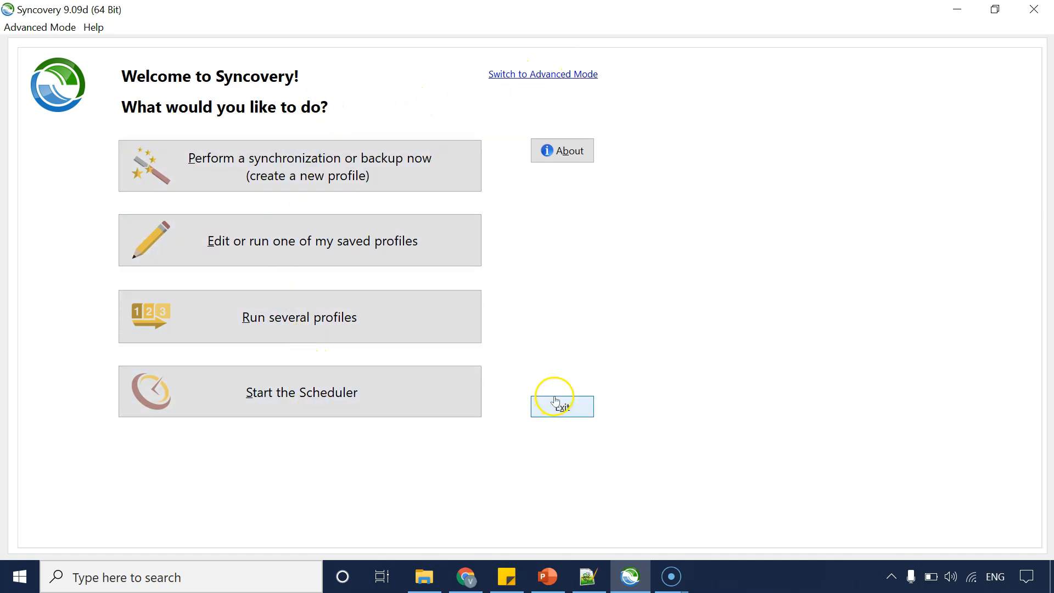
Switch the program to Advanced Mode.
left_click(526, 75)
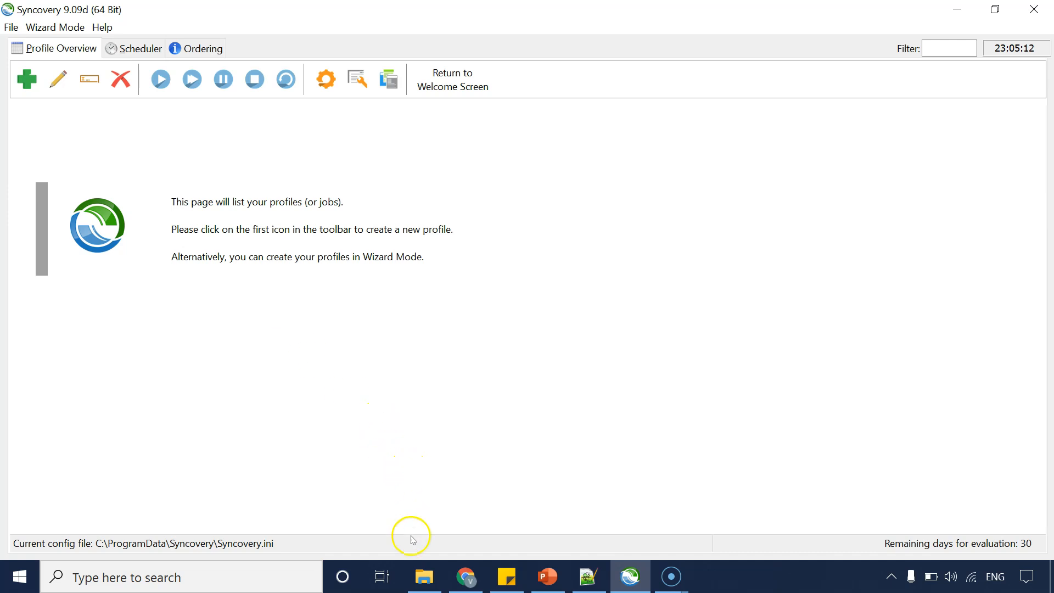
Examine the contents of the Source folder, its subfolders and the Backup_Destination folder in File Explorer.
left_click(421, 578)
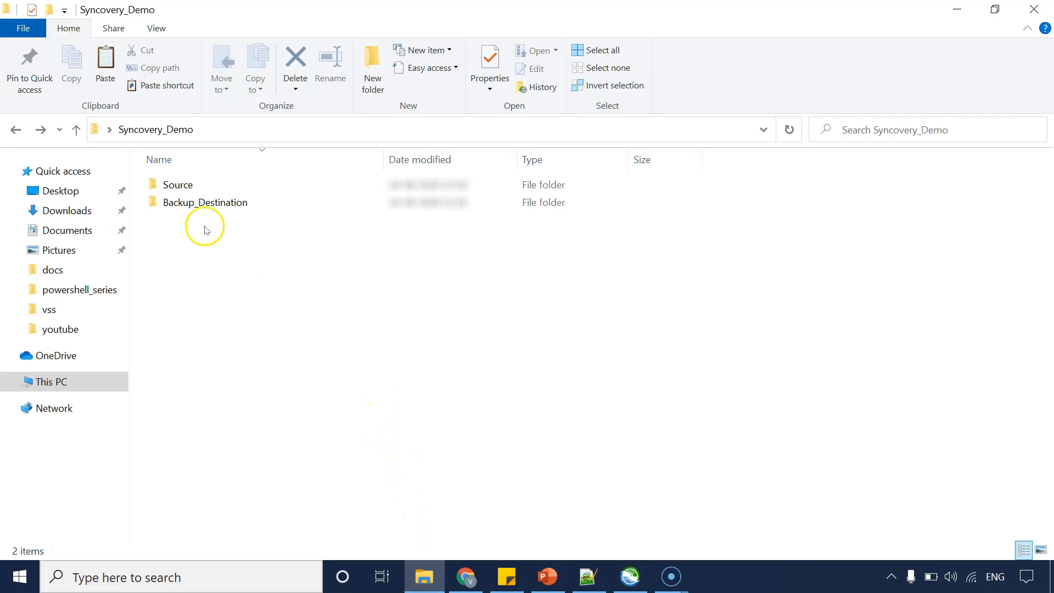
double_click(177, 184)
double_click(178, 184)
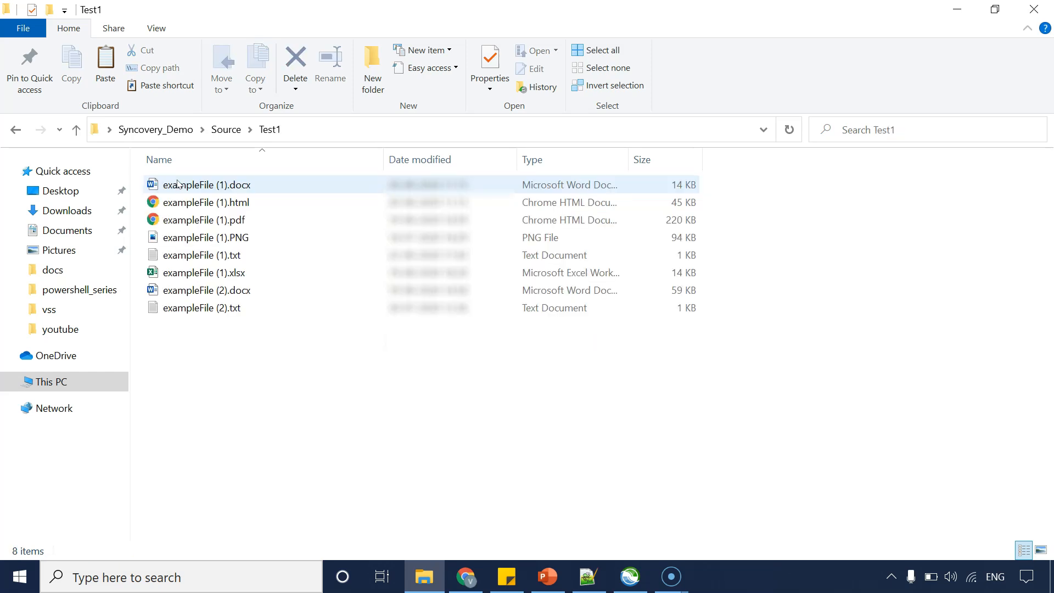
left_click(15, 129)
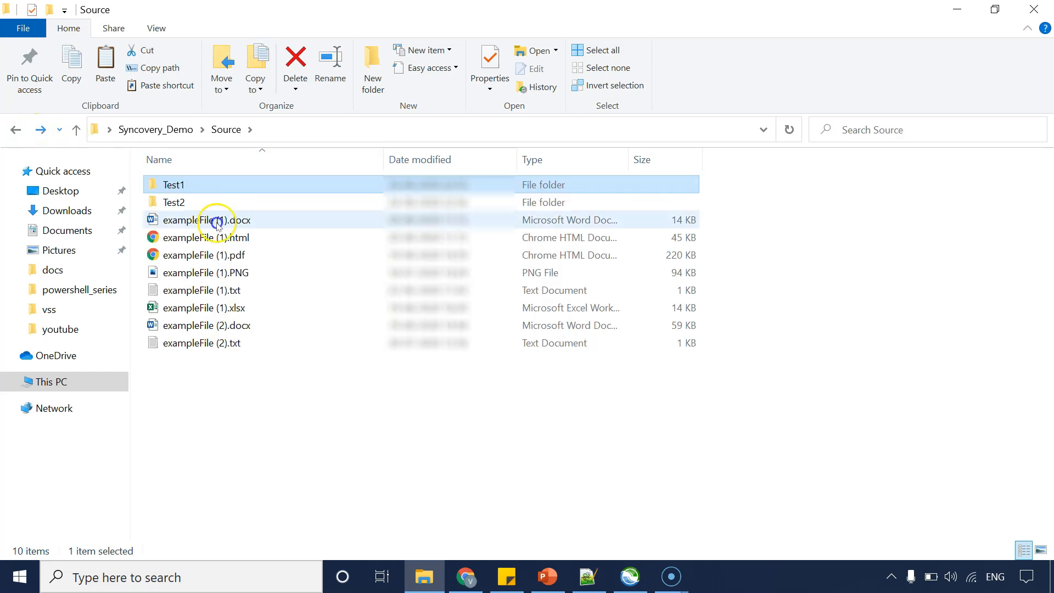
left_click(220, 349)
left_click_drag(220, 350, 174, 186)
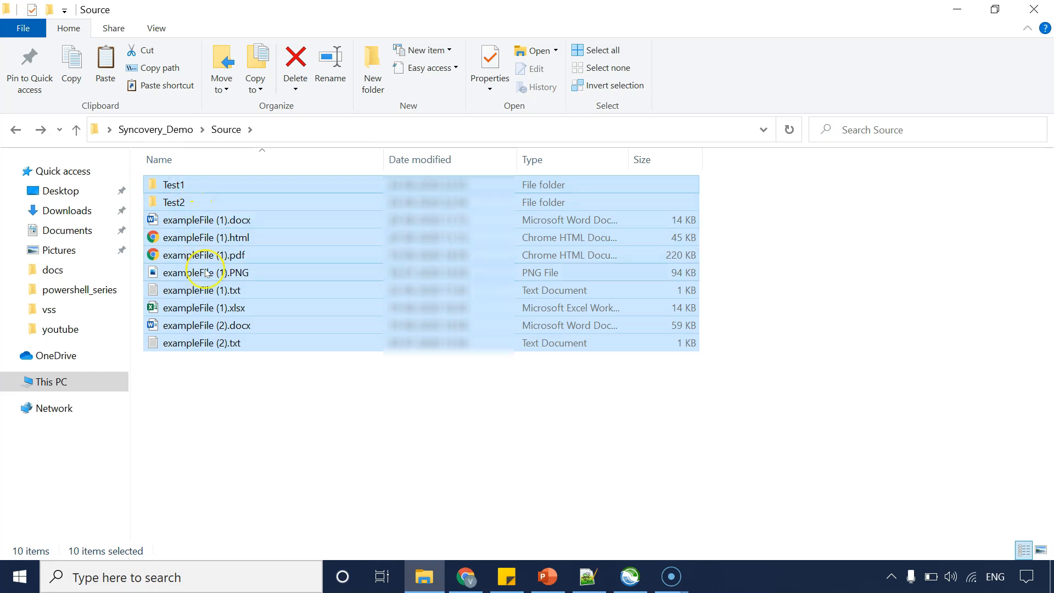
right_click(205, 207)
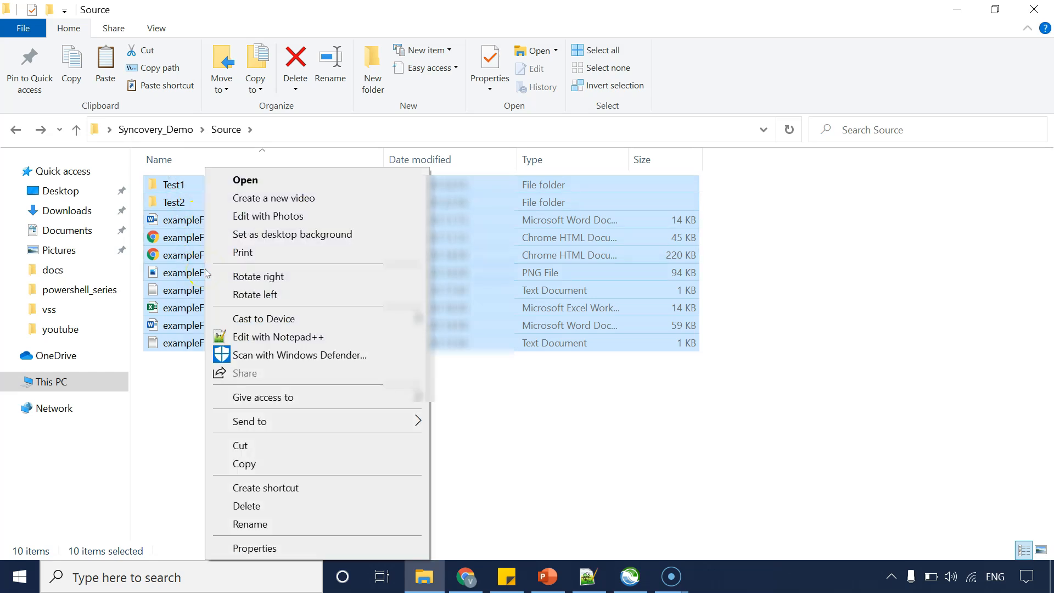
left_click(287, 463)
left_click(165, 129)
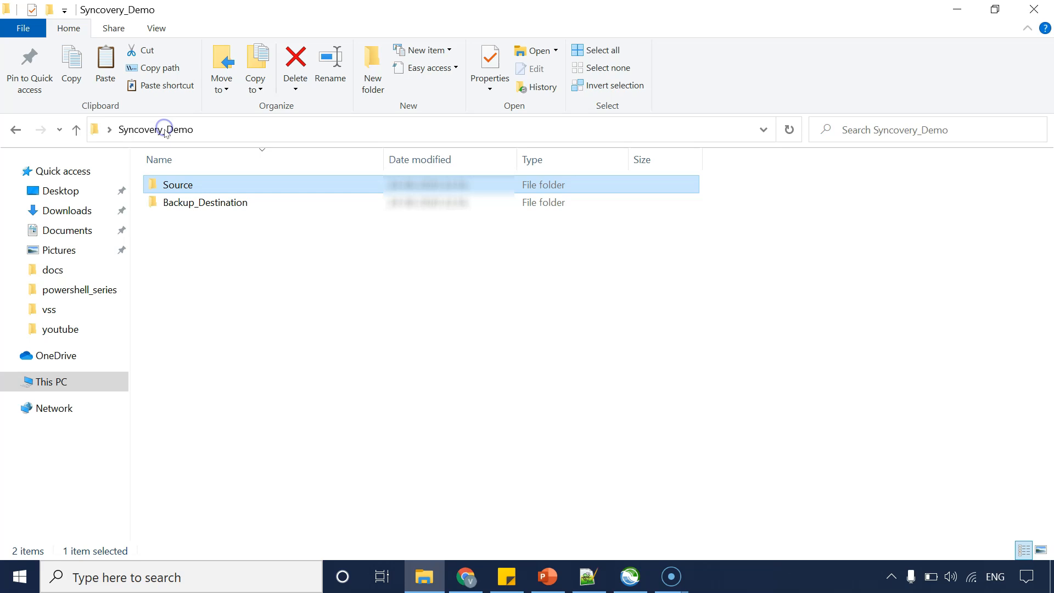
left_click(213, 203)
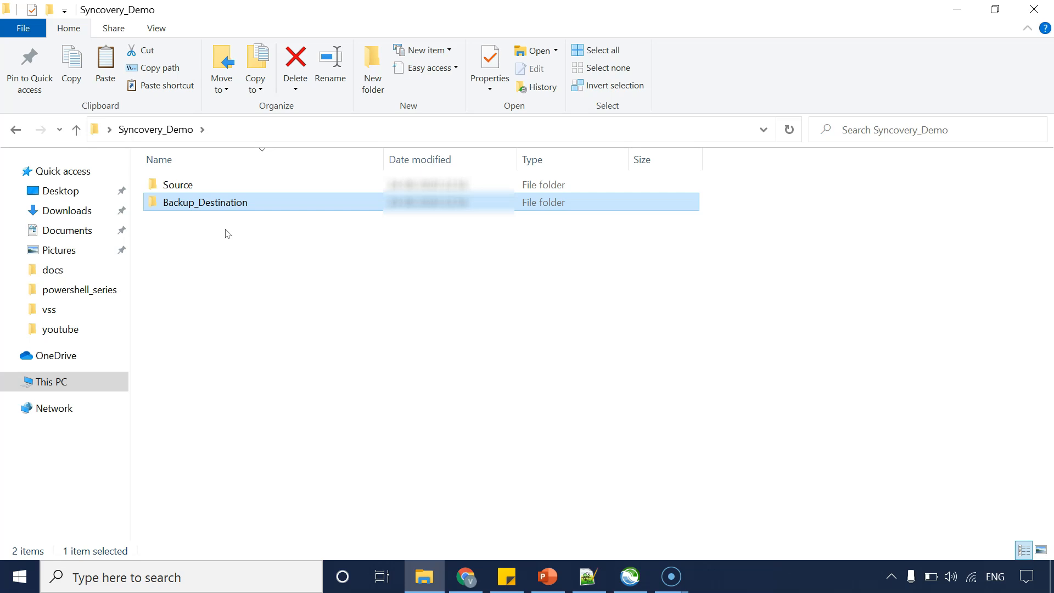
left_click(245, 267)
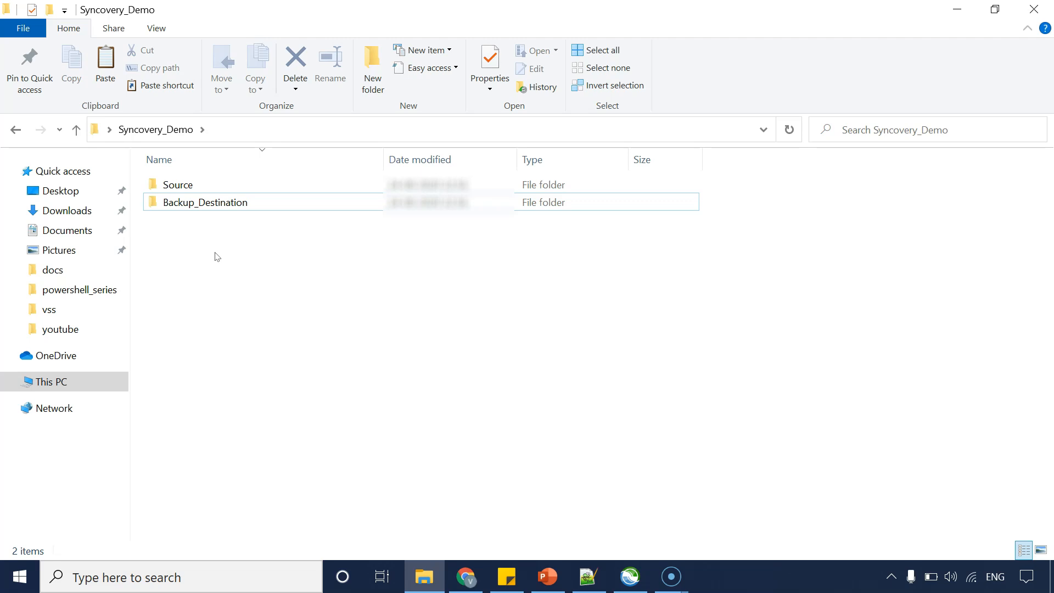
left_click(629, 576)
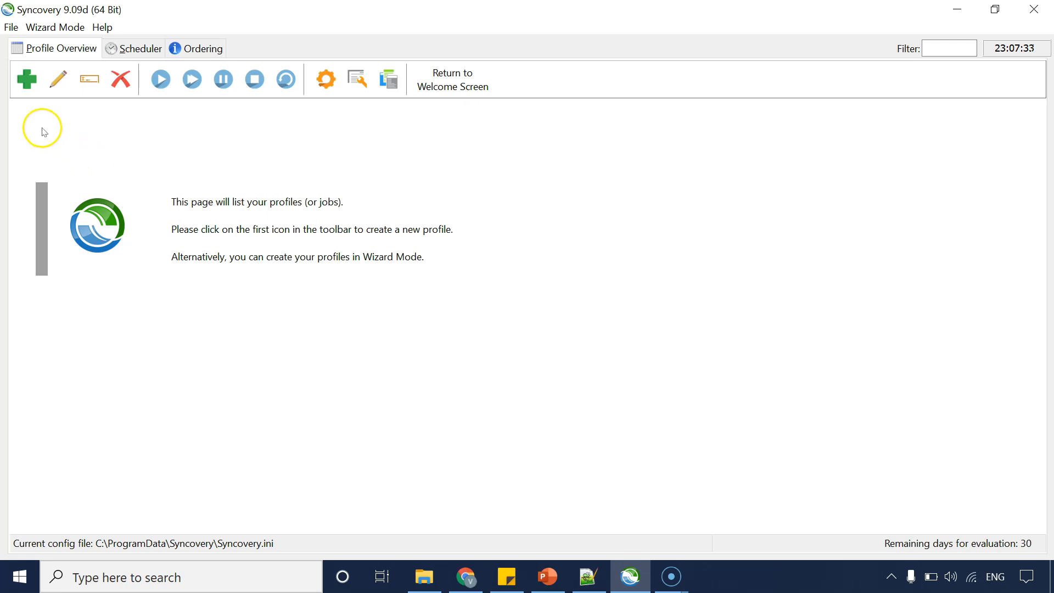
Create a new profile and name it Local Backup.
left_click(33, 89)
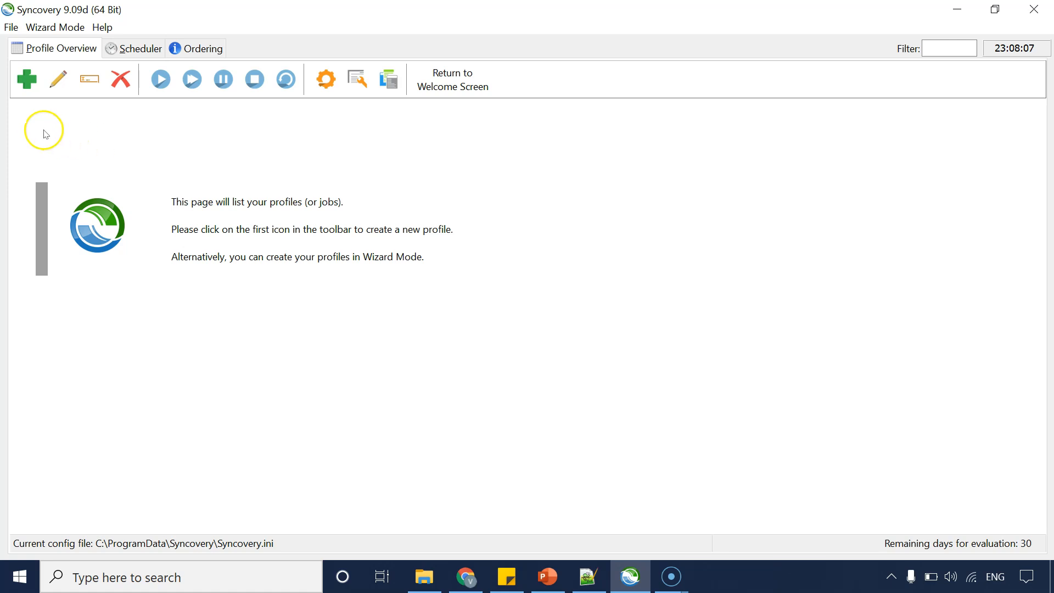
left_click(25, 88)
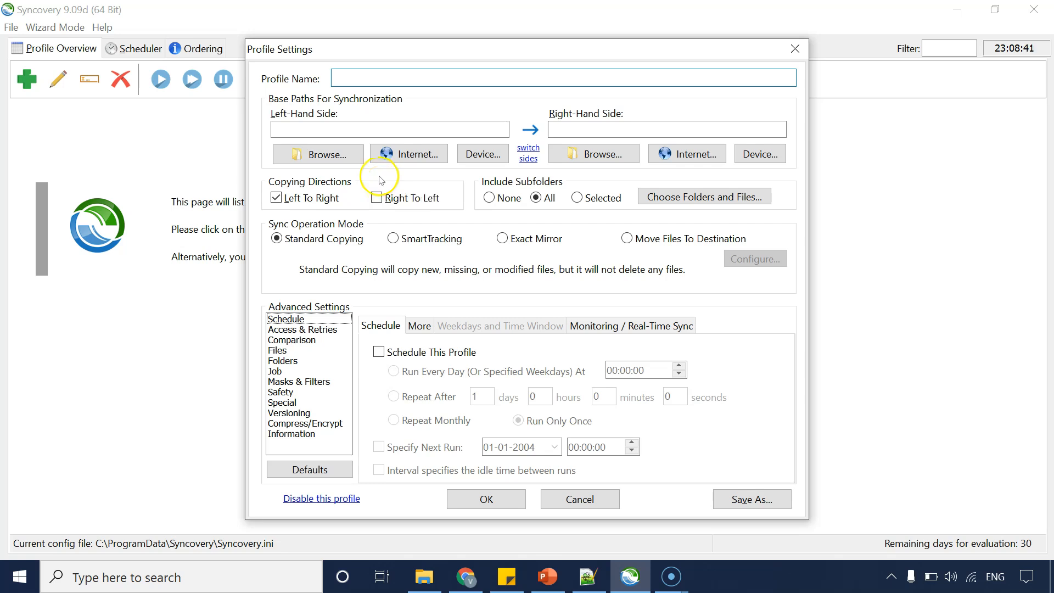
left_click(290, 321)
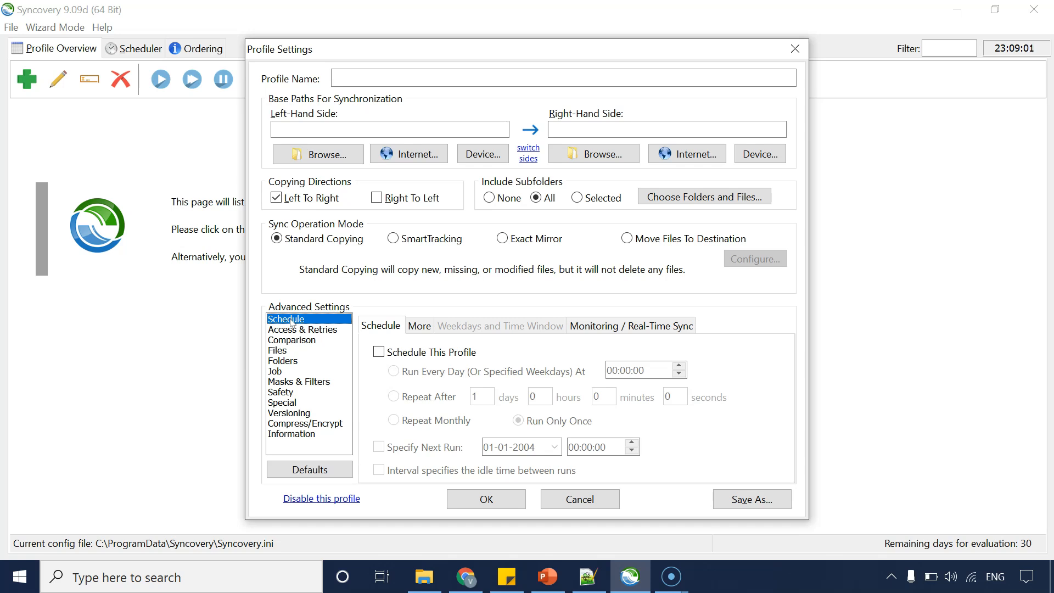
left_click(387, 78)
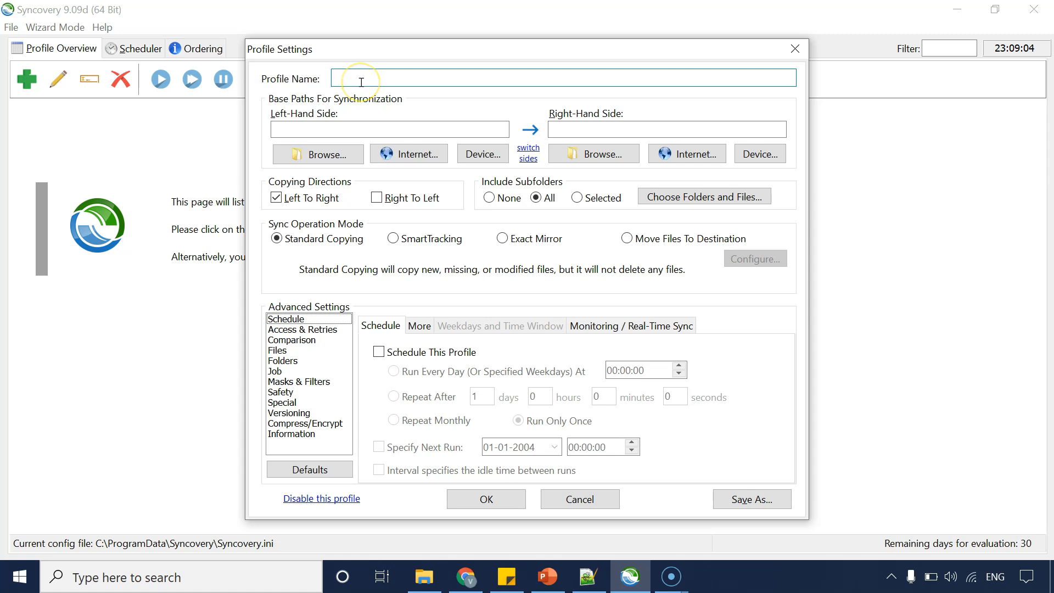
type("Local Backup")
Set the left-hand base path to the Source folder inside Syncovery_Demo on the Desktop.
left_click(322, 124)
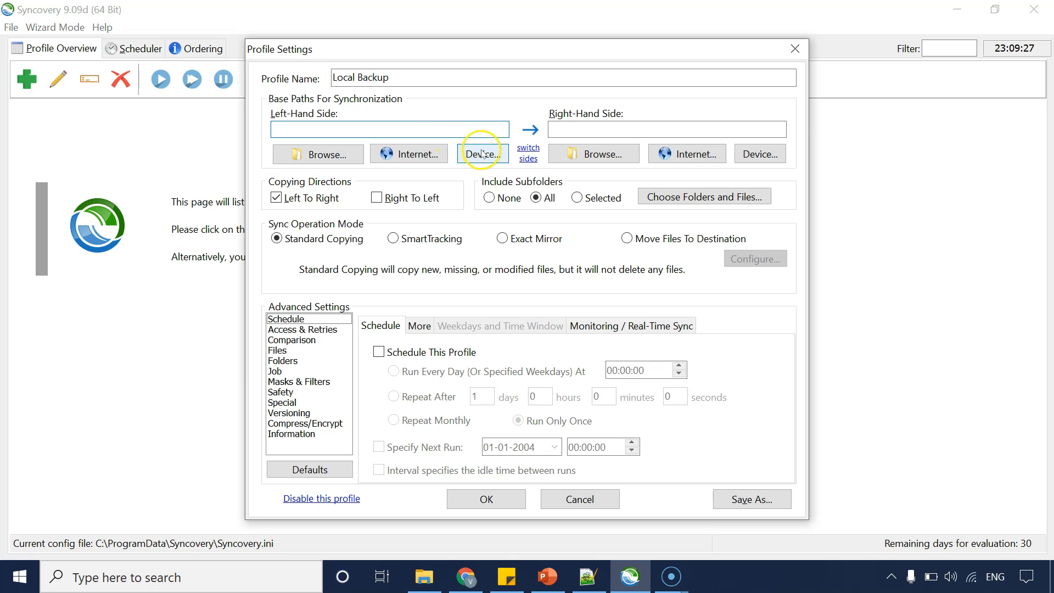
left_click(314, 157)
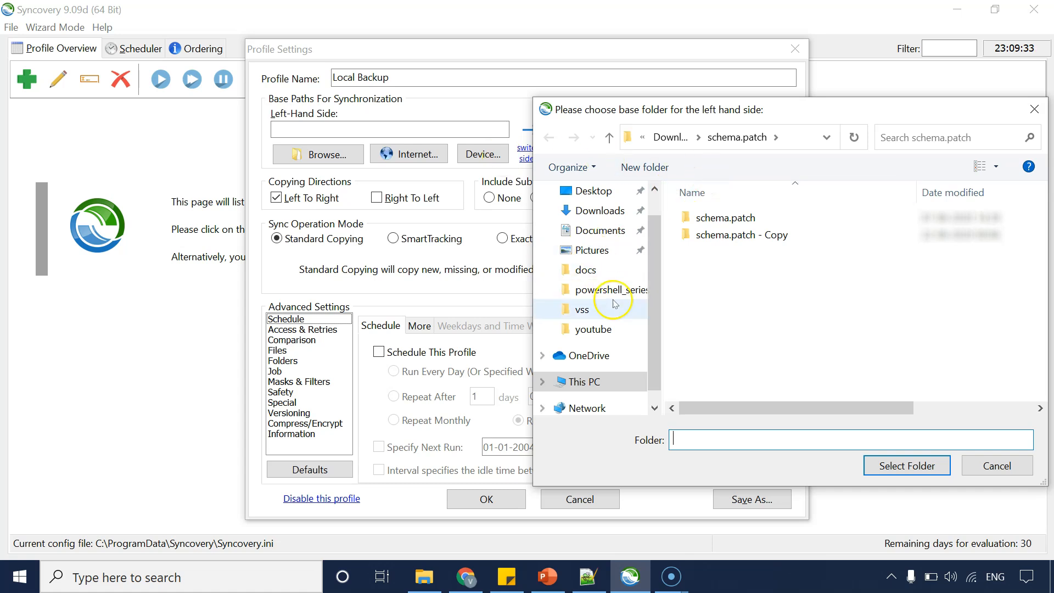
left_click(590, 191)
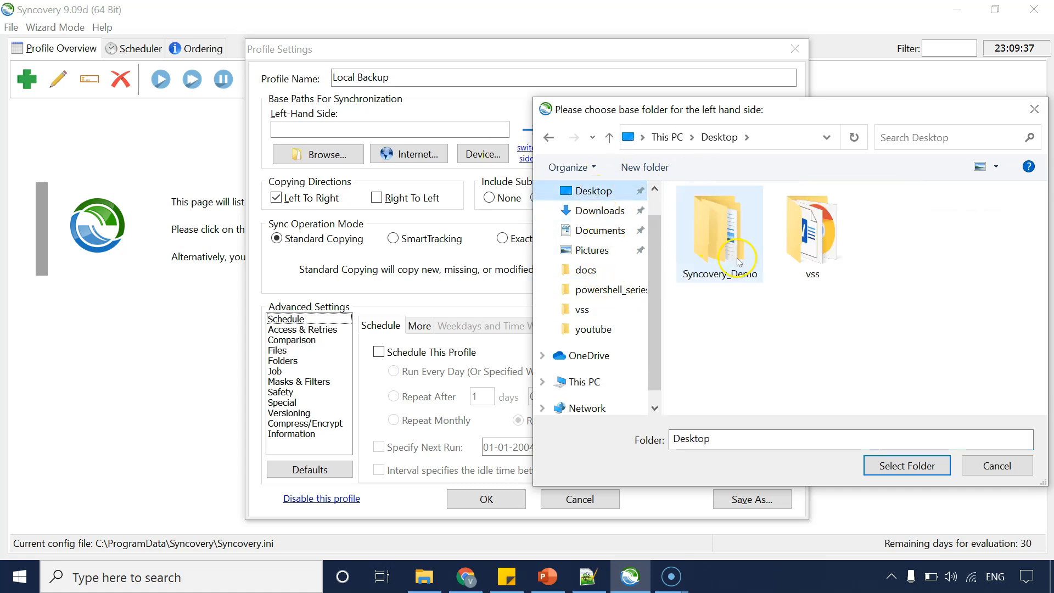
double_click(719, 253)
left_click(724, 238)
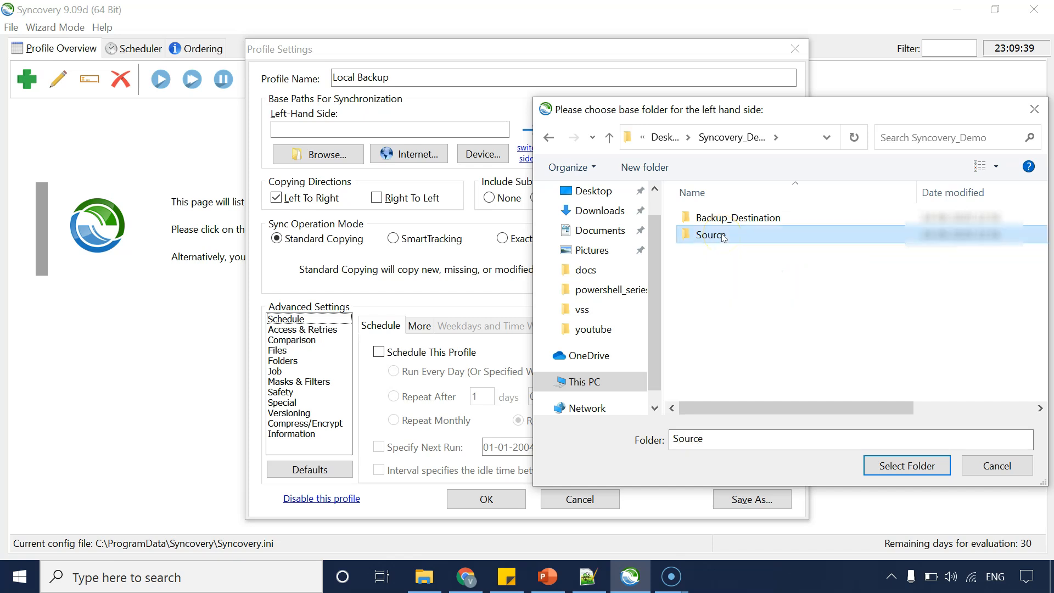
left_click(884, 465)
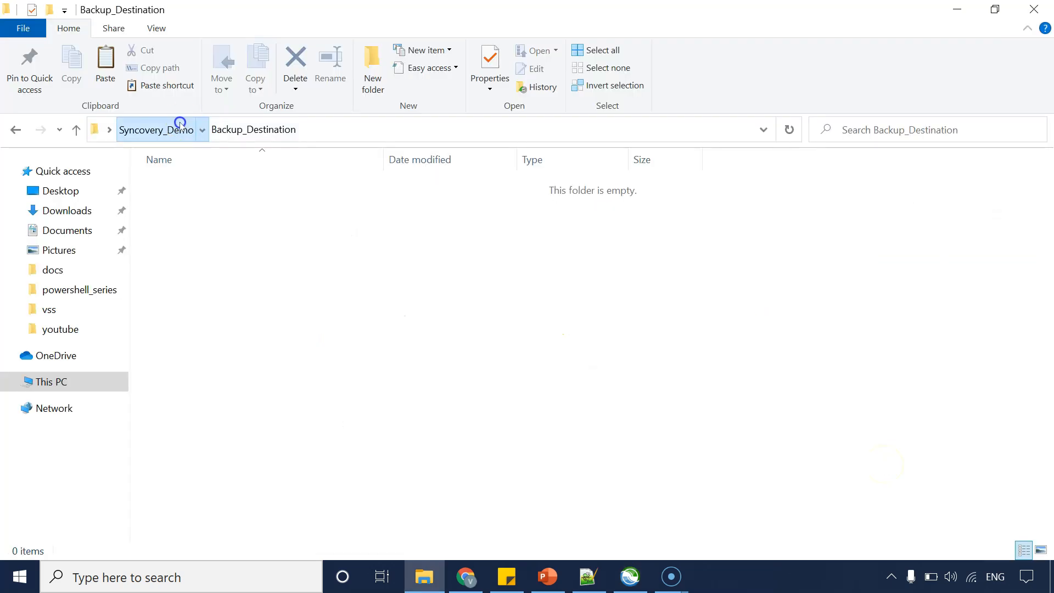
Examine the Backup_Destination, Source and Test1 folders in File Explorer before returning to the profile.
left_click(179, 127)
left_click(209, 225)
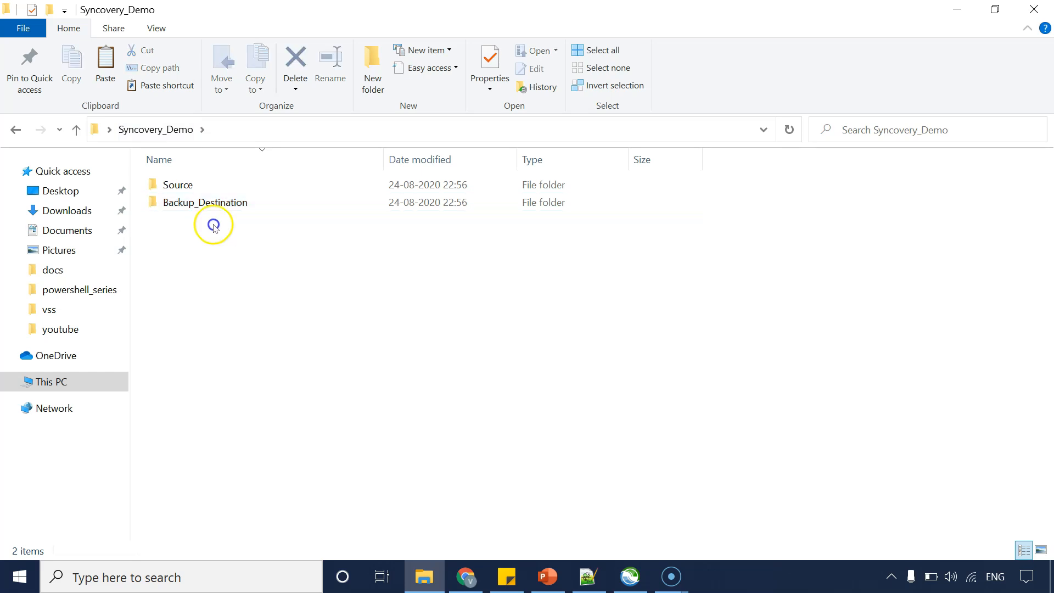
double_click(196, 203)
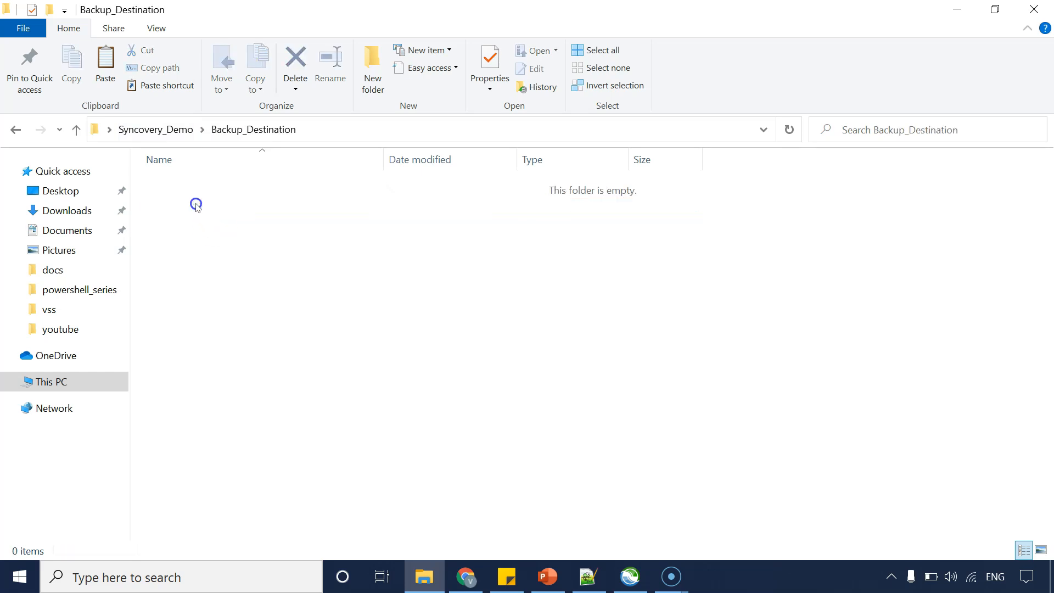
left_click_drag(388, 287, 268, 218)
left_click(157, 129)
double_click(180, 185)
left_click(184, 202)
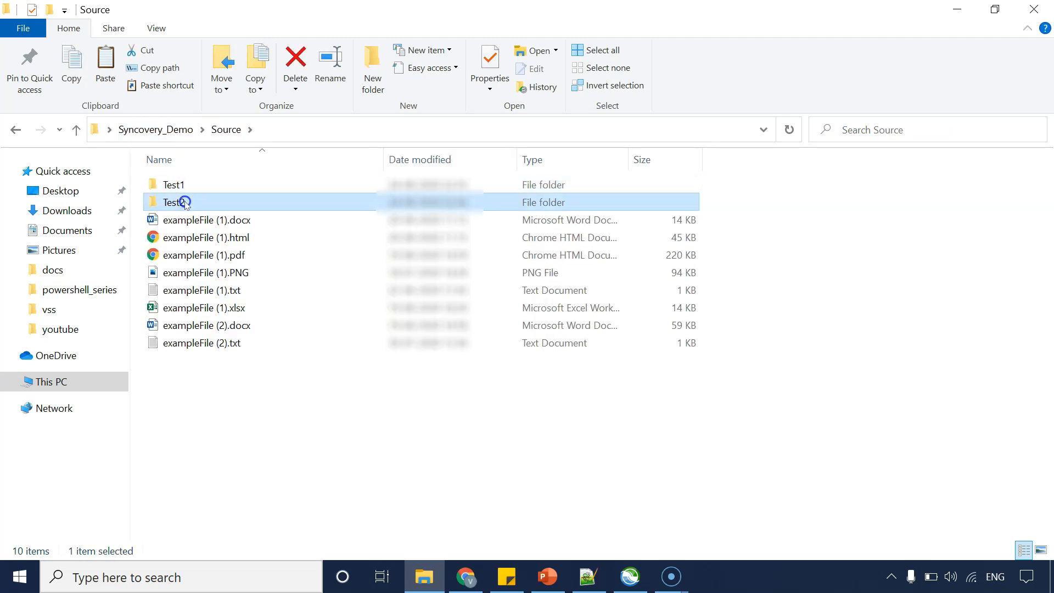
left_click_drag(211, 384, 185, 229)
double_click(178, 184)
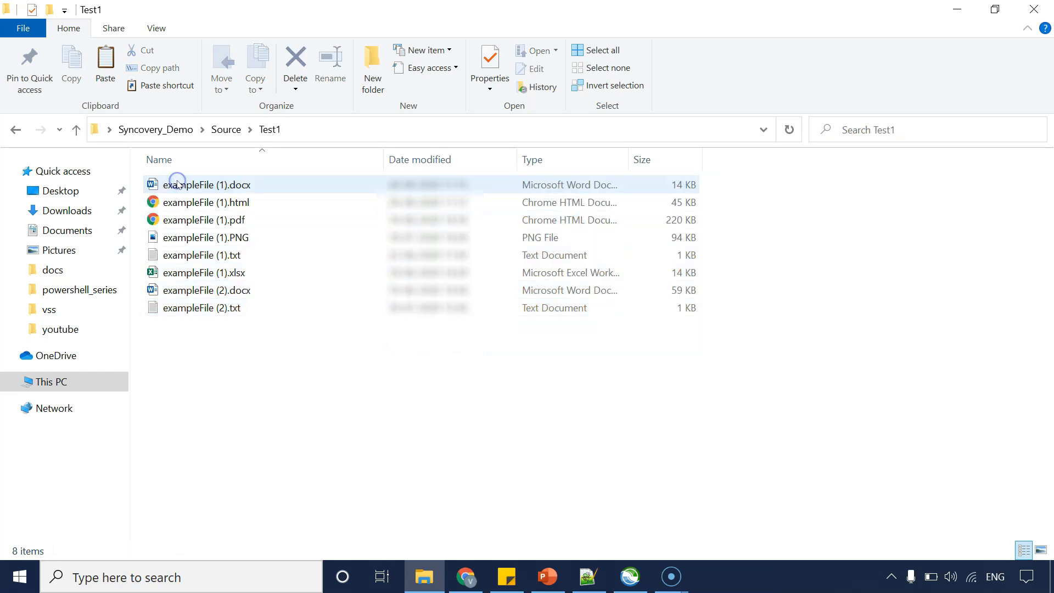
left_click(174, 130)
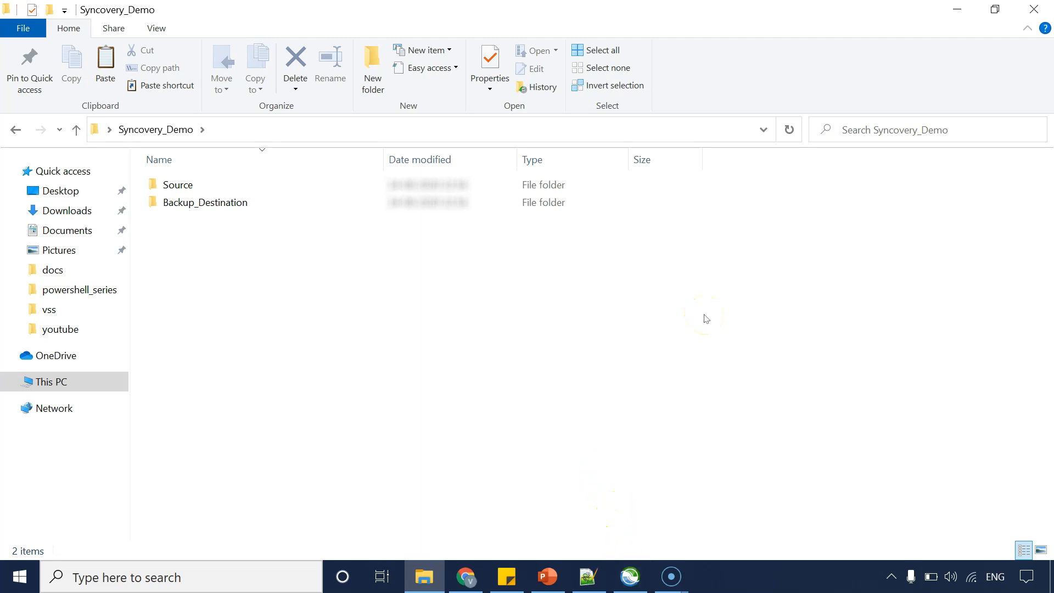
left_click(629, 574)
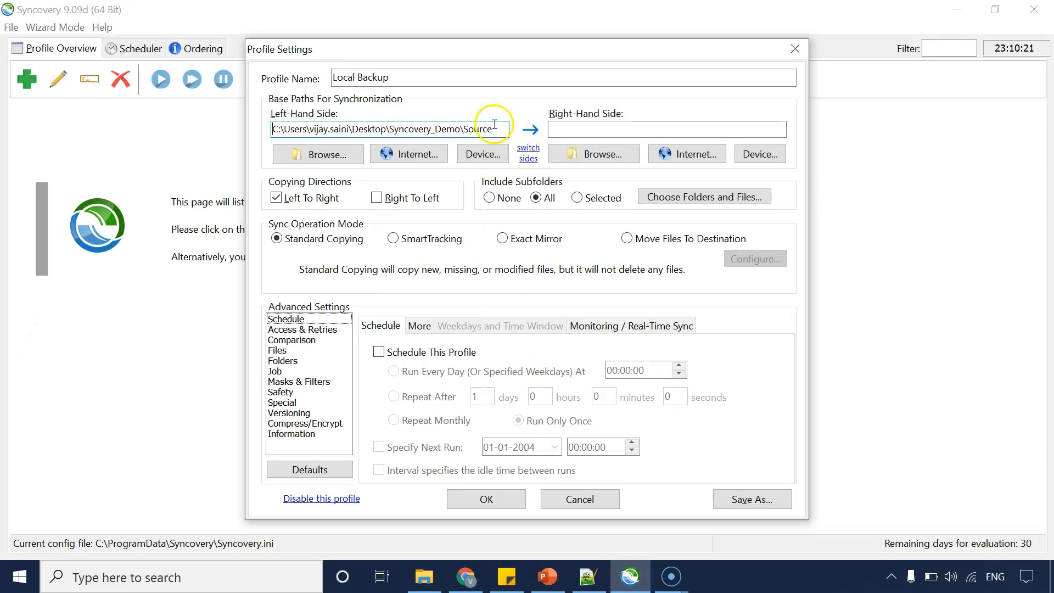
Set the right-hand base path to the Backup_Destination folder inside Syncovery_Demo.
left_click(603, 151)
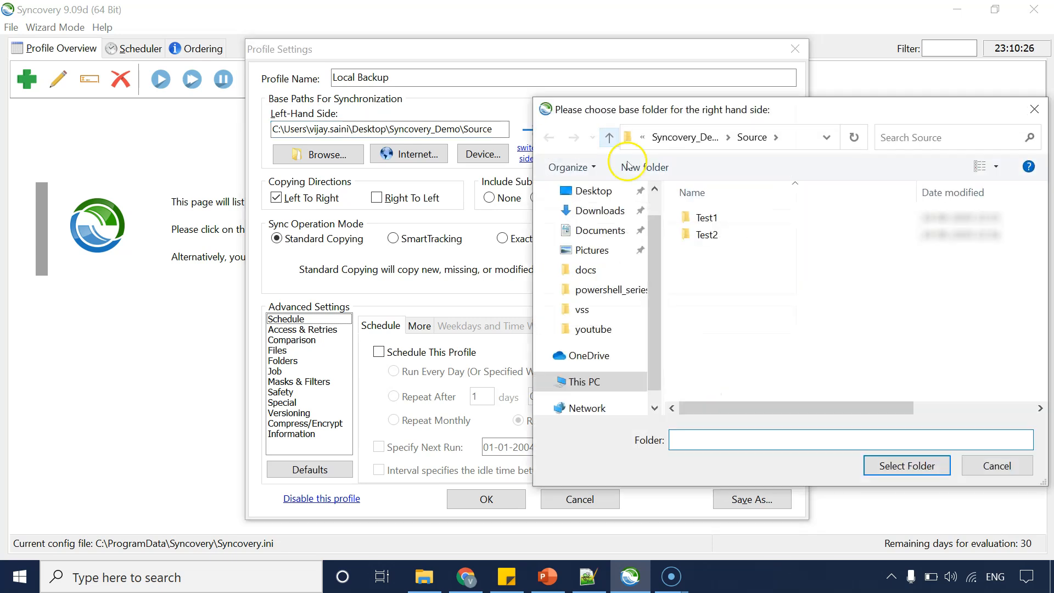
left_click(703, 140)
left_click(709, 236)
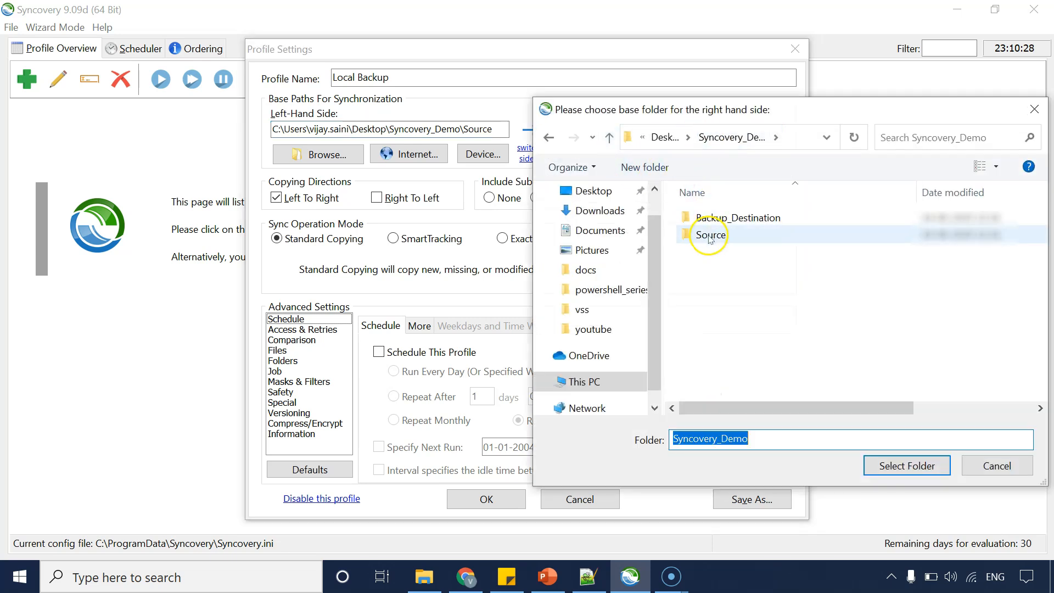
double_click(732, 218)
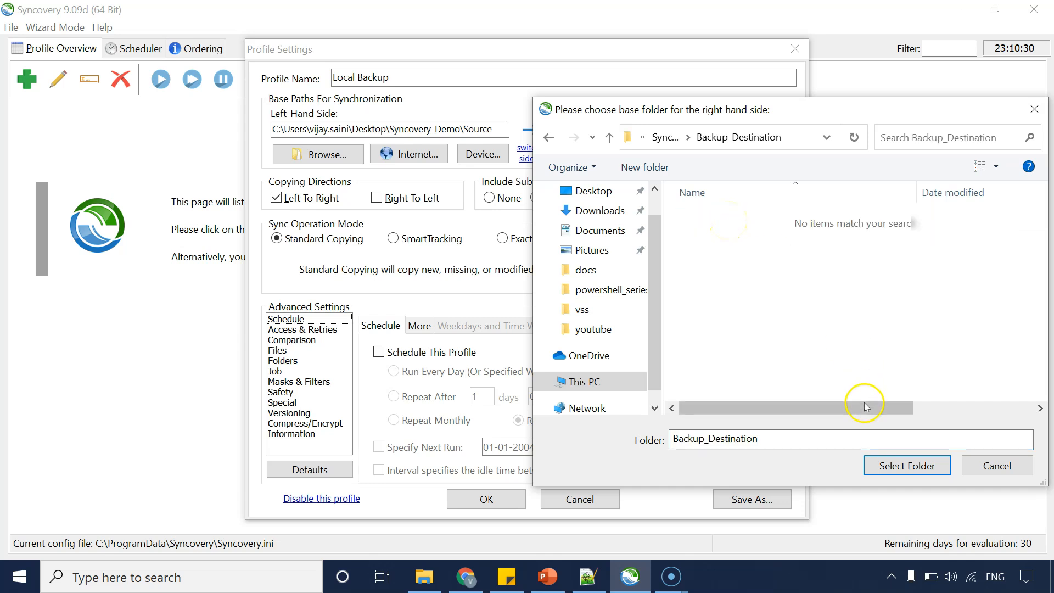
left_click(906, 465)
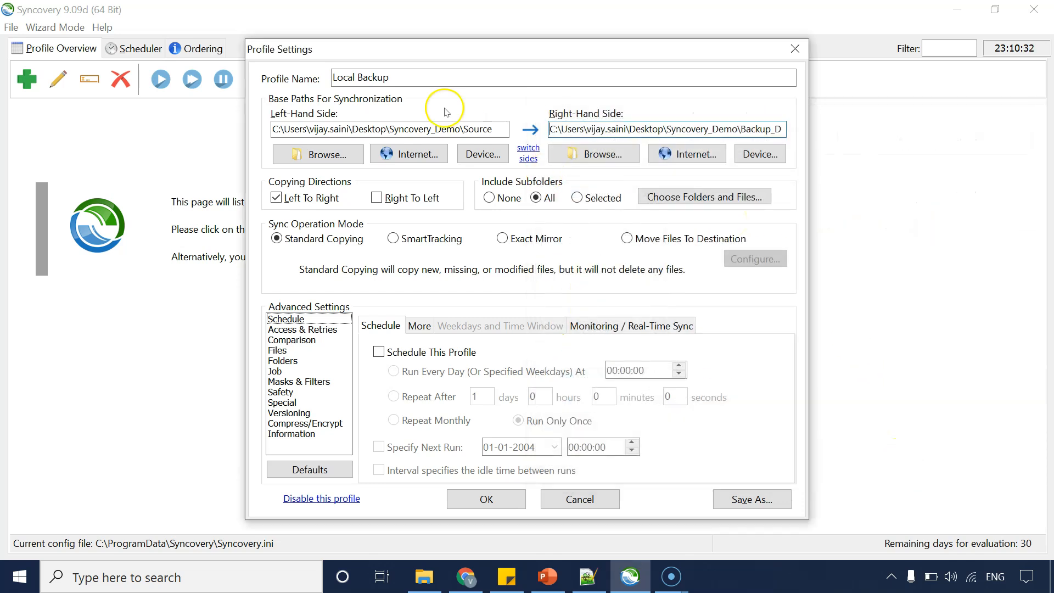
Review both base paths, then switch the left and right sides and switch them back.
left_click_drag(675, 128, 959, 117)
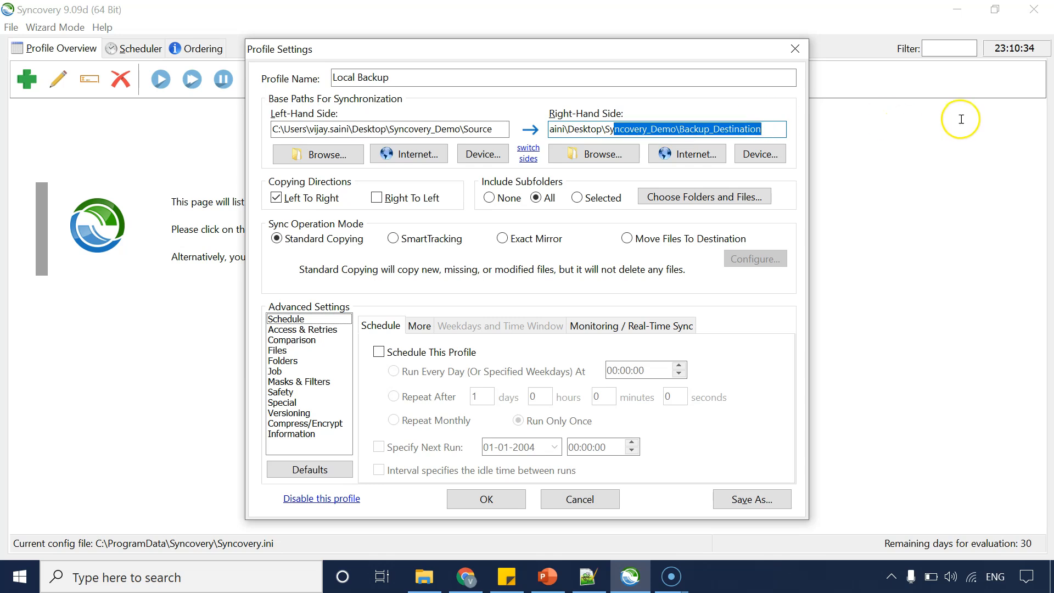
left_click(587, 128)
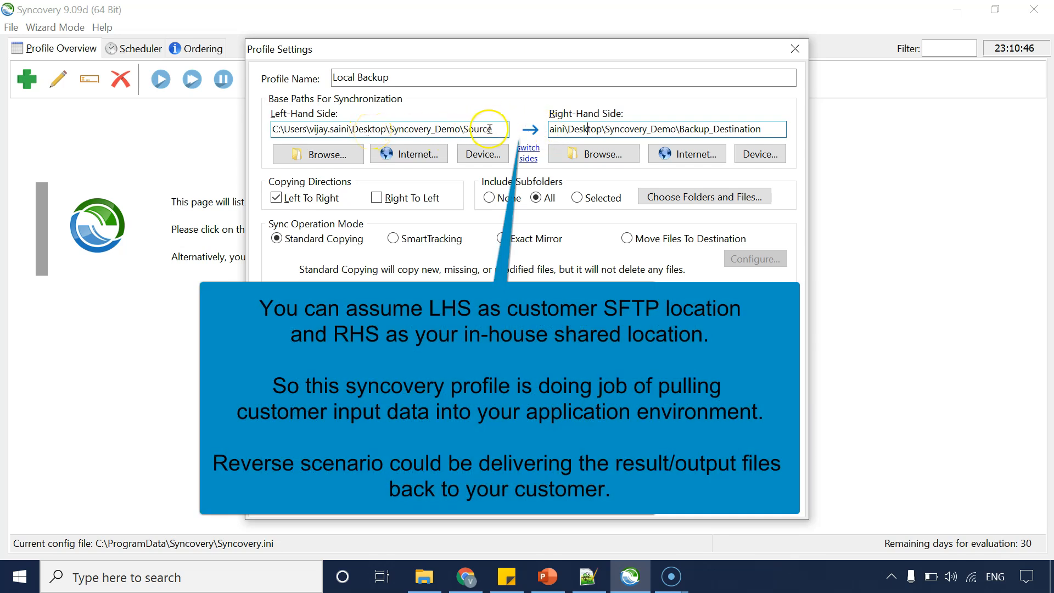
left_click_drag(496, 130, 258, 121)
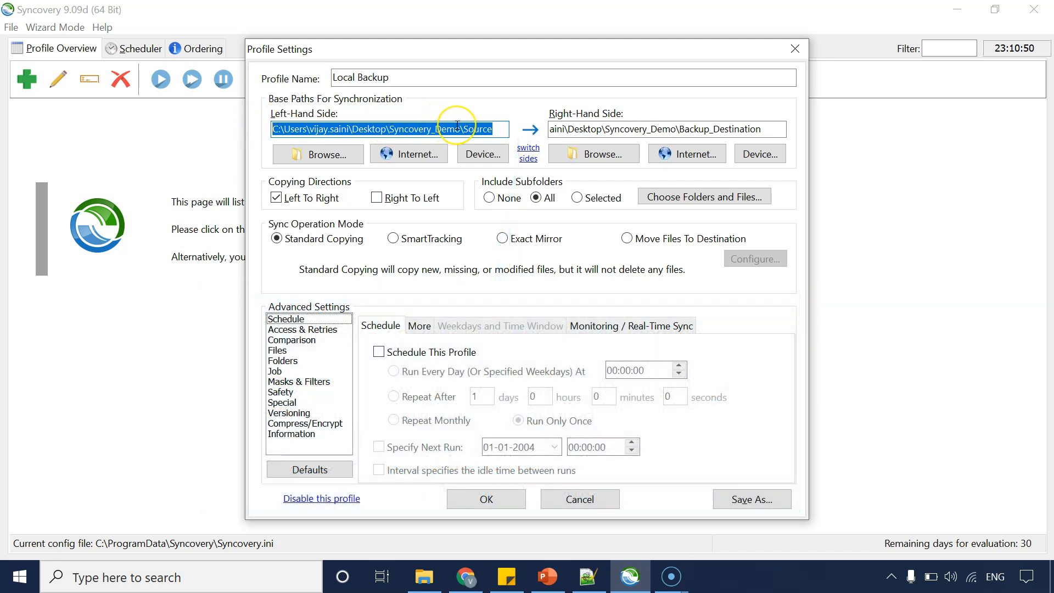
left_click(680, 128)
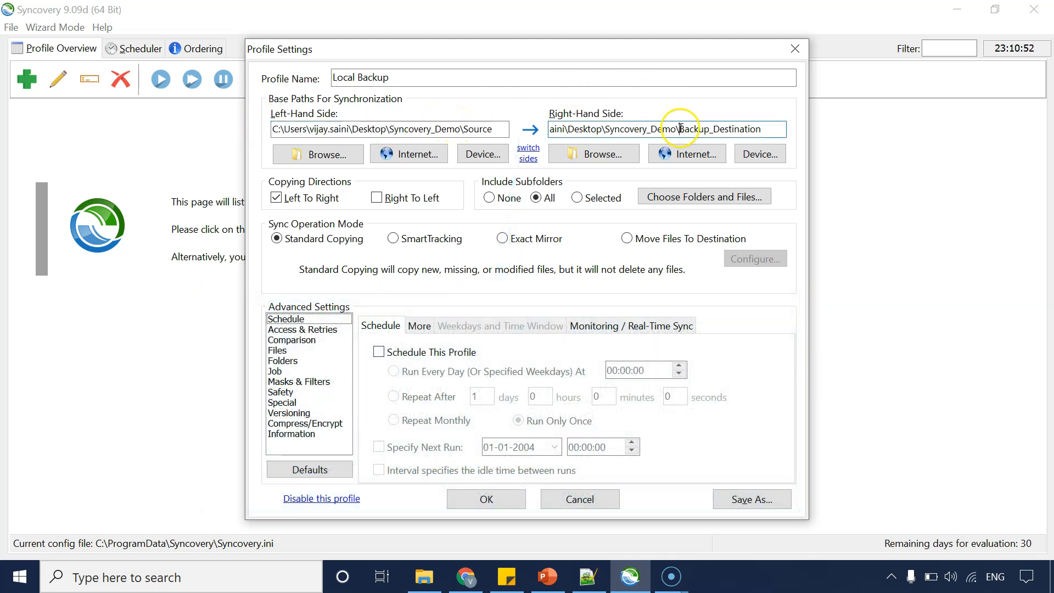
left_click(528, 157)
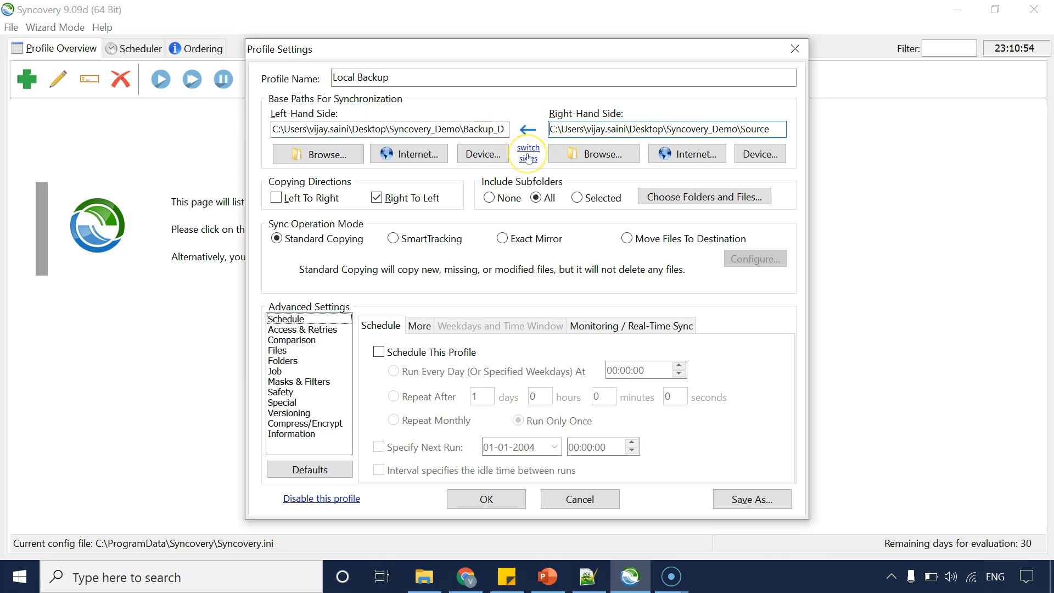
left_click(528, 157)
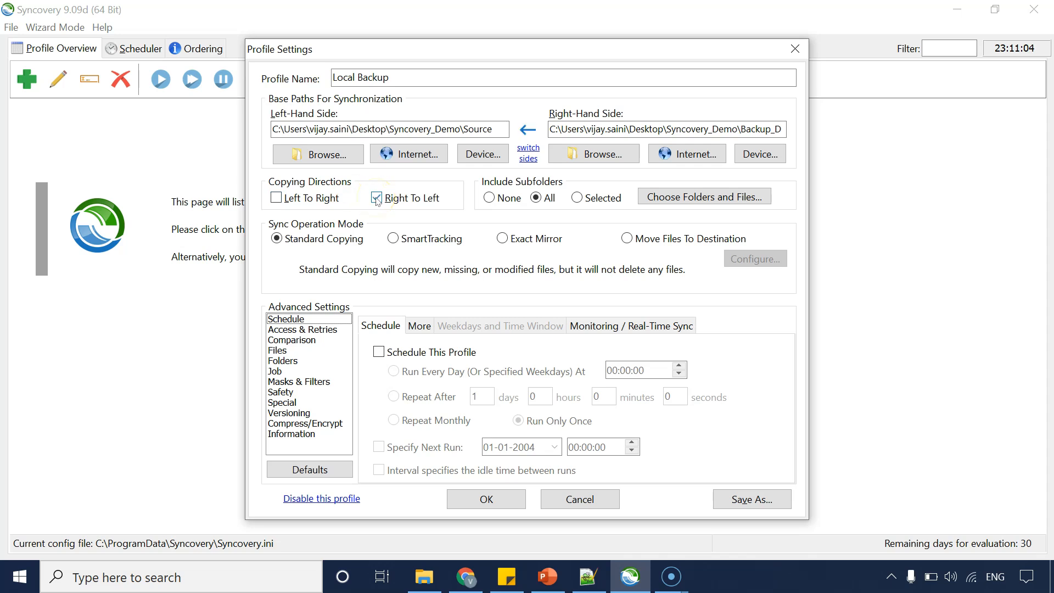
Set the copying direction to Left To Right only, clearing Right To Left.
left_click(276, 198)
left_click(503, 135)
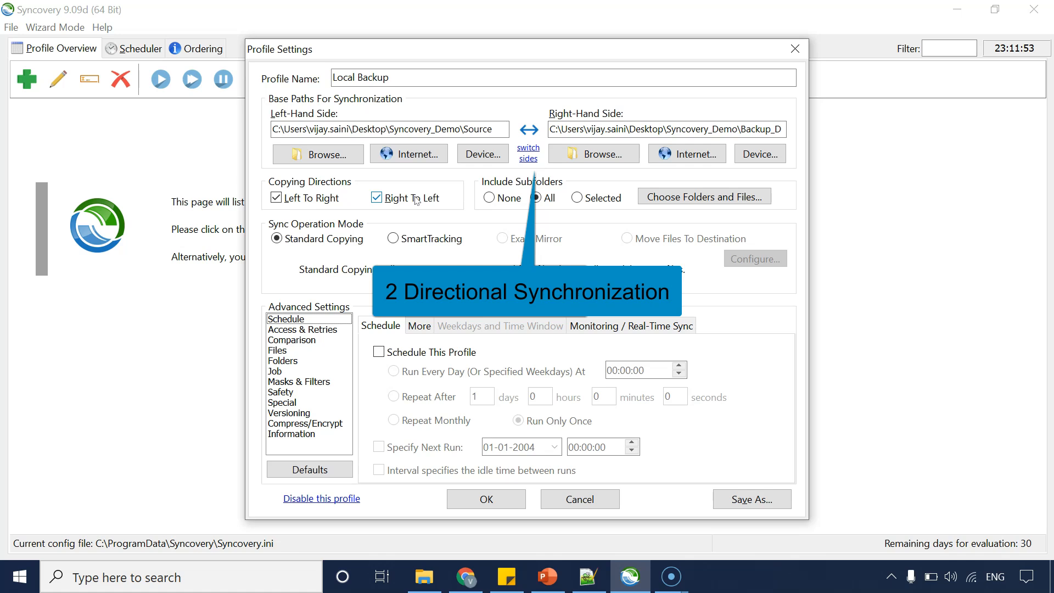
left_click(375, 201)
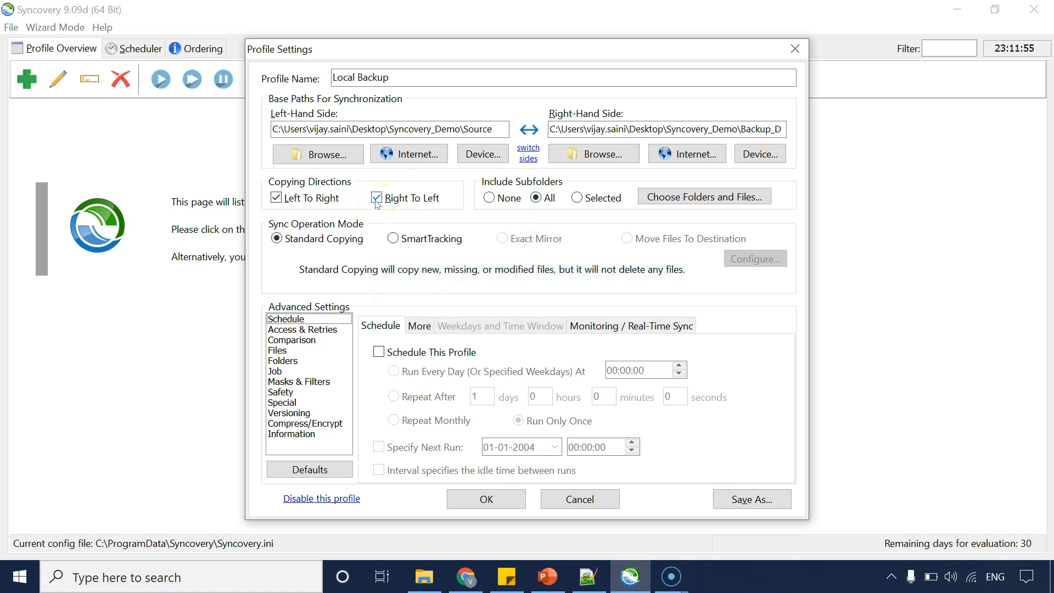
left_click(376, 199)
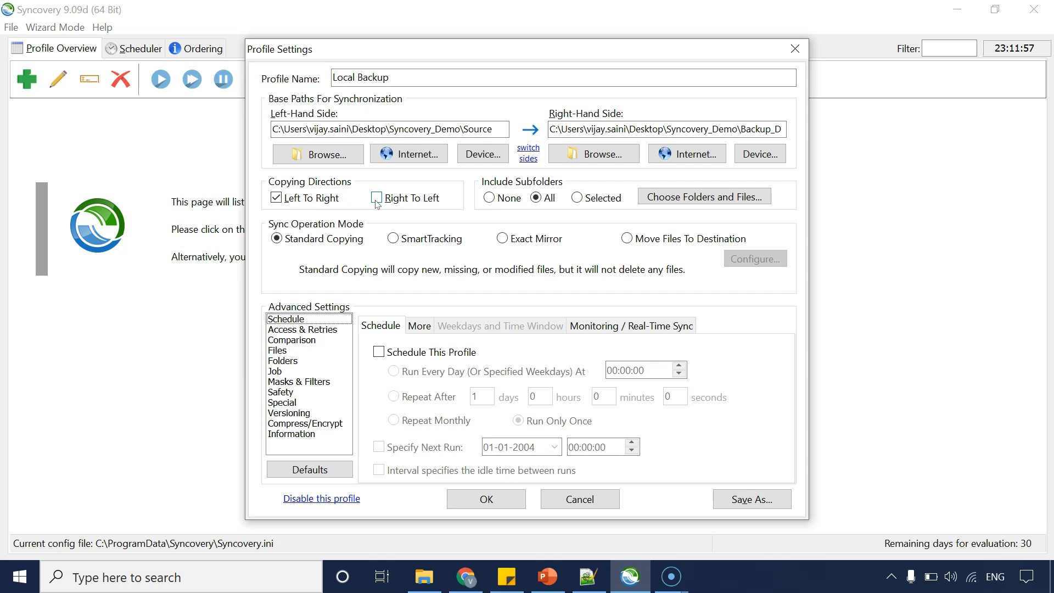
Examine both base paths and the Source folder's contents in File Explorer.
left_click(457, 128)
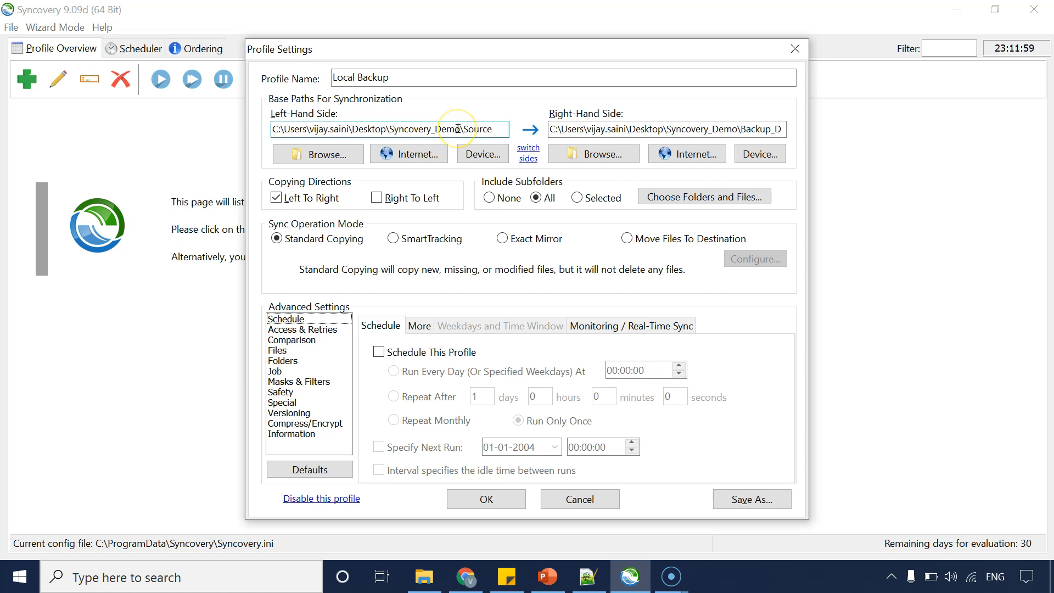
left_click_drag(457, 129, 522, 129)
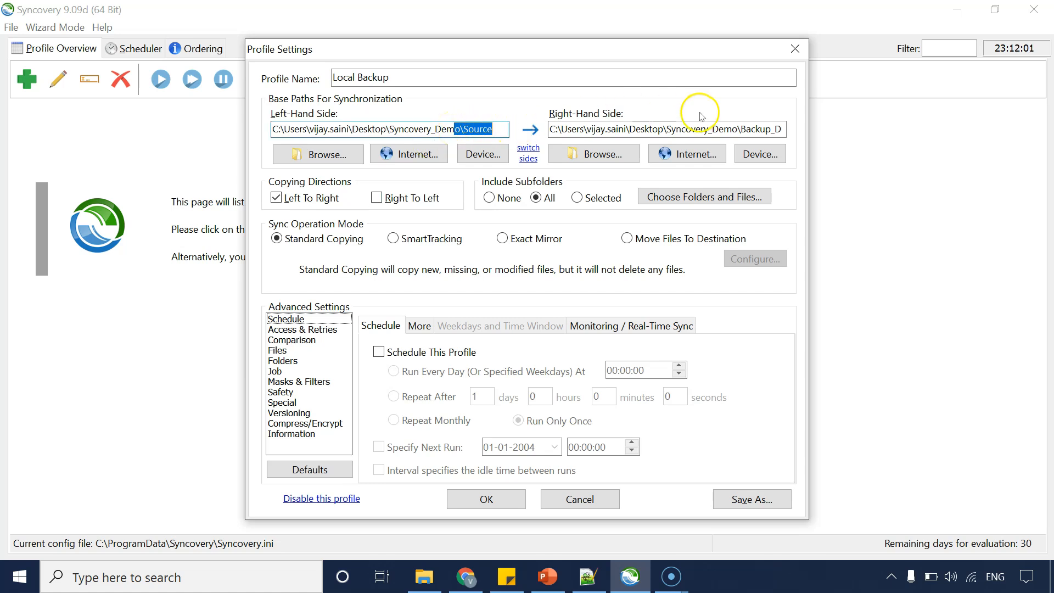
left_click_drag(737, 129, 785, 129)
left_click(721, 130)
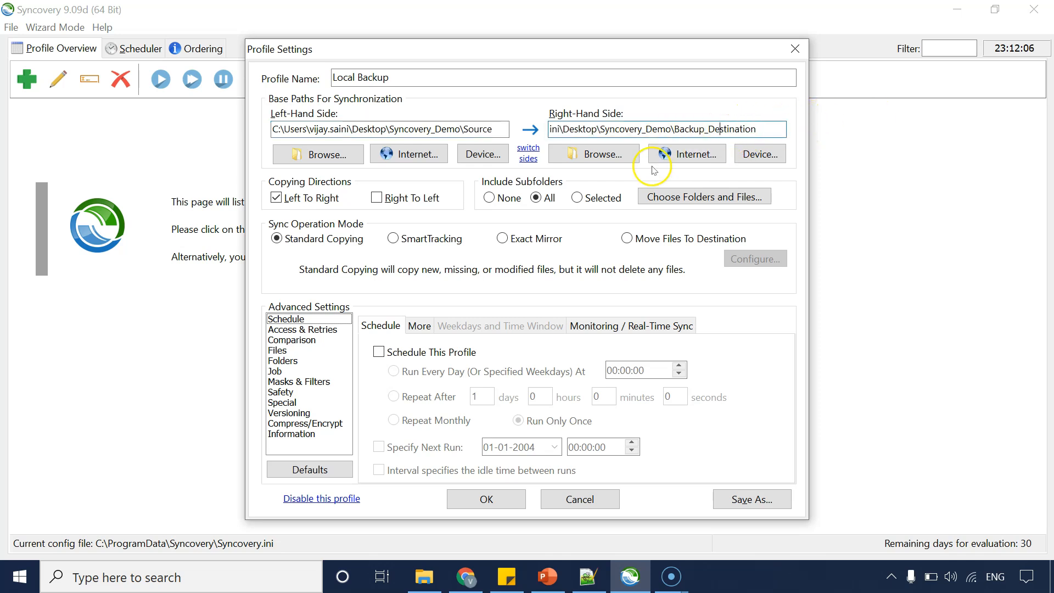
left_click(422, 586)
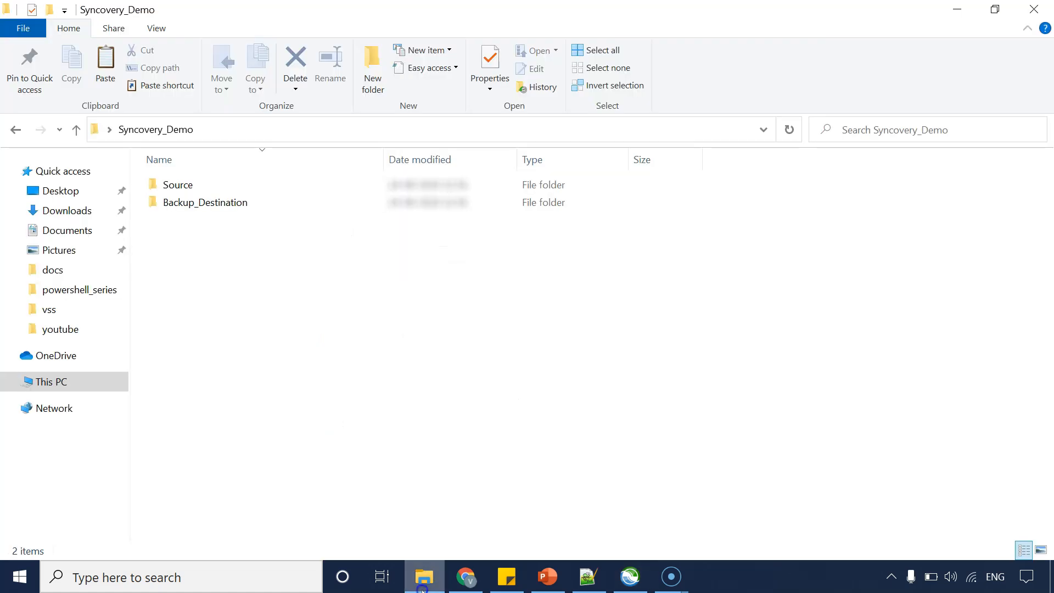
double_click(186, 183)
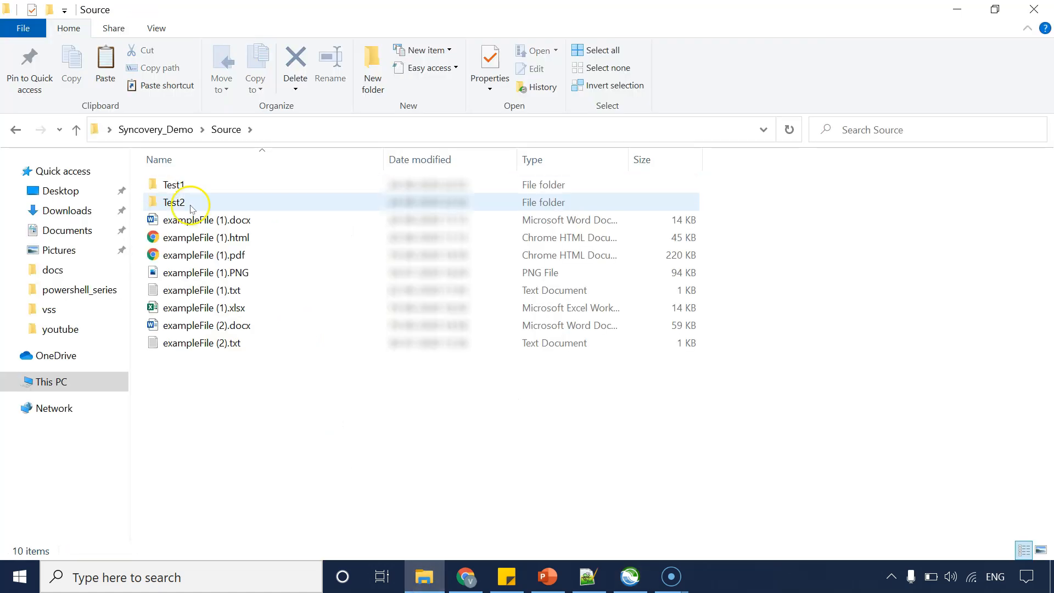
key("alt+Tab")
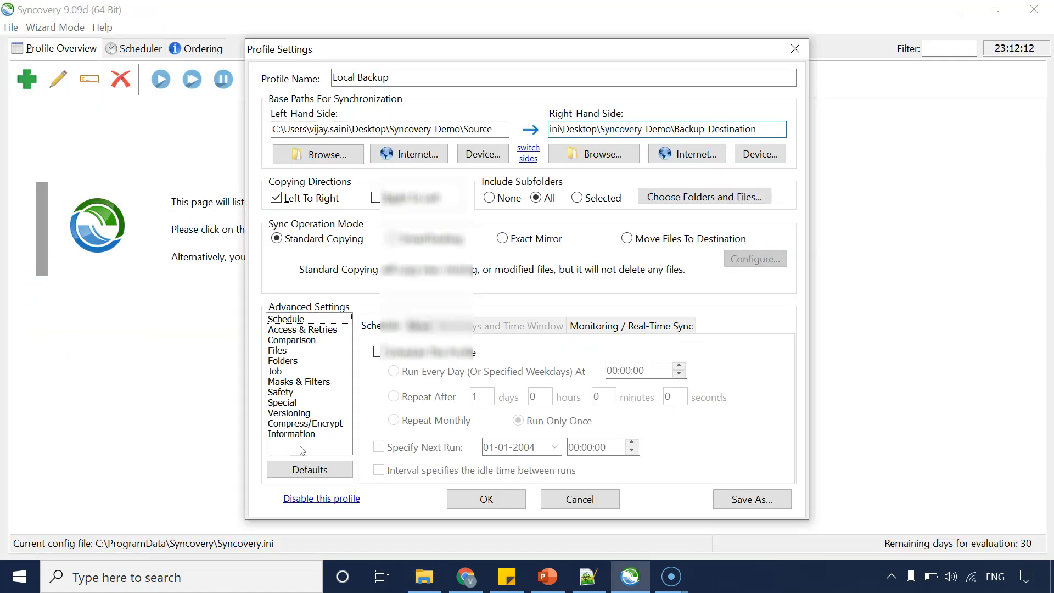
key("alt+Tab")
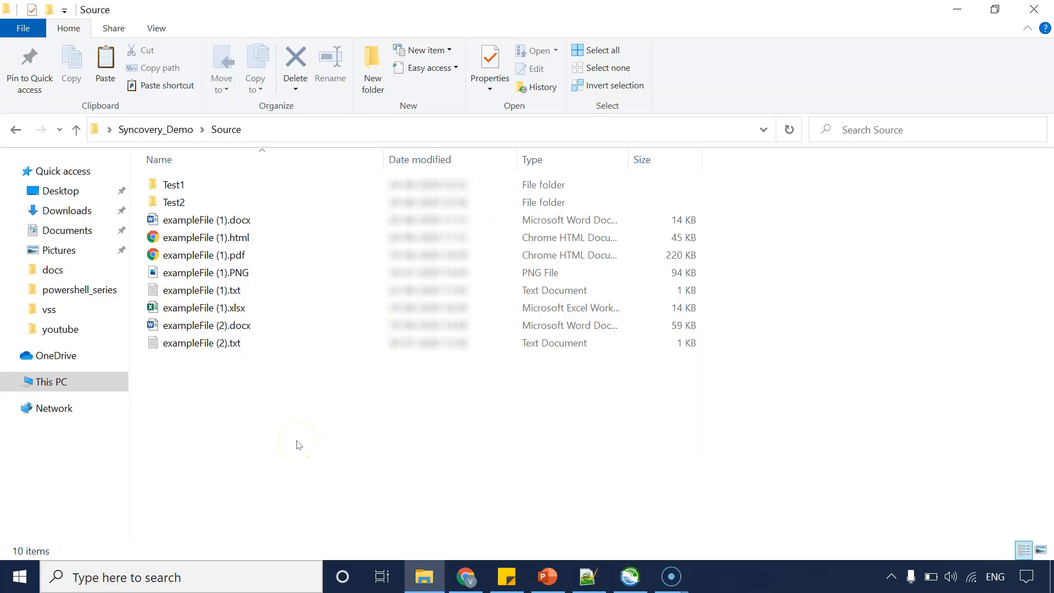
left_click(172, 202)
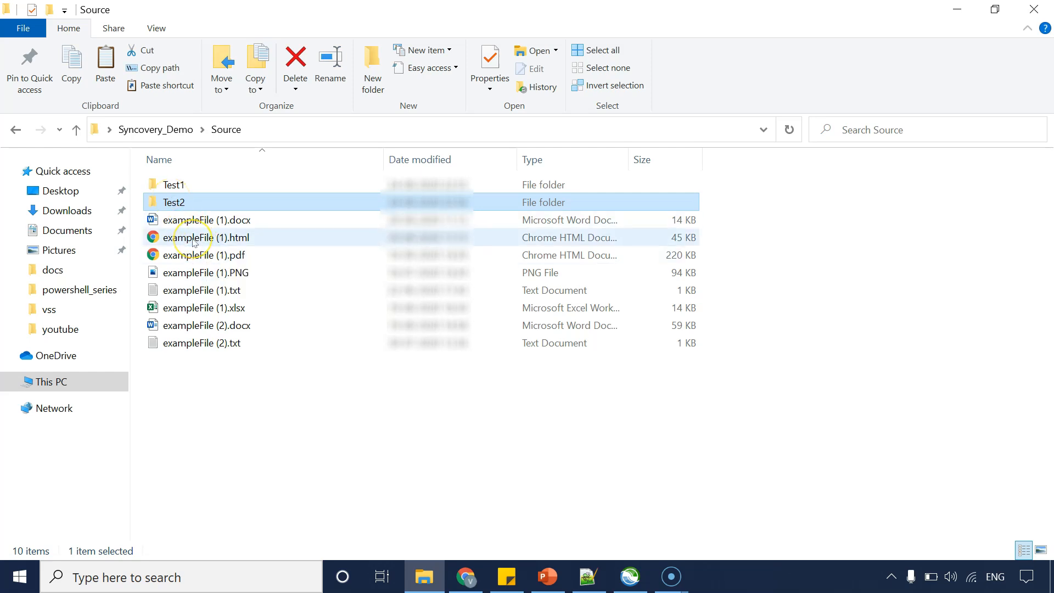
key("alt+Tab")
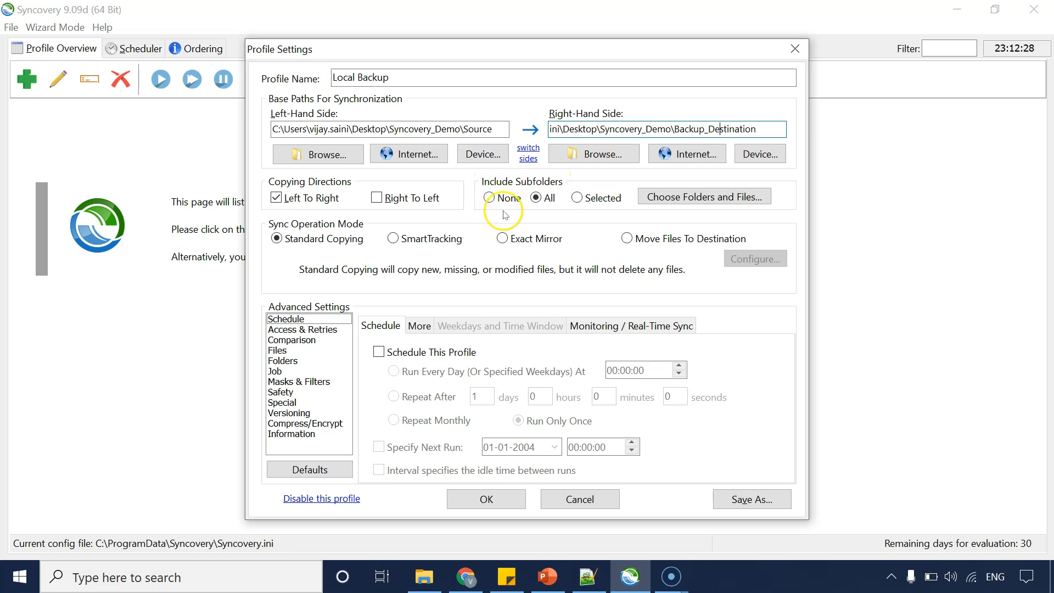
left_click(497, 199)
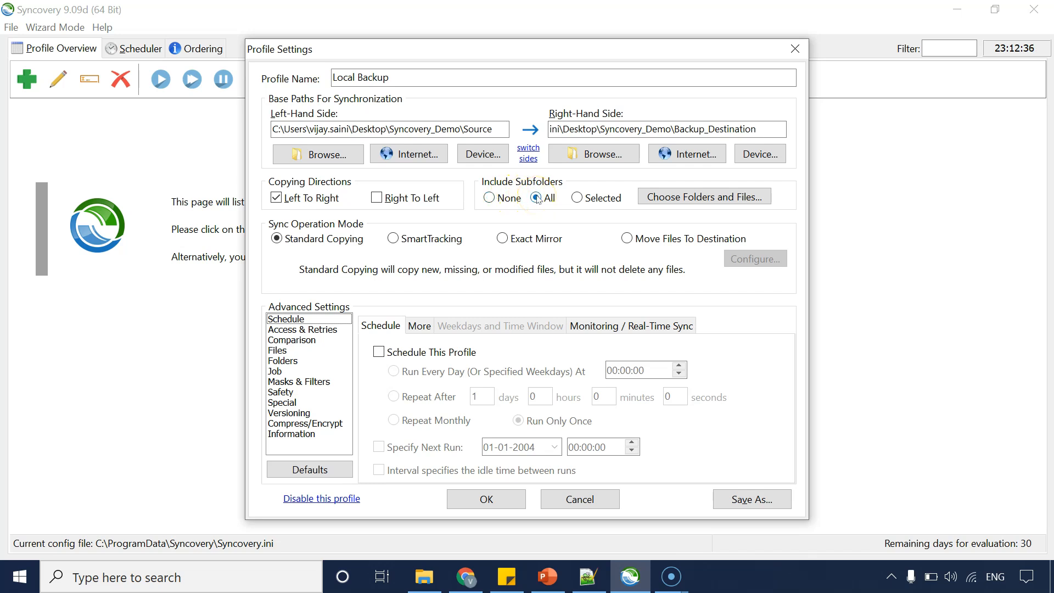
left_click(576, 197)
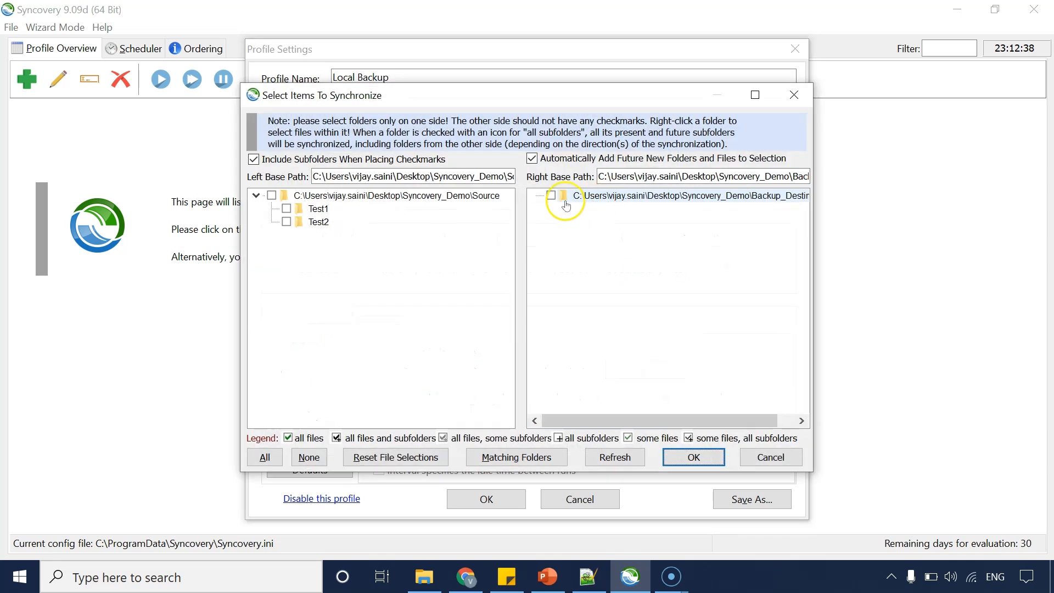
left_click(287, 209)
left_click(286, 222)
left_click(286, 222)
left_click(770, 458)
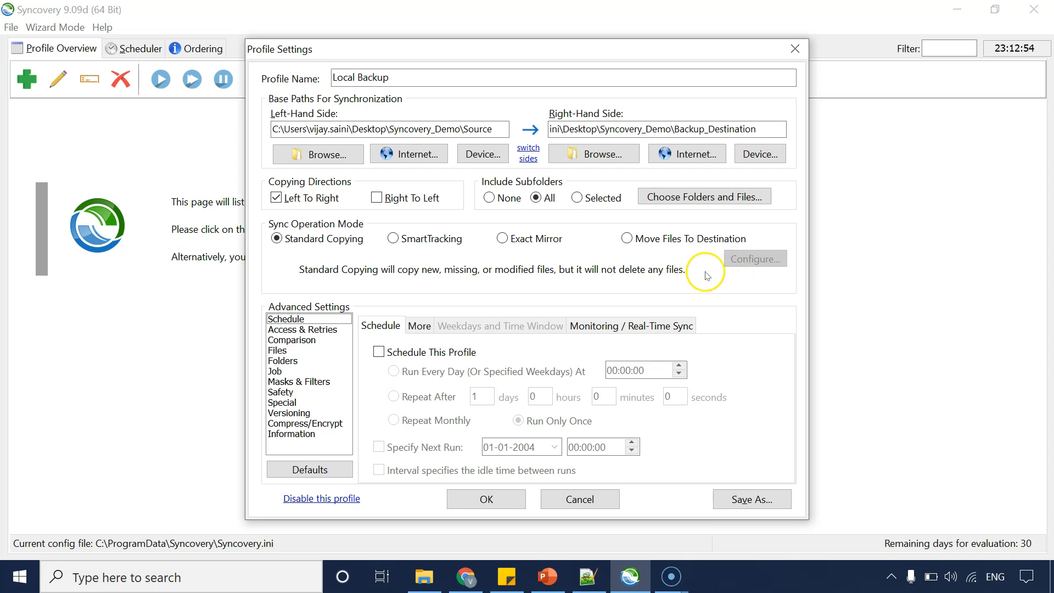
Cycle through the SmartTracking, Exact Mirror and Move Files To Destination modes and return to Standard Copying.
left_click(406, 240)
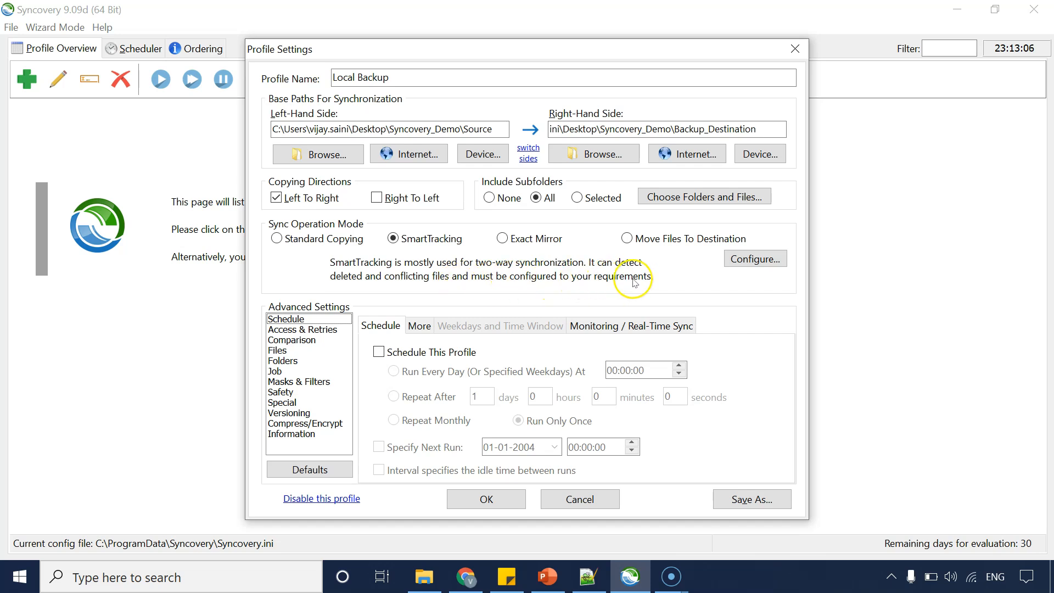
left_click(501, 239)
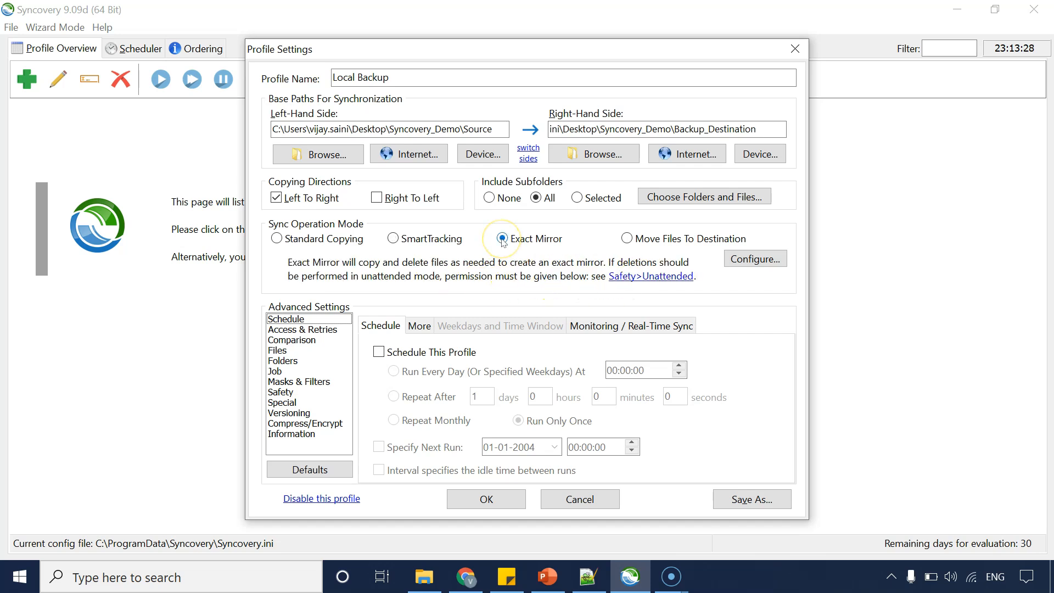
left_click(626, 239)
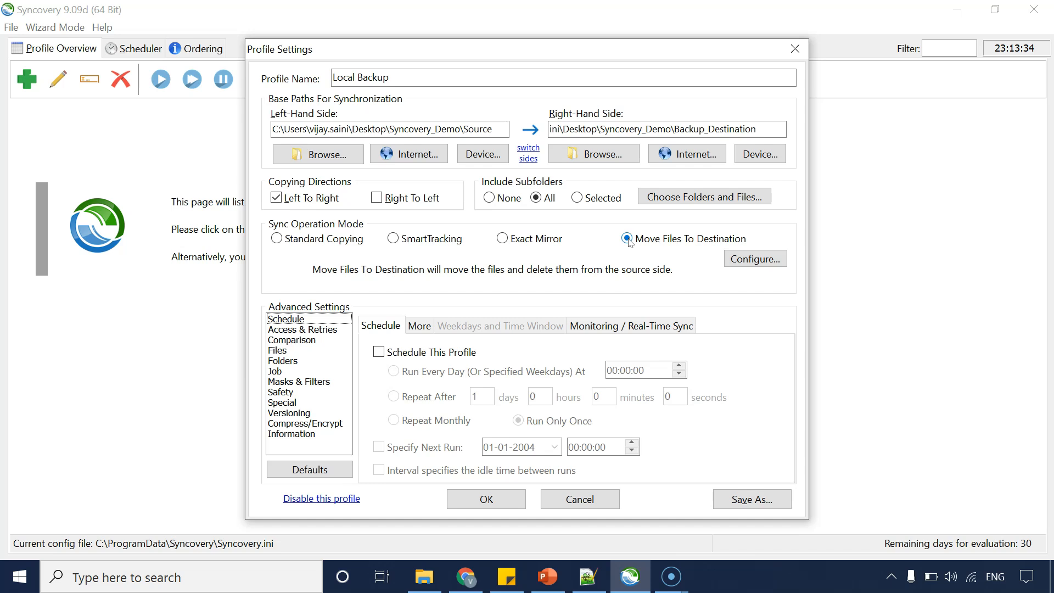
left_click_drag(491, 130, 354, 126)
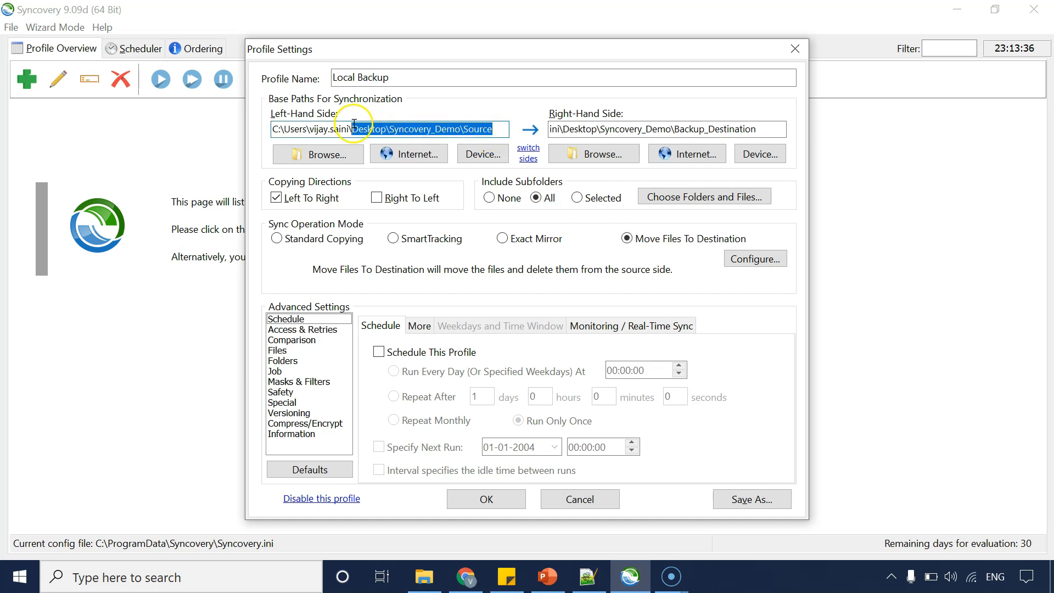
left_click(428, 129)
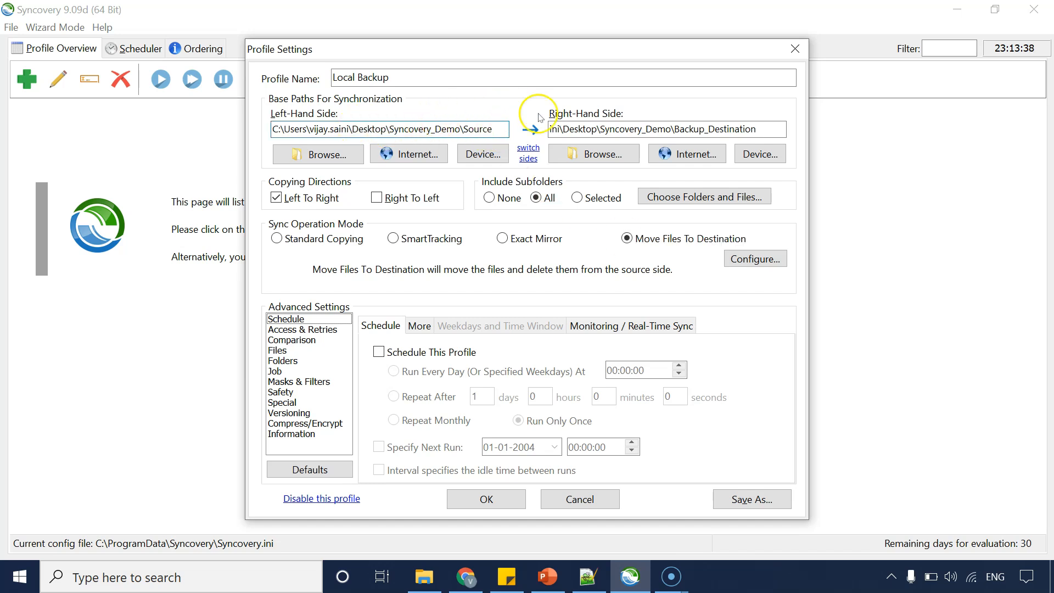
left_click(638, 248)
left_click(277, 238)
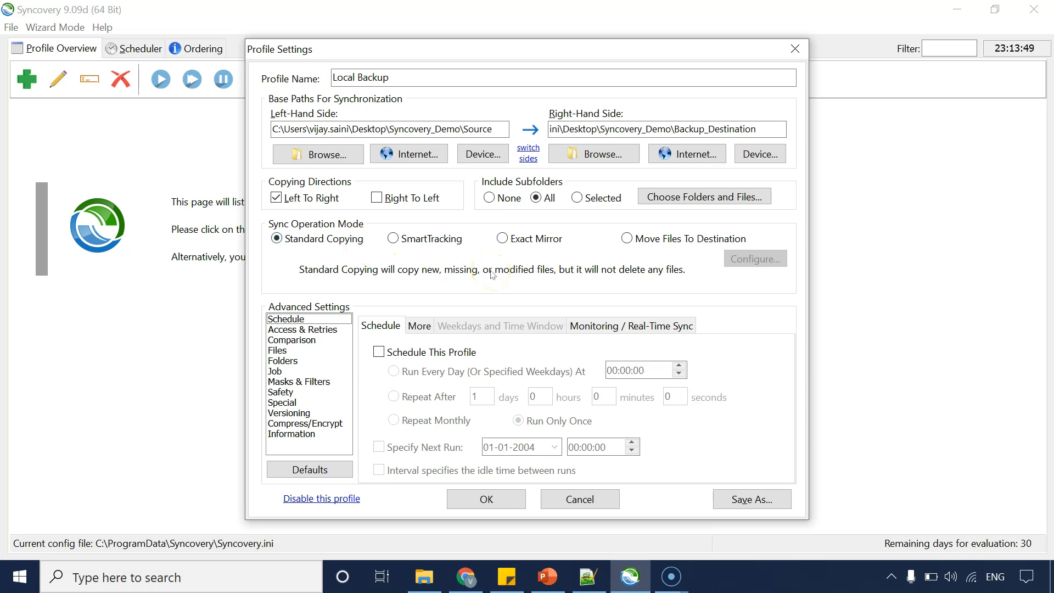
Open the Masks & Filters settings and create an empty file named Sample_Exclude.exclude in the Source folder.
left_click(304, 382)
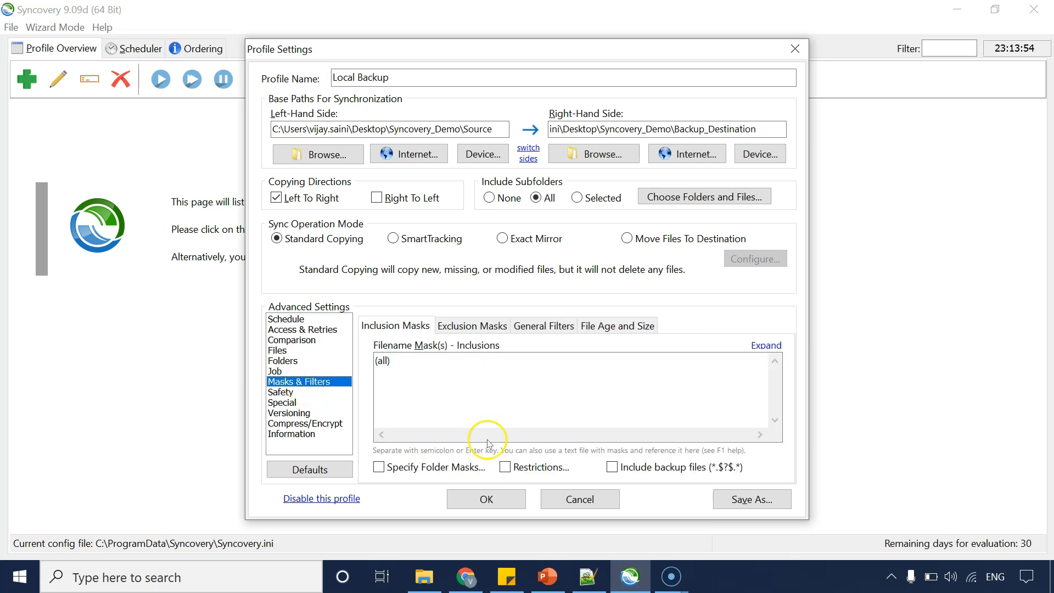
left_click(424, 577)
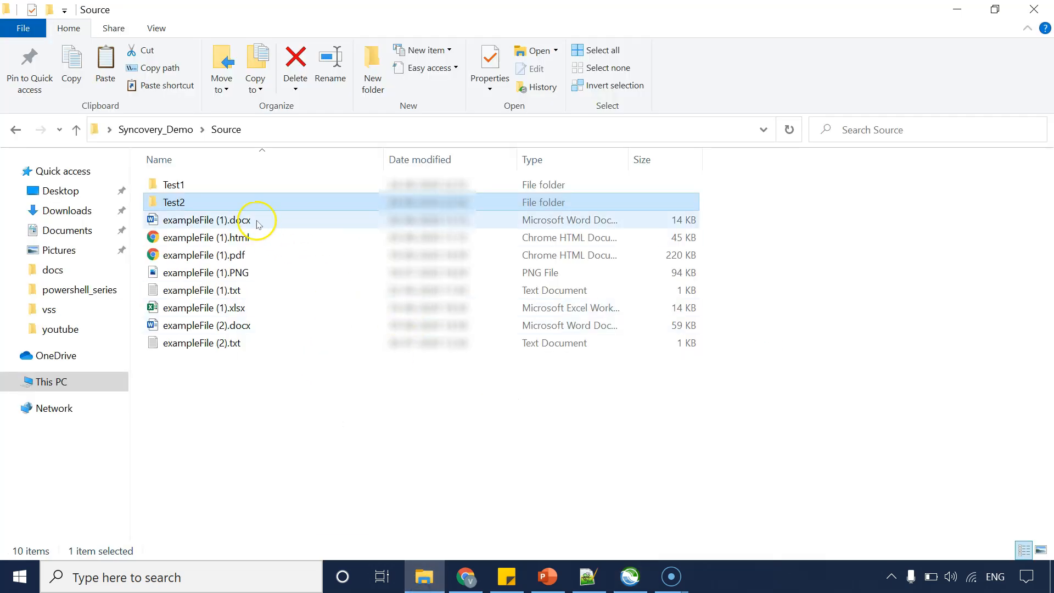
right_click(293, 413)
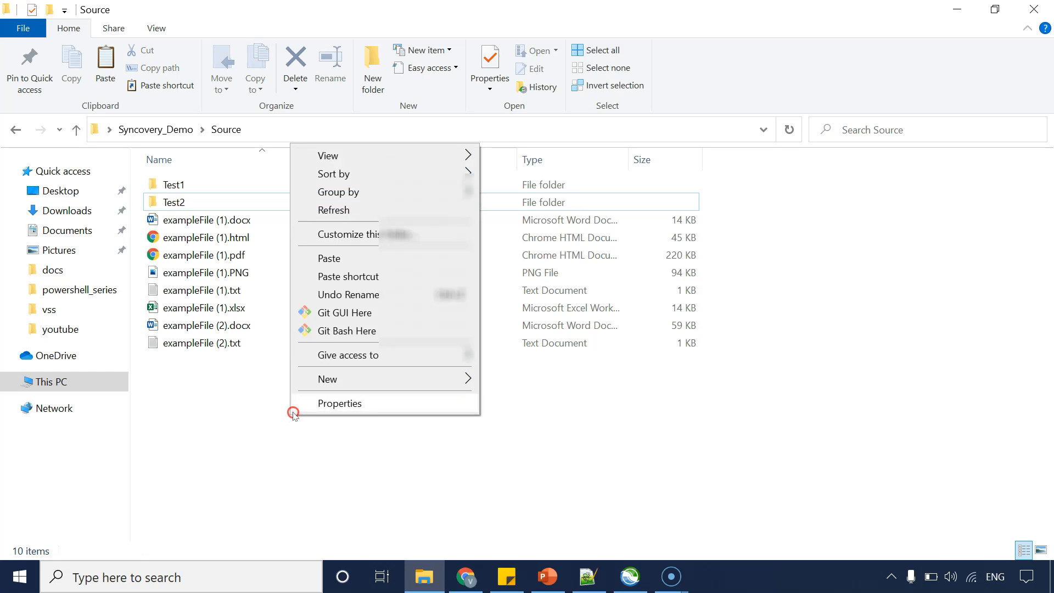
mouse_move(353, 379)
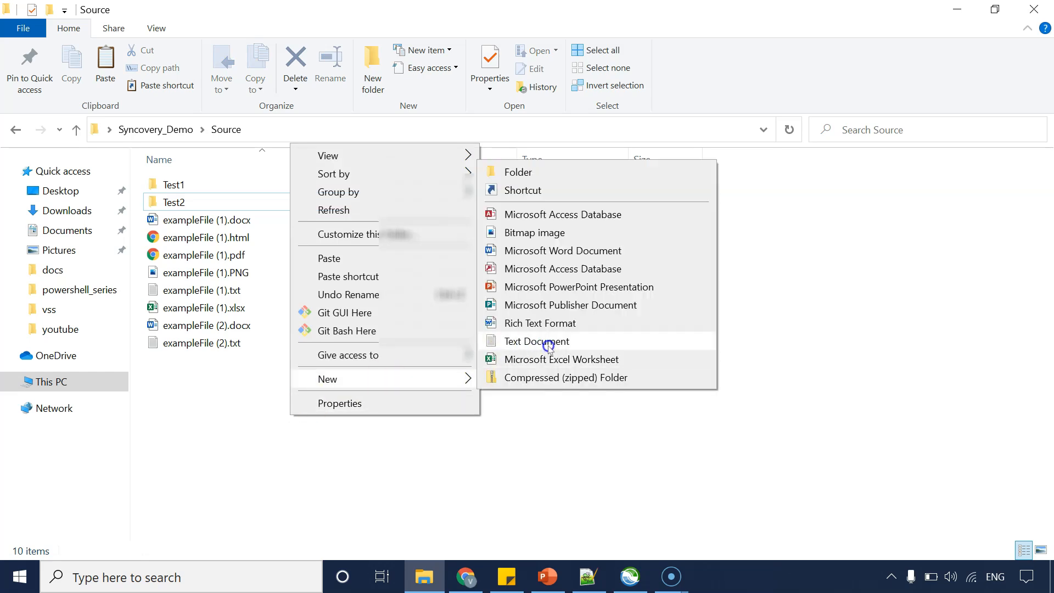
left_click(549, 345)
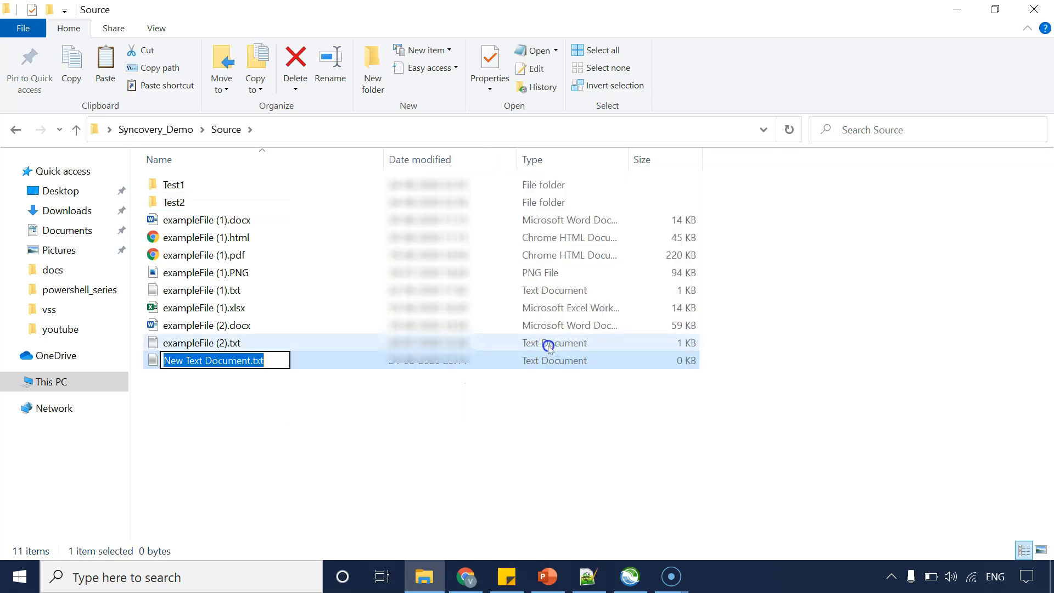
type("Sample_Exclude.exclude")
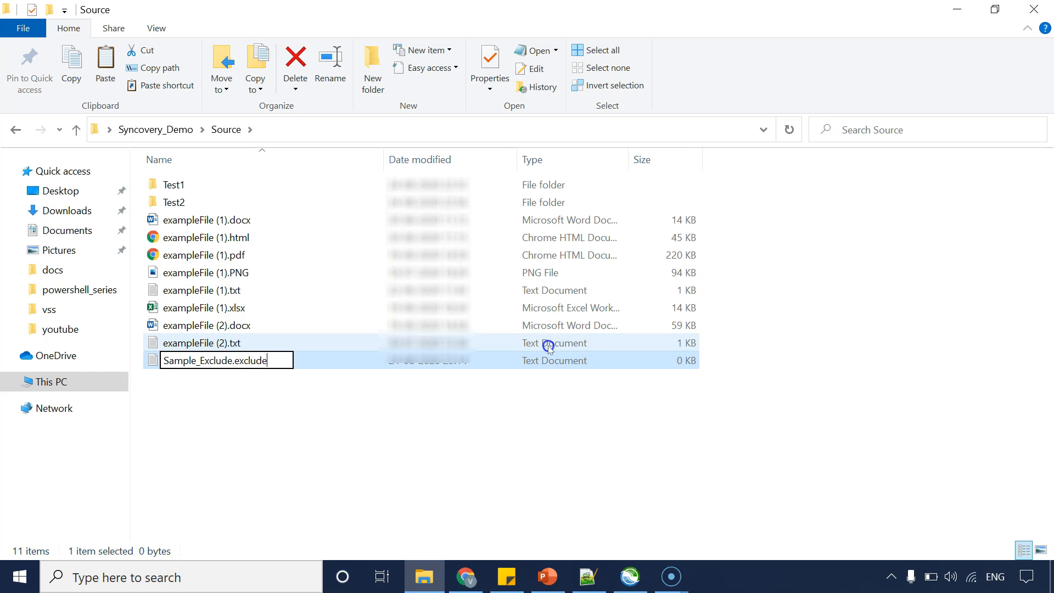
key("Return")
key("Return")
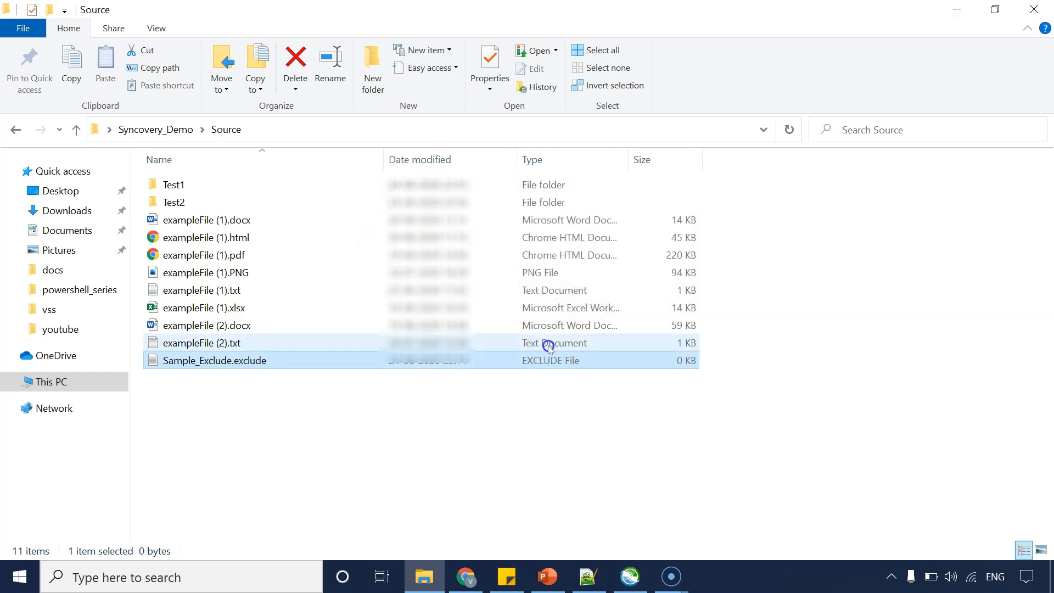
left_click(388, 433)
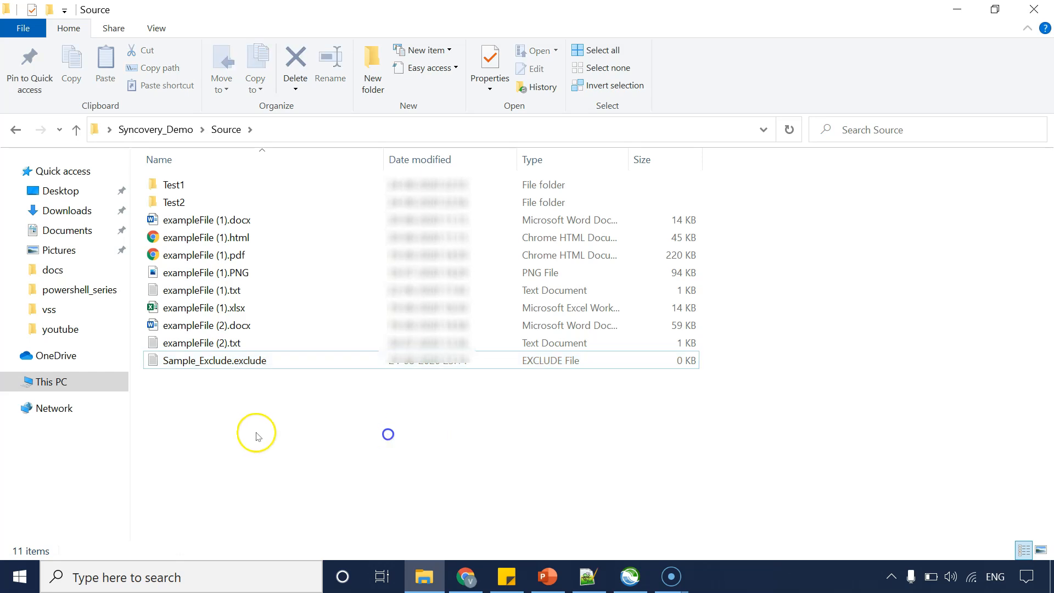
left_click(194, 362)
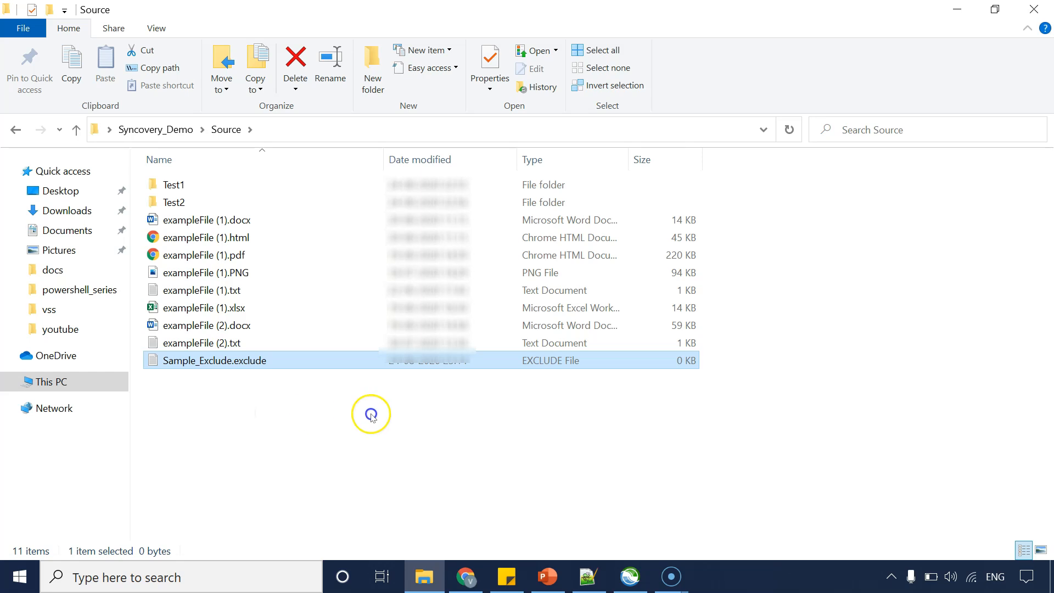
left_click(631, 575)
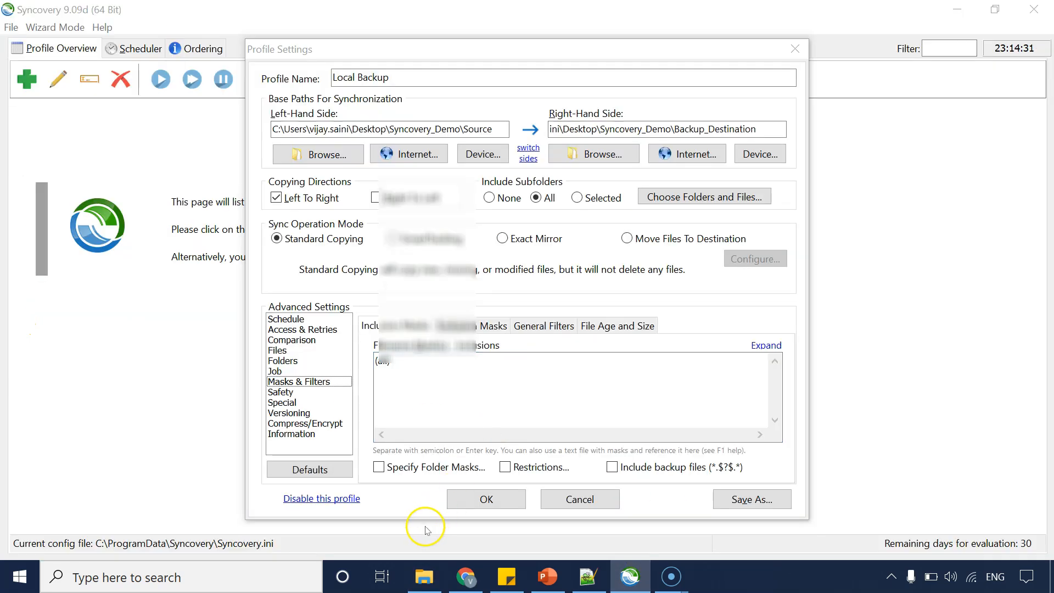
left_click(423, 577)
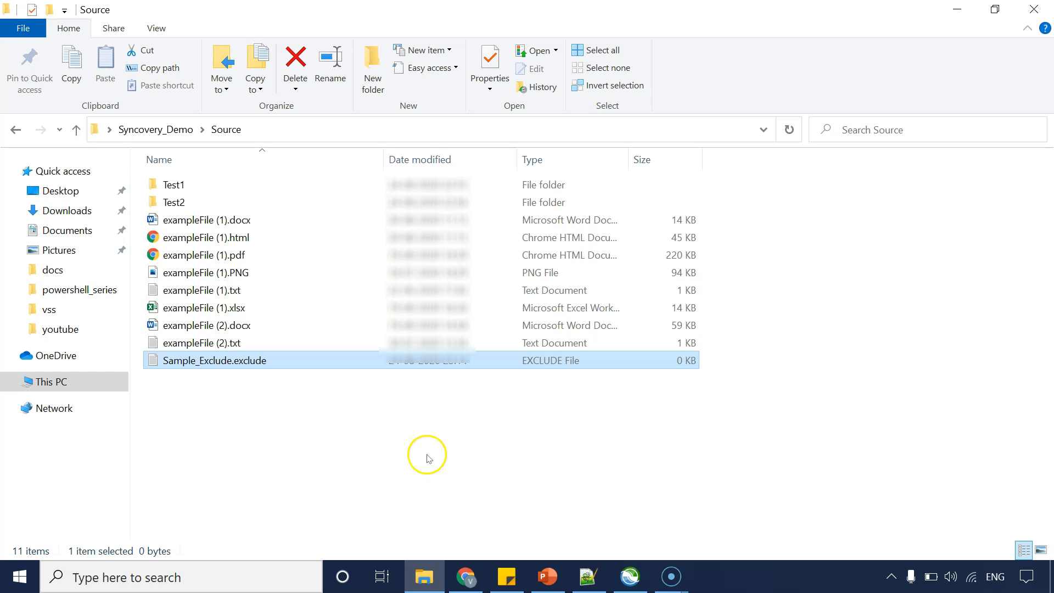
Inspect the filename inclusion masks, then open the Exclusion Masks page.
left_click(630, 575)
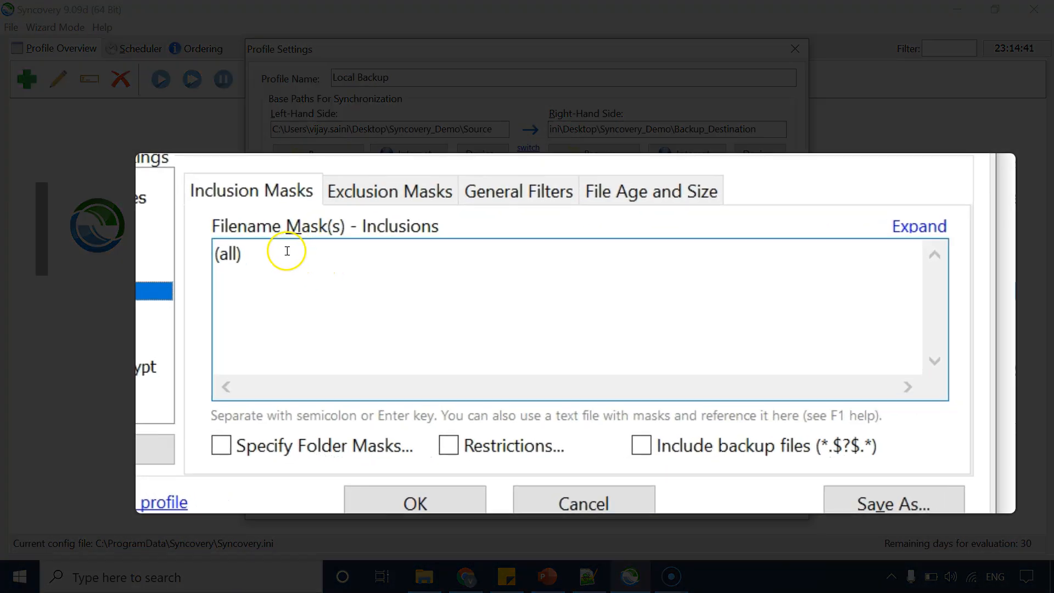
left_click_drag(252, 252, 177, 245)
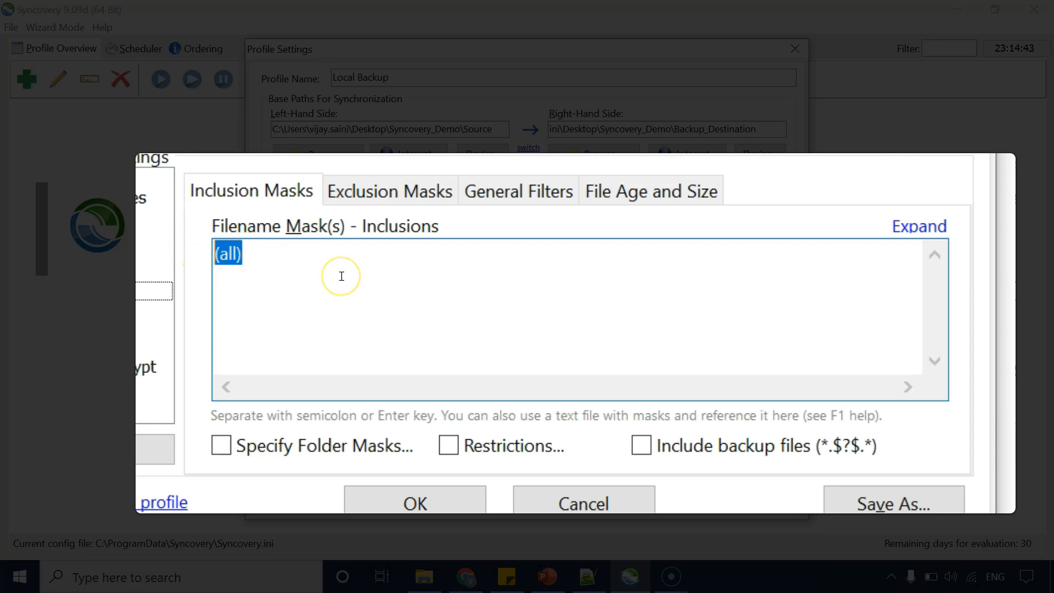
left_click(294, 265)
left_click_drag(322, 266, 159, 236)
left_click(382, 184)
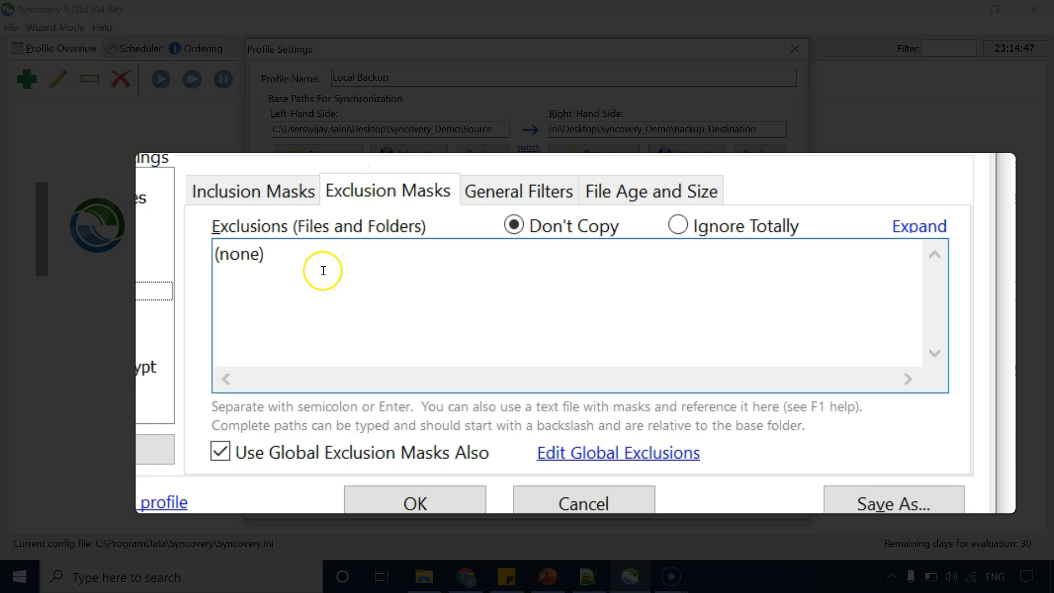
Enter *.exclude as the exclusion mask for files and folders.
left_click_drag(323, 271, 140, 256)
type("exclude")
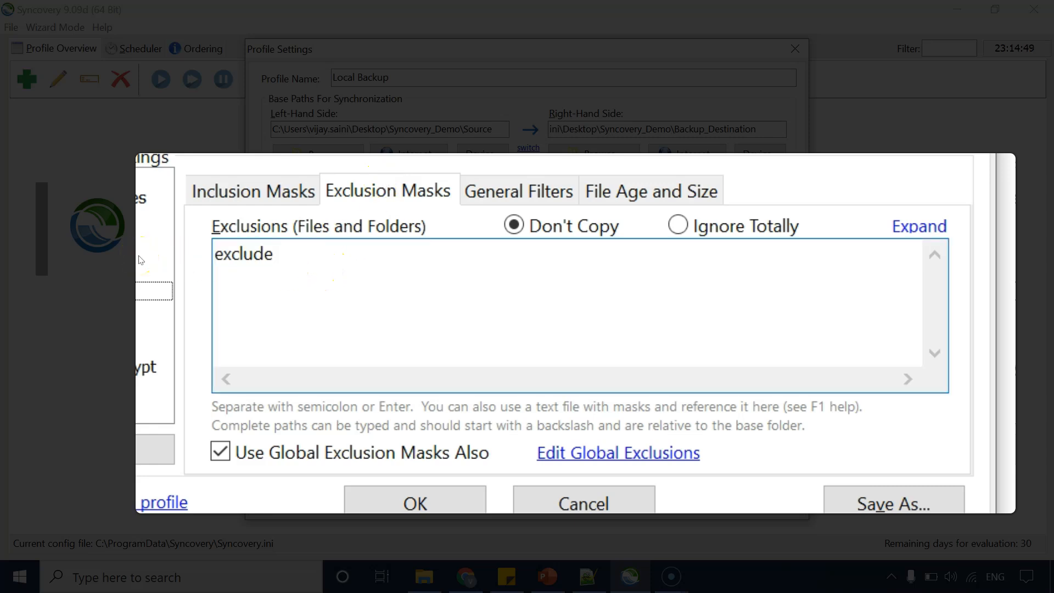
type("*.")
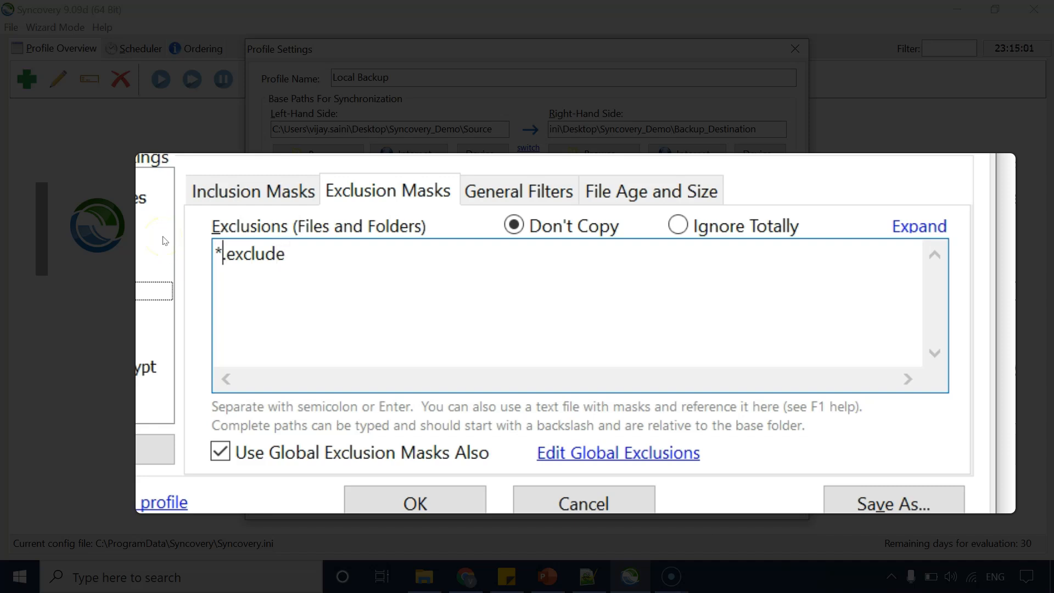
key("shift+End")
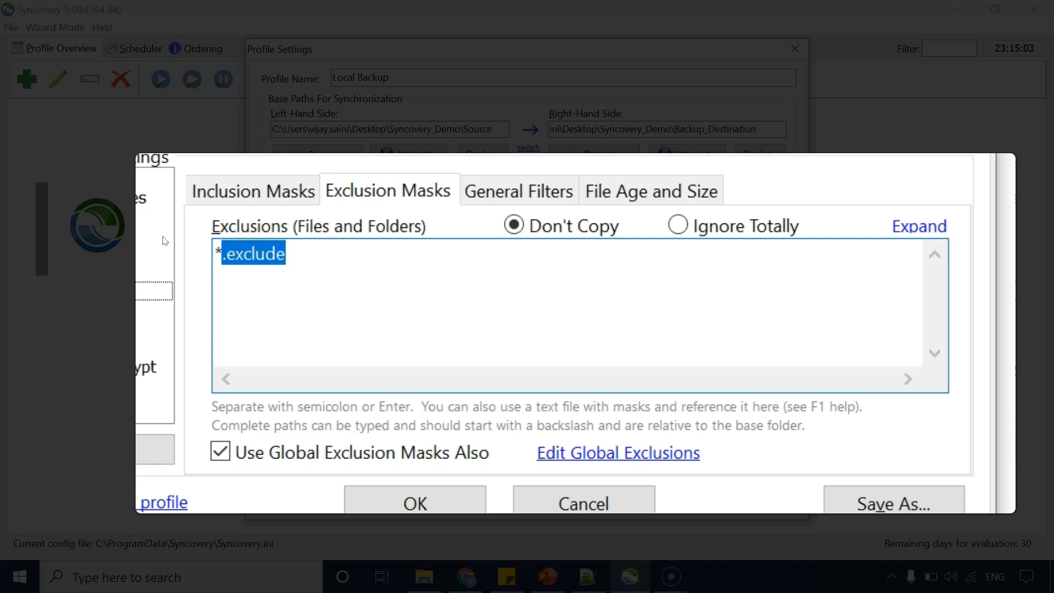
key("End")
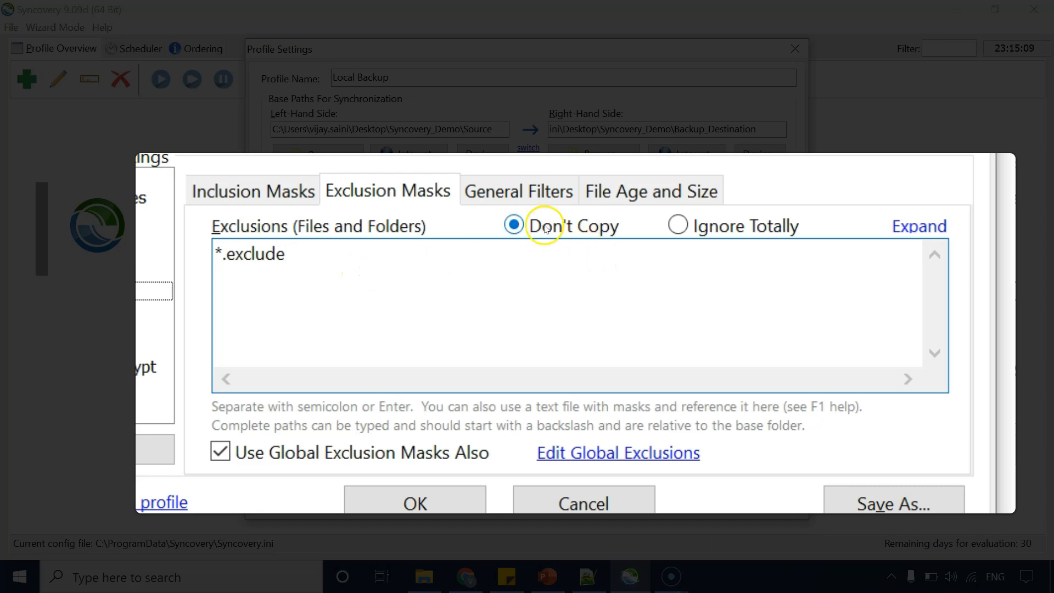
Enable a File Age filter of less than 3 days on the File Age and Size page, then switch it off again.
left_click(506, 194)
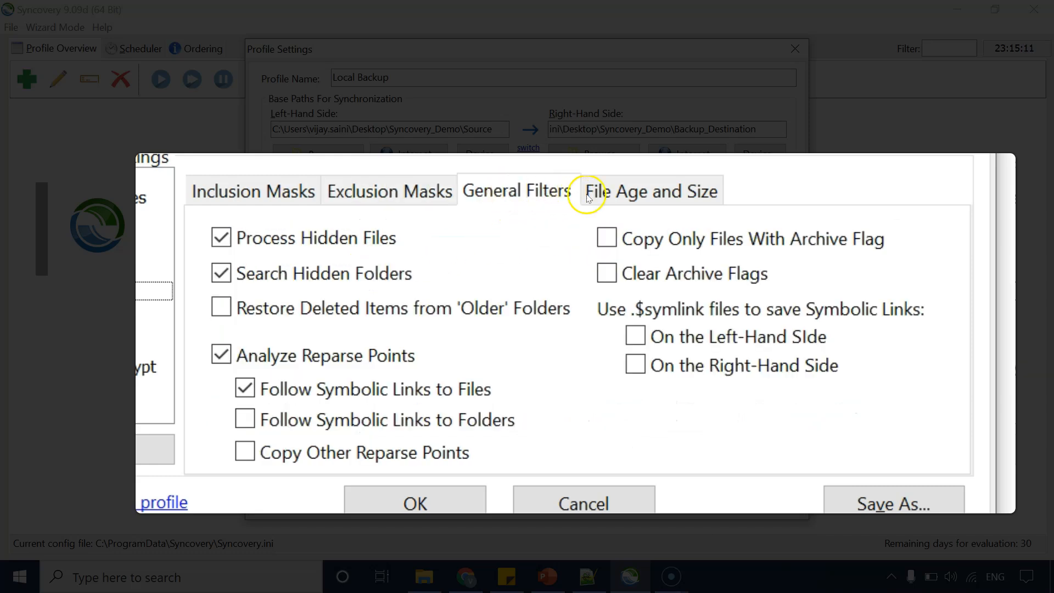
left_click(614, 193)
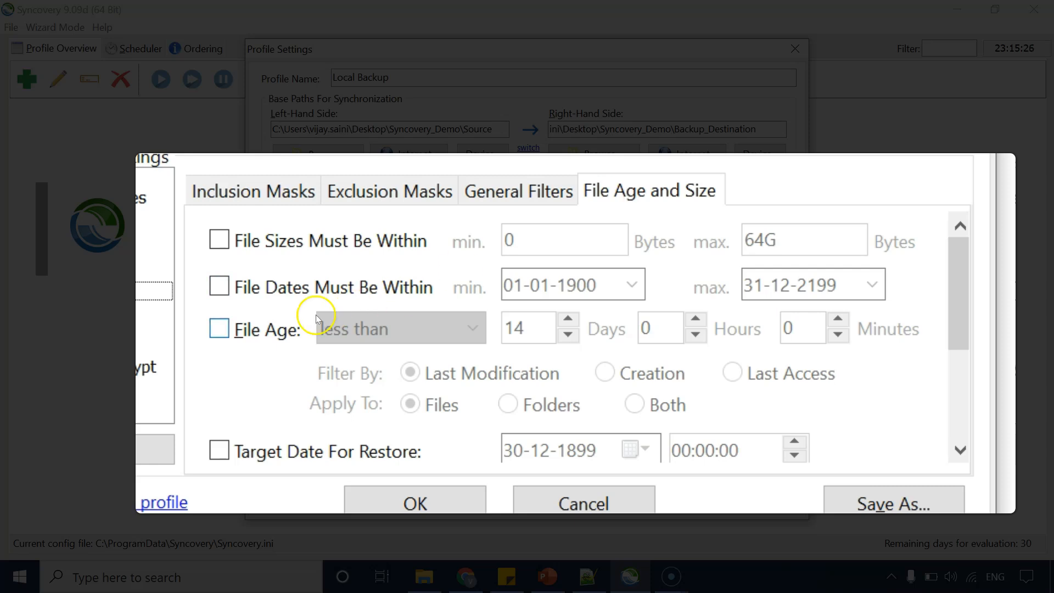
left_click(225, 329)
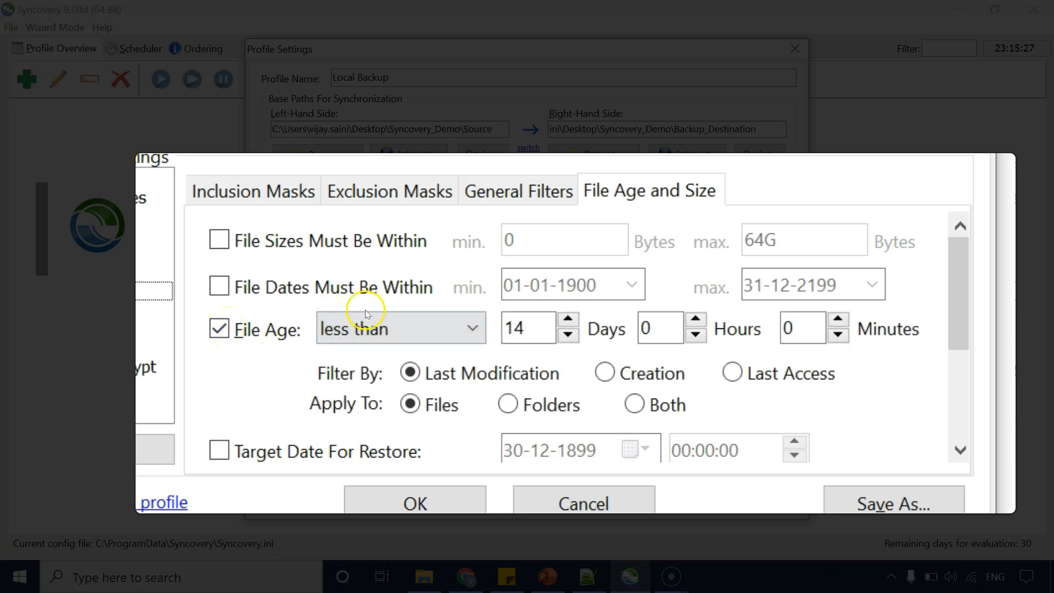
left_click(522, 315)
double_click(526, 316)
key("BackSpace")
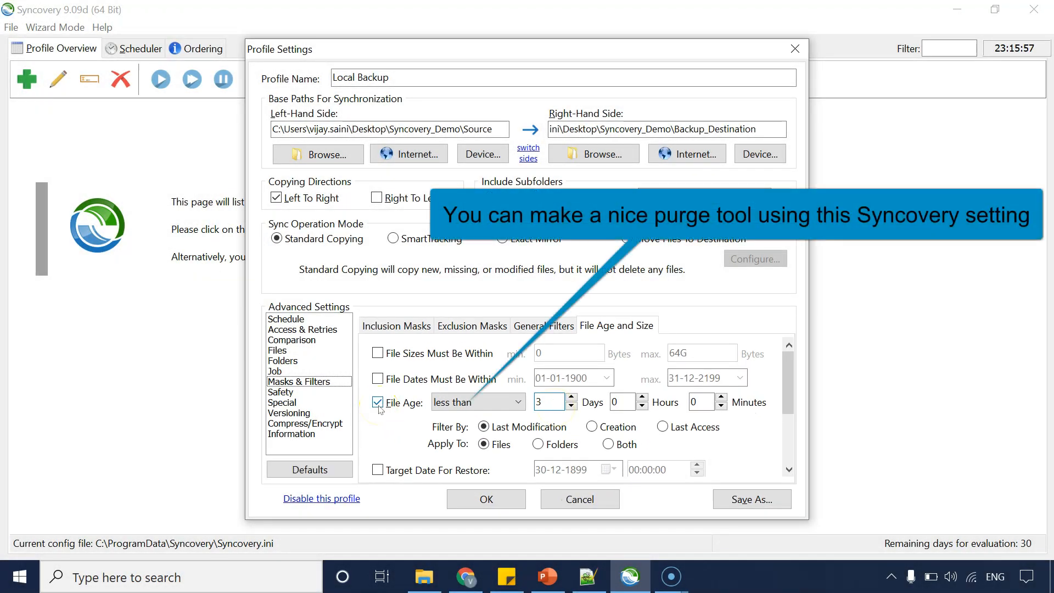
left_click(597, 404)
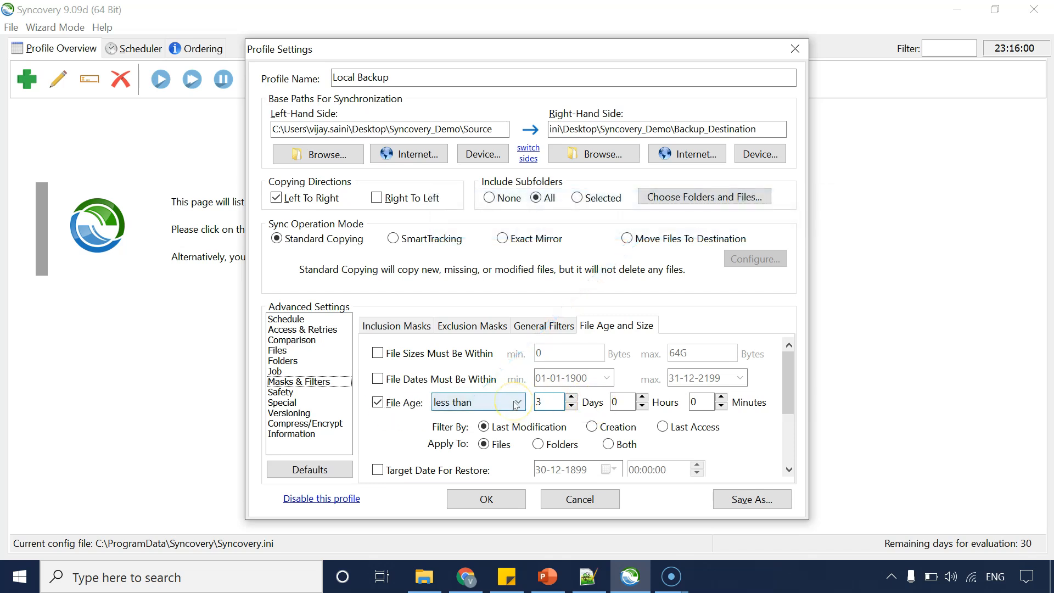
left_click(383, 410)
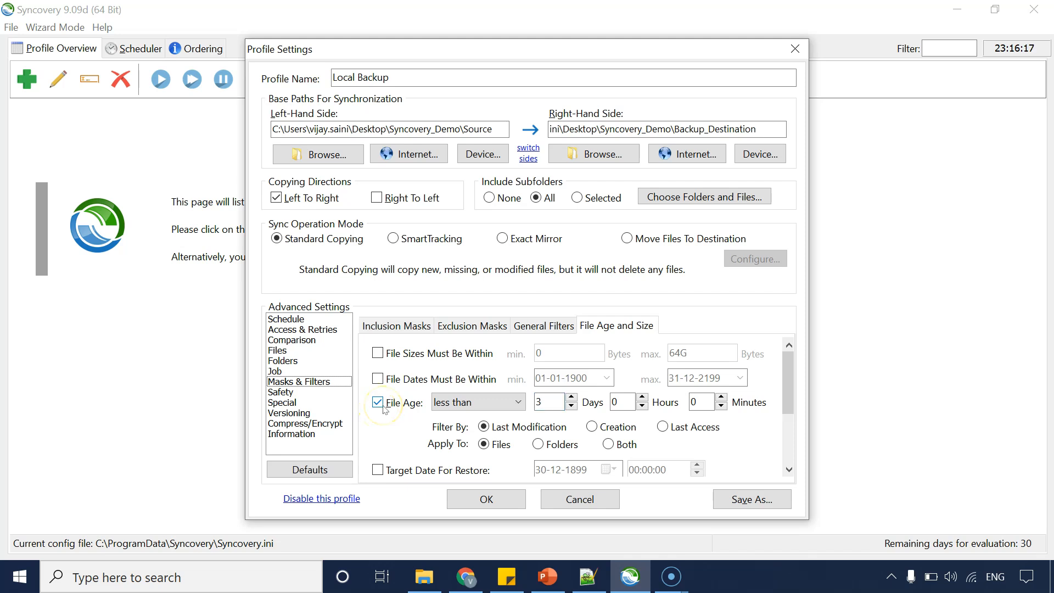
Return to the exclusion masks and save the profile settings.
left_click(475, 326)
left_click(400, 363)
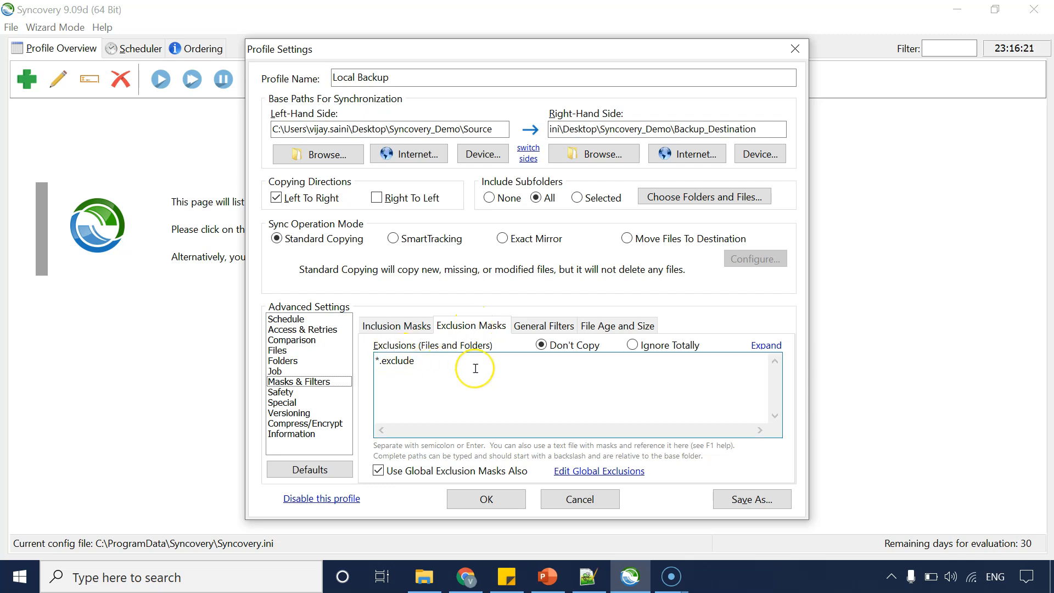
left_click(474, 500)
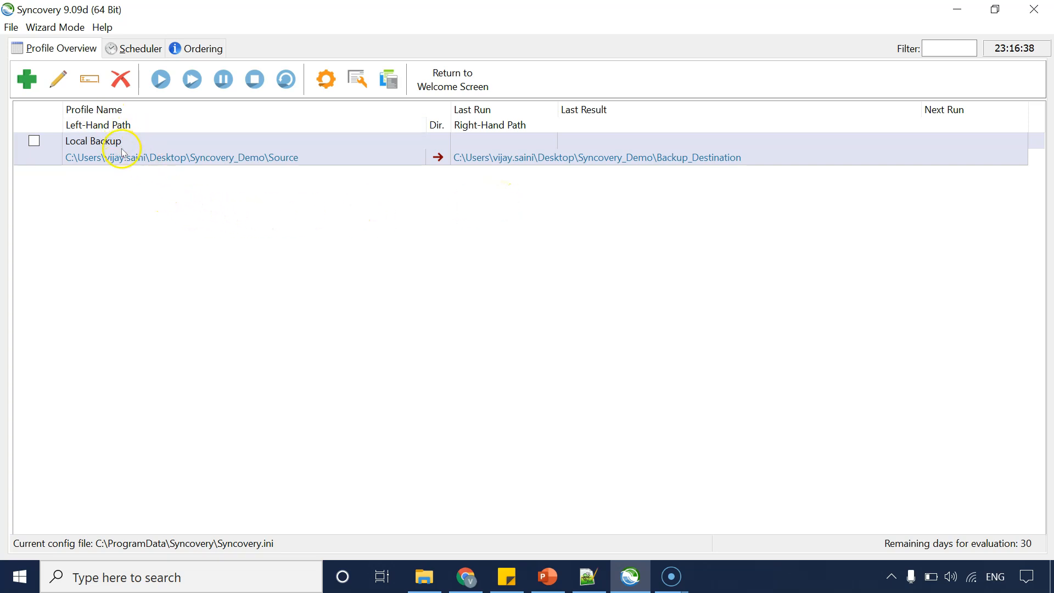
Run the Local Backup profile in attended mode and start the synchronization from its preview.
right_click(145, 156)
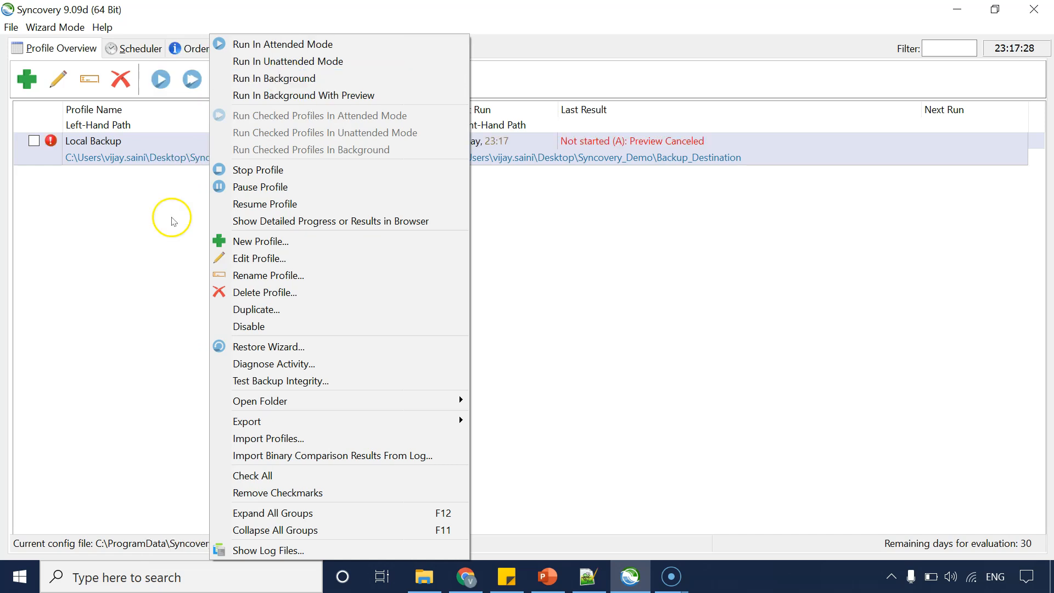
left_click(172, 219)
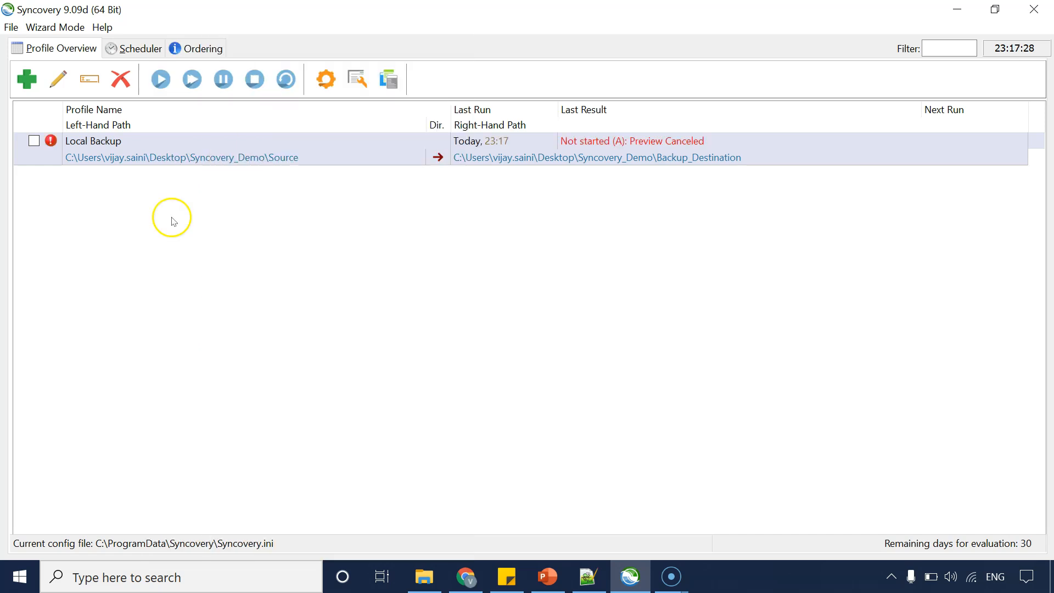
right_click(176, 143)
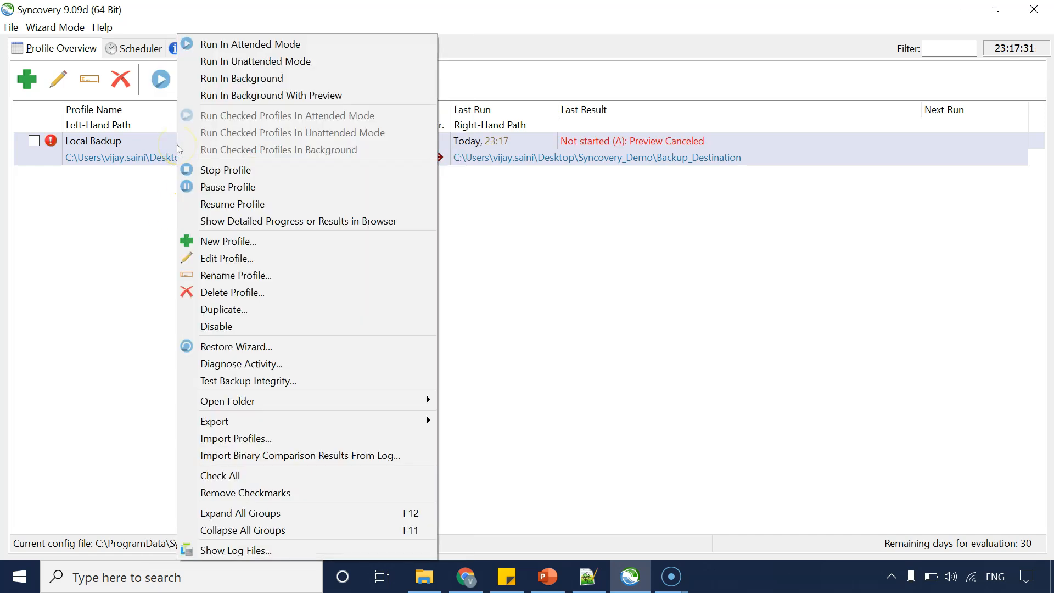
left_click(273, 49)
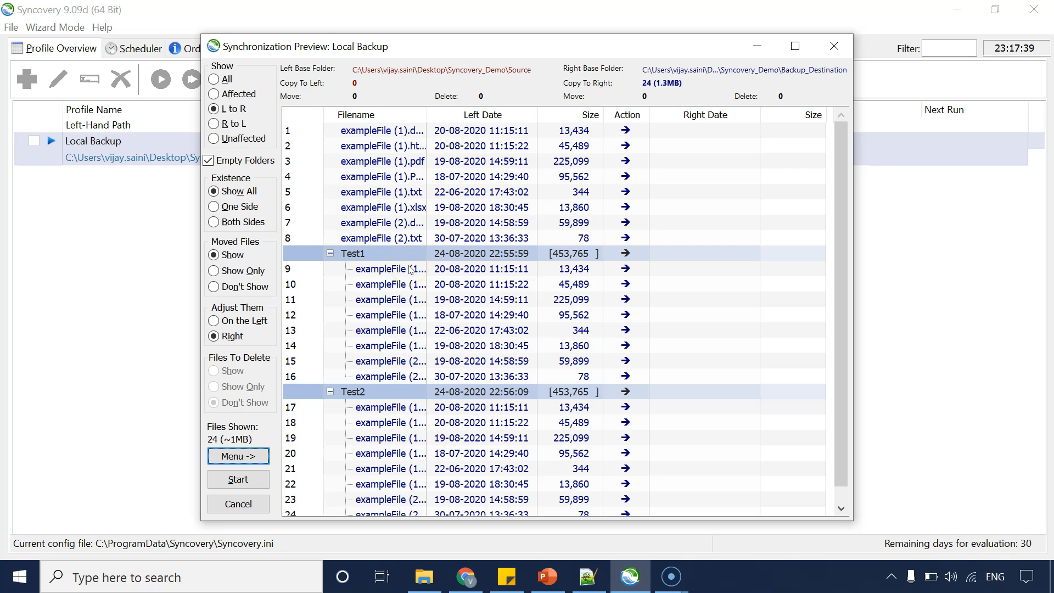
scroll(411, 269, "down", 1)
scroll(411, 268, "up", 1)
left_click(233, 481)
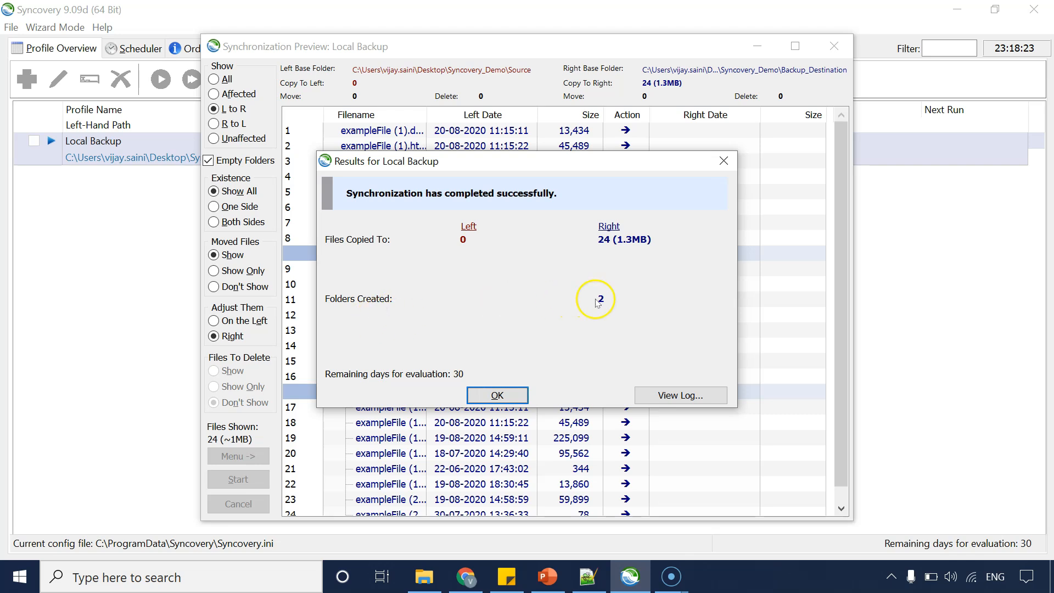
left_click(497, 395)
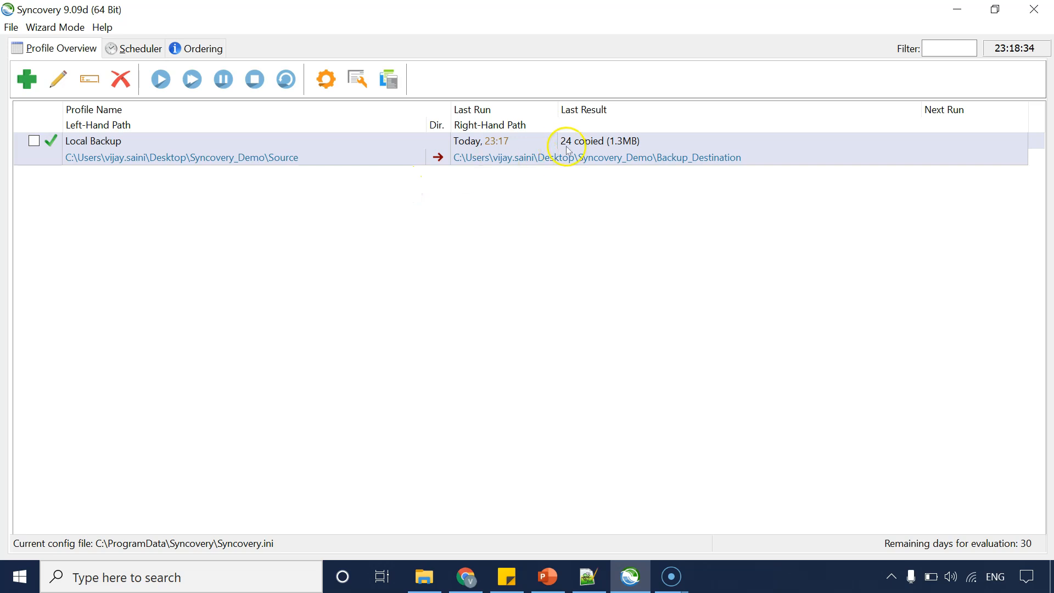
Open the latest Local Backup log file from the profile's log list in Notepad.
right_click(196, 159)
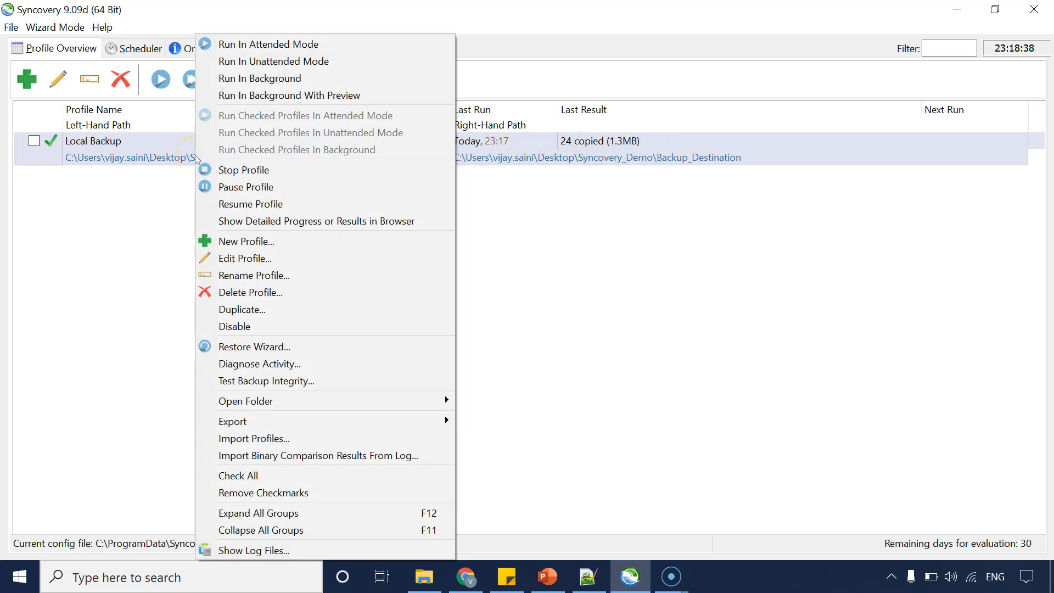
left_click(276, 549)
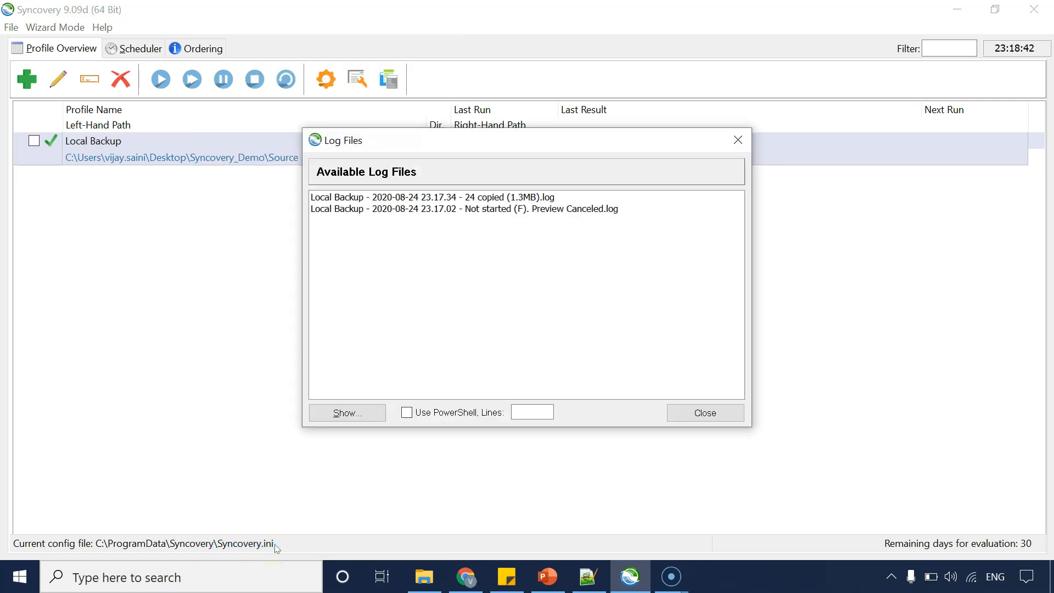
left_click(429, 199)
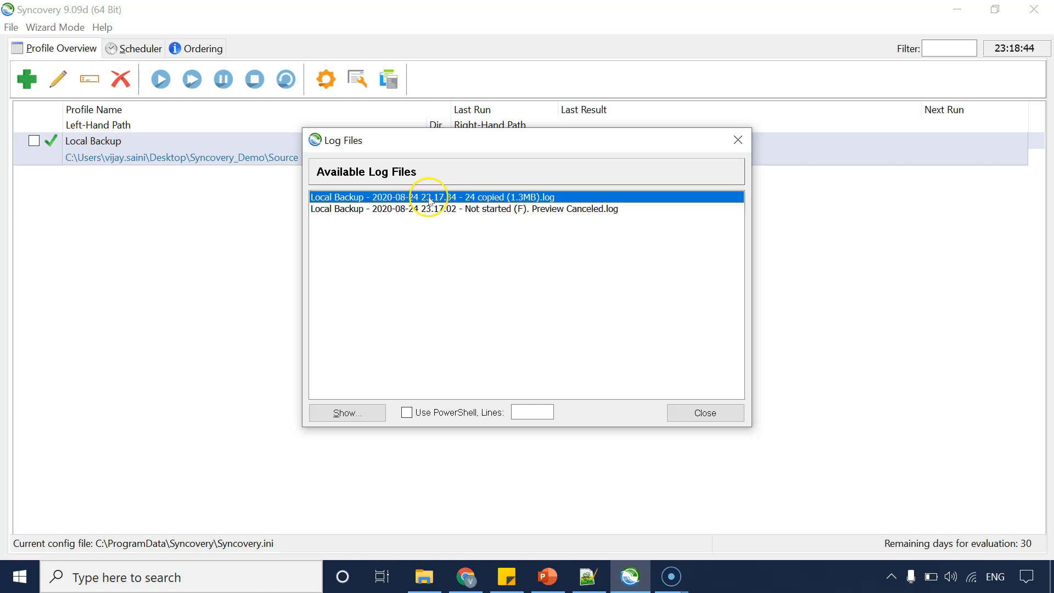
double_click(430, 199)
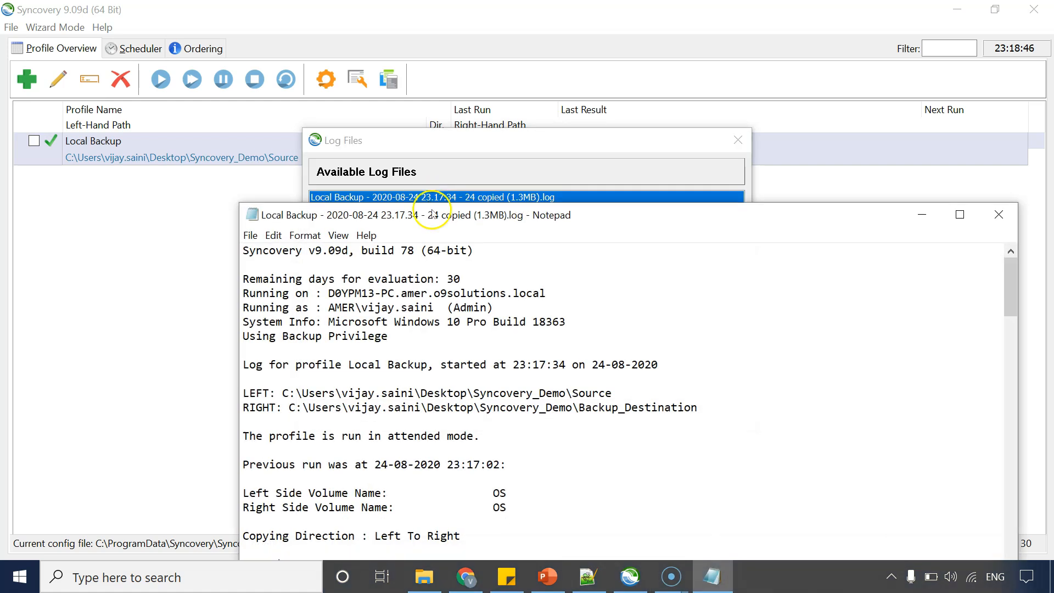
double_click(433, 212)
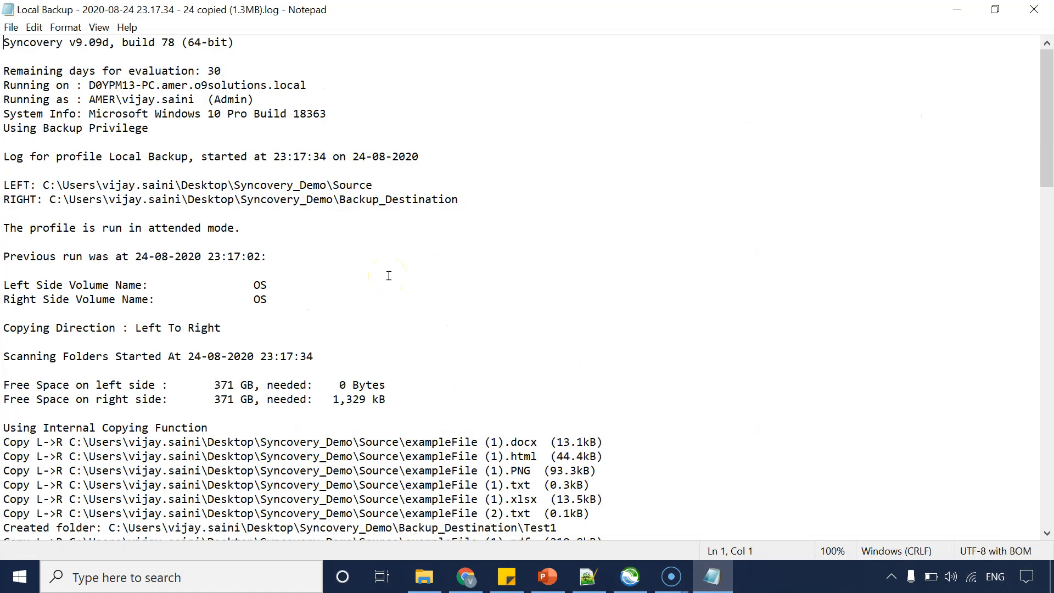
Read through the log's list of copied files and created folders.
left_click(389, 381)
scroll(389, 381, "down", 10)
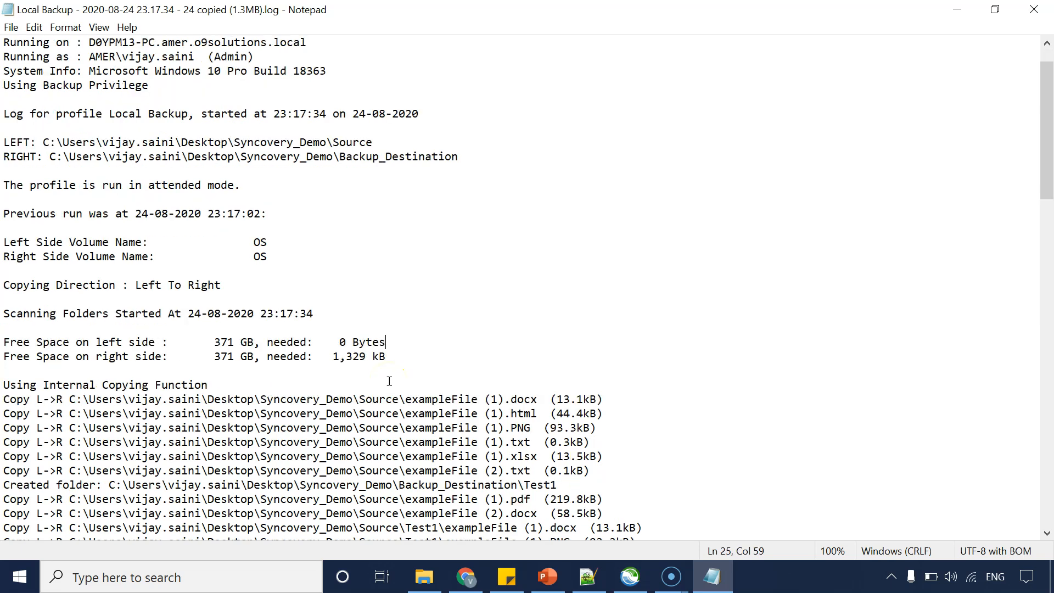
scroll(389, 381, "down", 1)
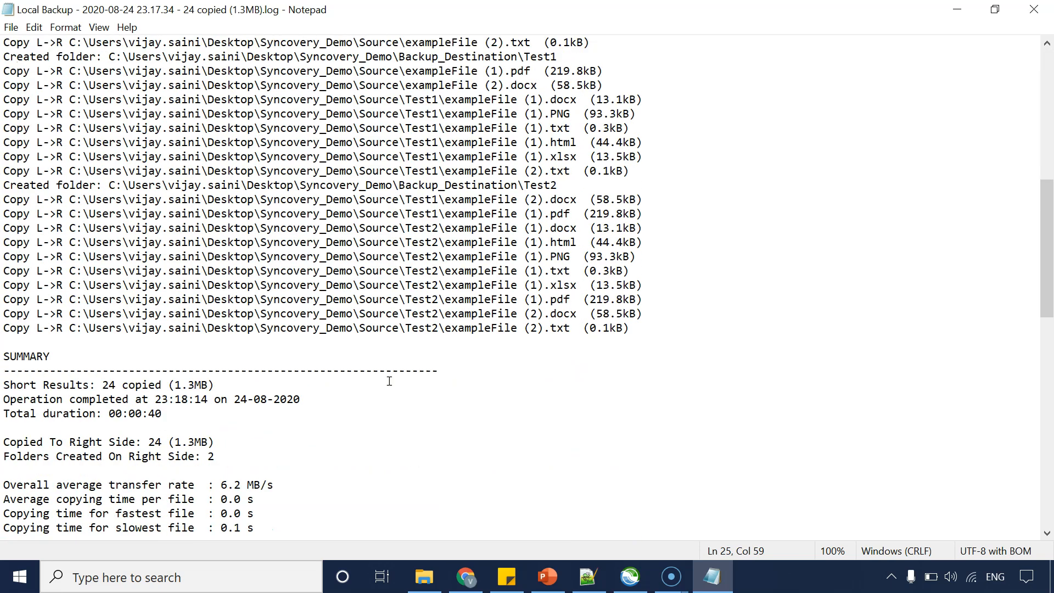
scroll(389, 381, "up", 3)
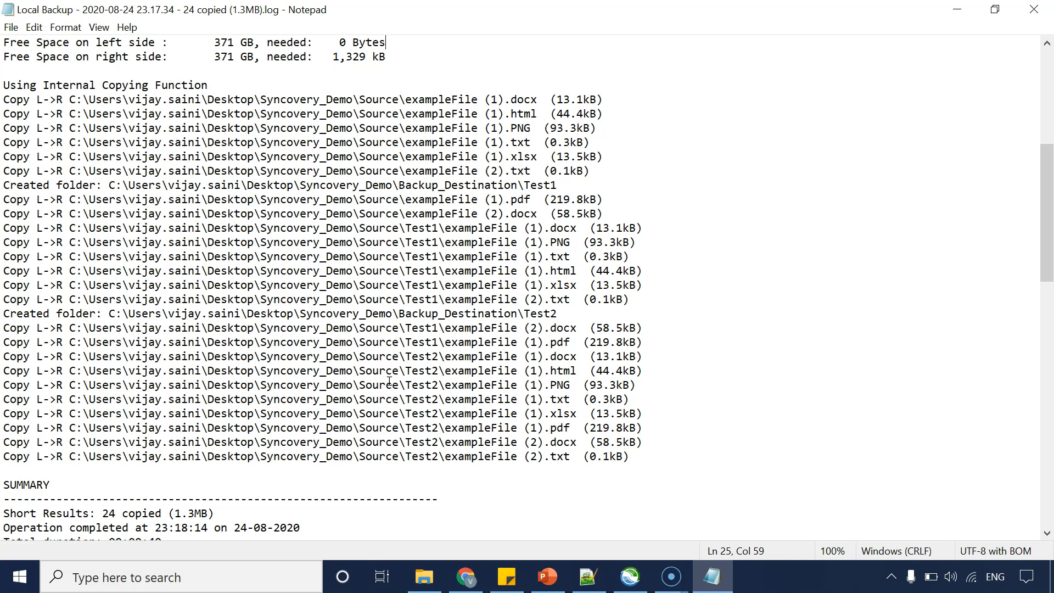
left_click_drag(36, 113, 99, 387)
scroll(98, 387, "up", 4)
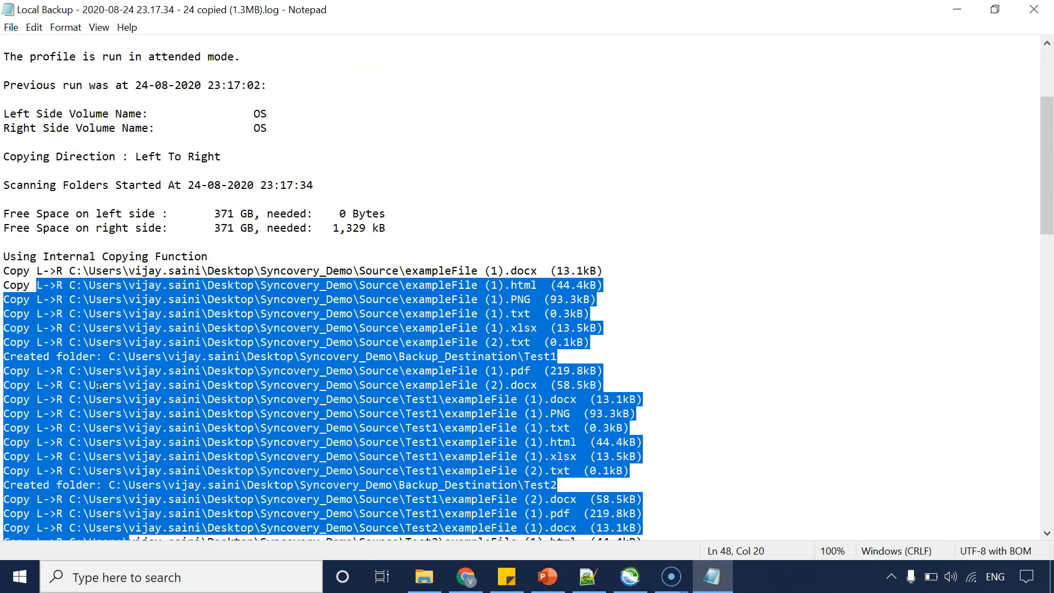
scroll(99, 387, "down", 1)
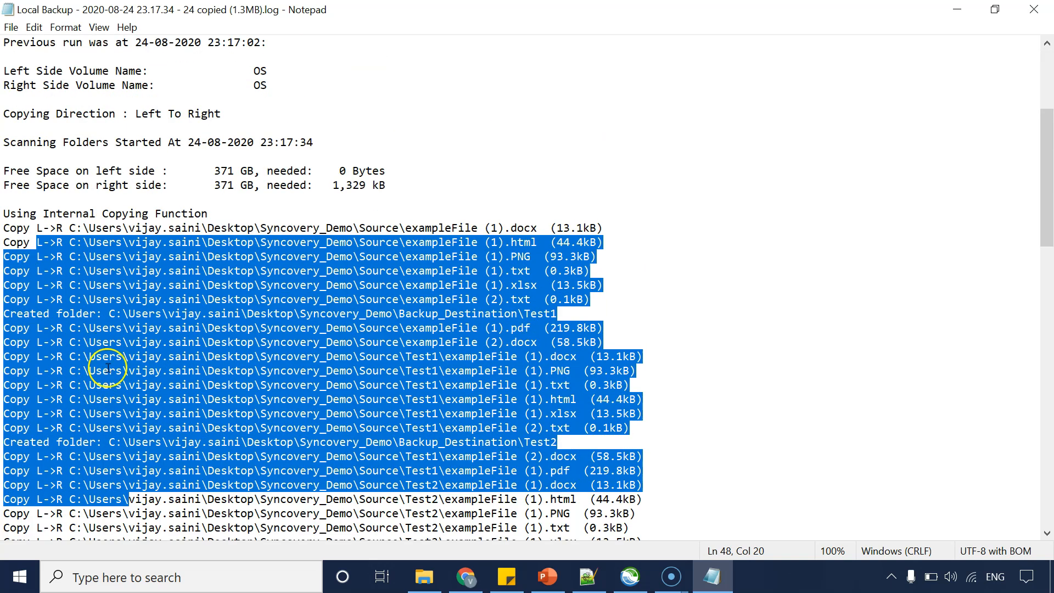
left_click(19, 226)
left_click_drag(19, 226, 30, 298)
left_click(85, 298)
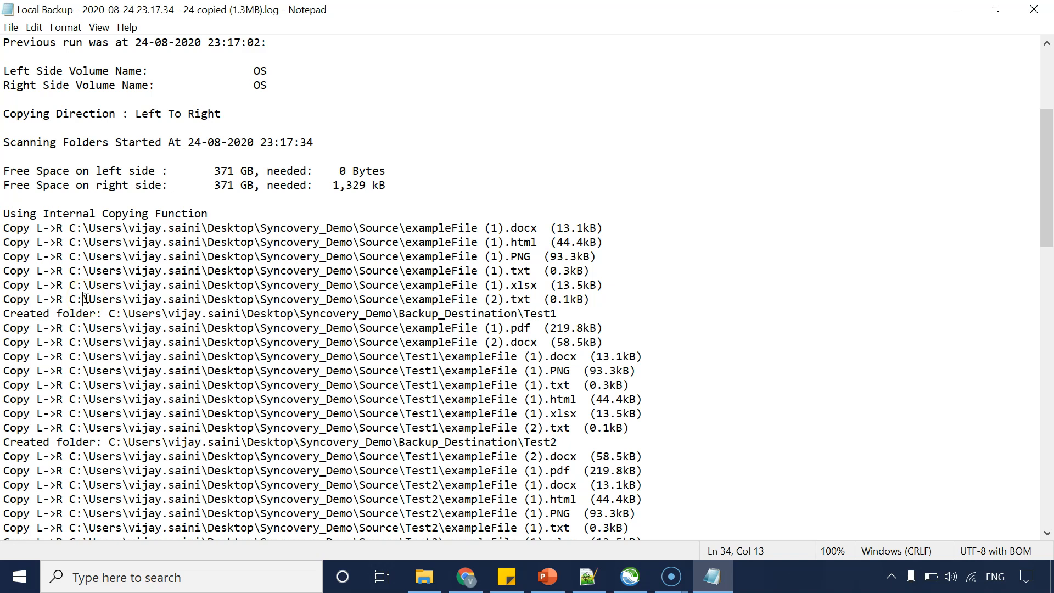
Examine the log's profile settings section and the summary of results.
scroll(85, 298, "down", 20)
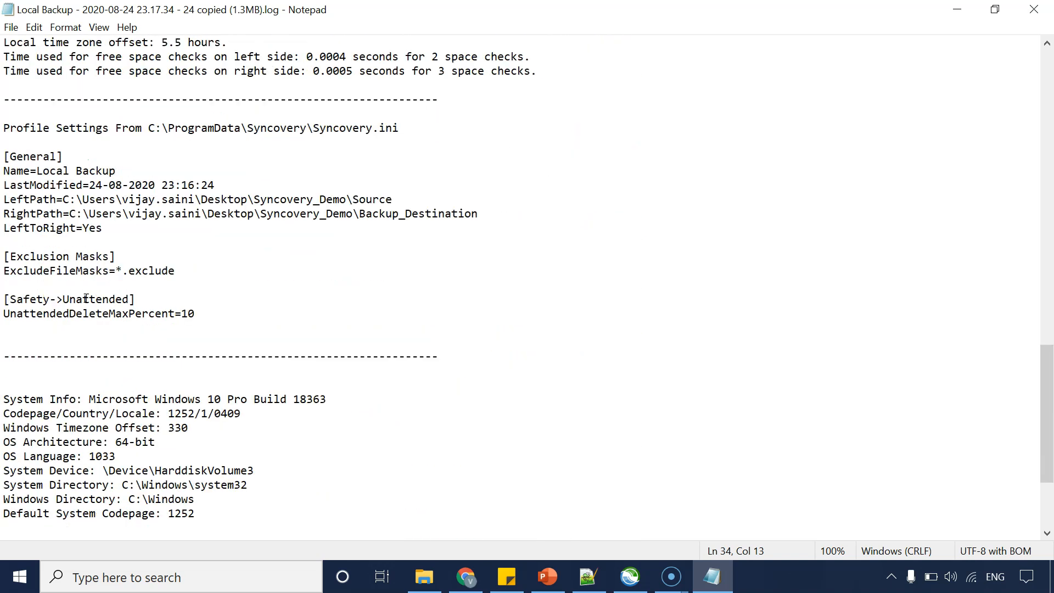
scroll(86, 298, "down", 4)
scroll(86, 298, "up", 5)
left_click(24, 196)
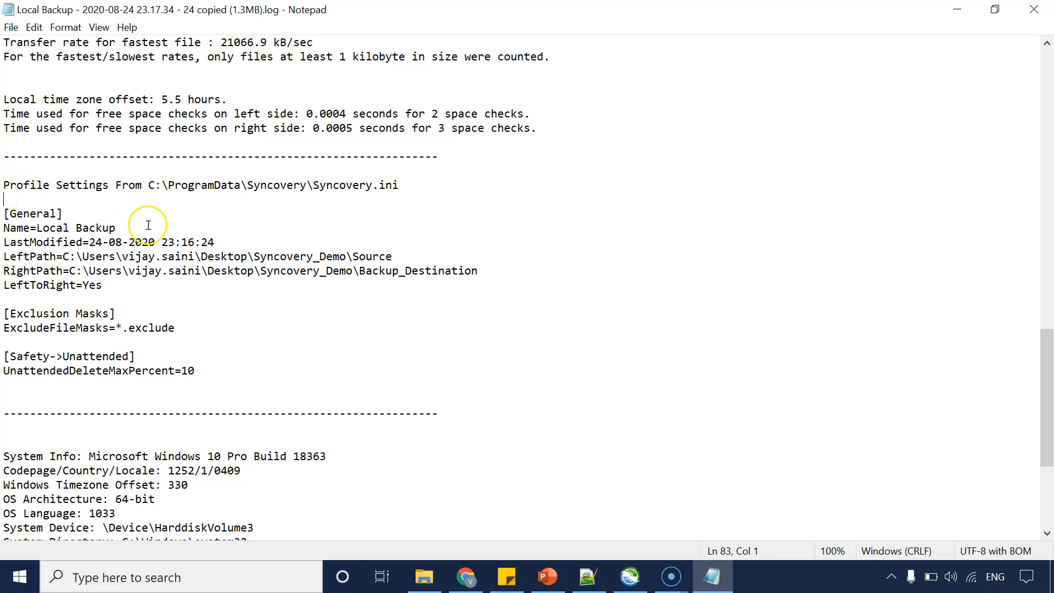
scroll(148, 225, "up", 8)
scroll(148, 225, "up", 1)
left_click_drag(49, 214, 293, 373)
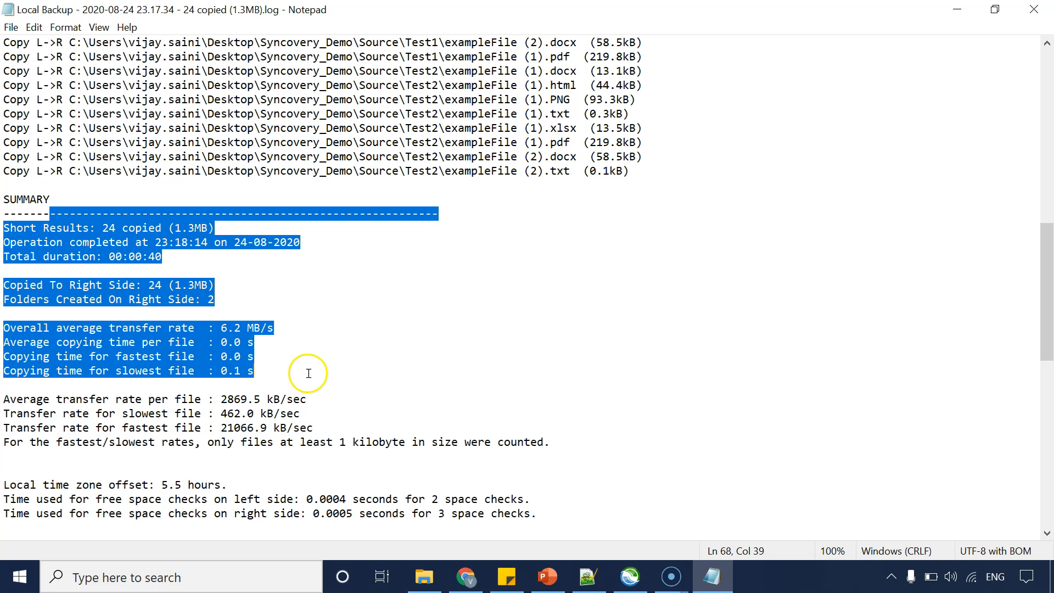
left_click(350, 395)
left_click_drag(315, 467, 5, 214)
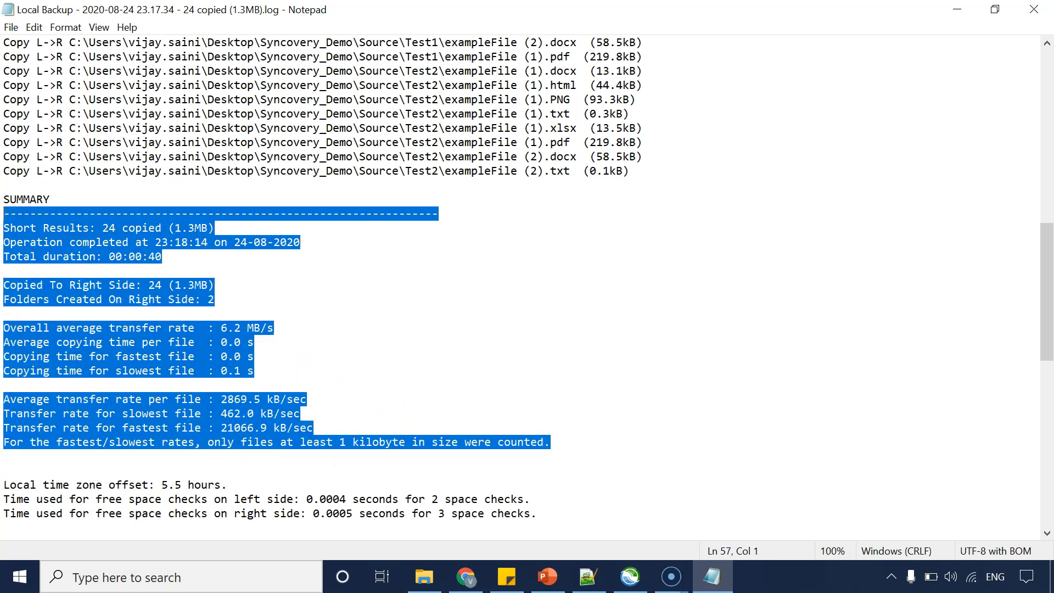
left_click(444, 329)
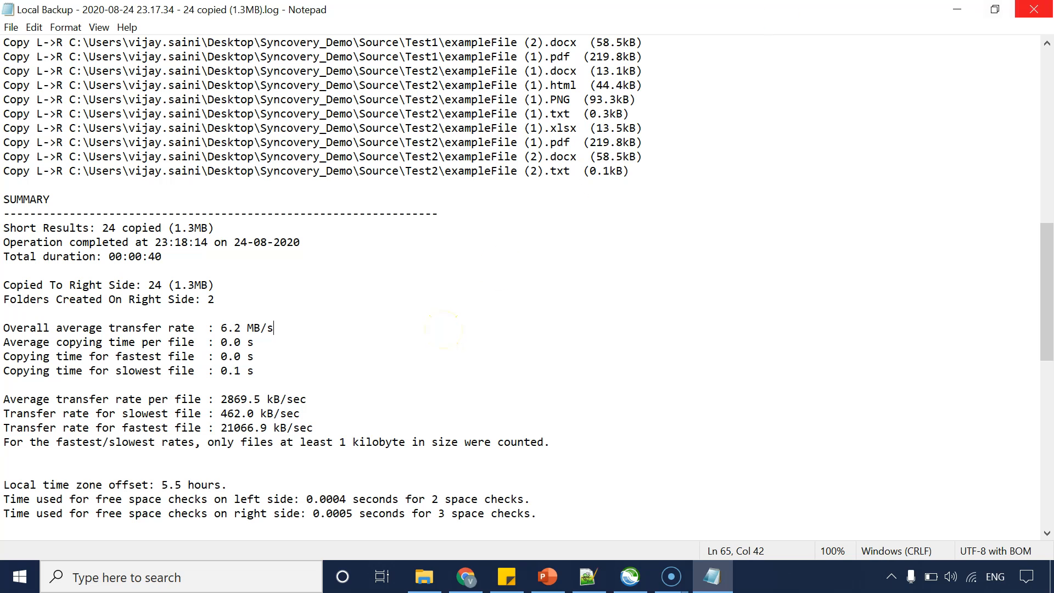
Close the log file in Notepad and the Log Files dialog.
left_click(1034, 9)
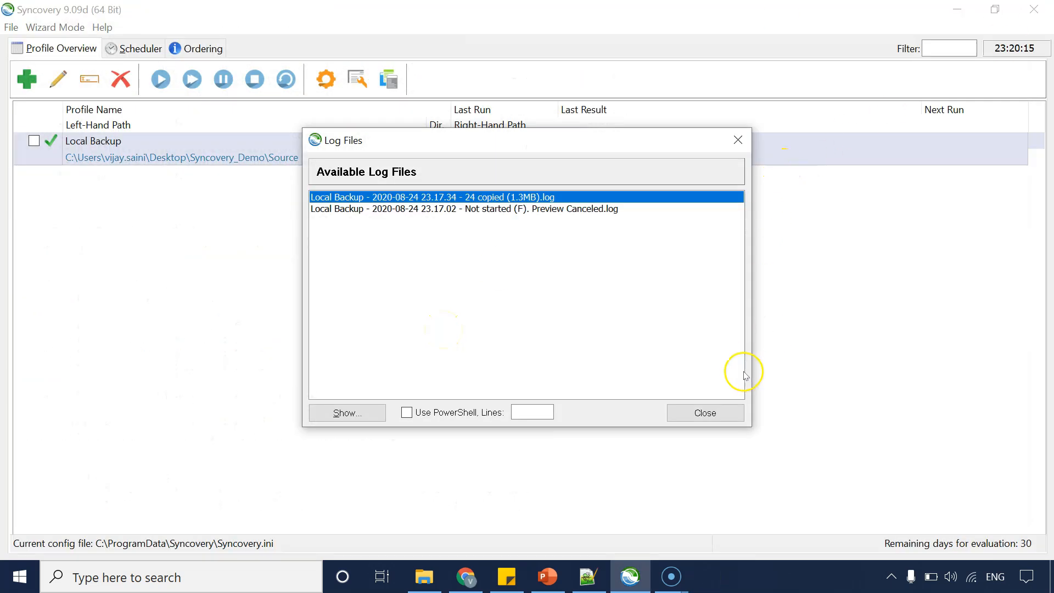
left_click(710, 417)
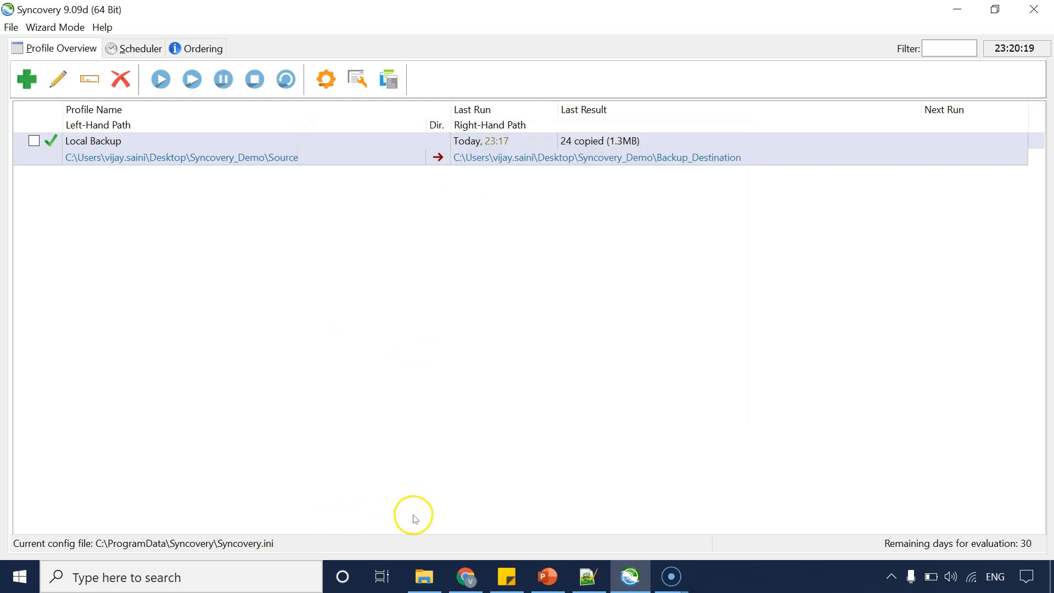
Compare the contents of the Backup_Destination and Source folders in File Explorer, including the Sample_Exclude.exclude file.
left_click(425, 576)
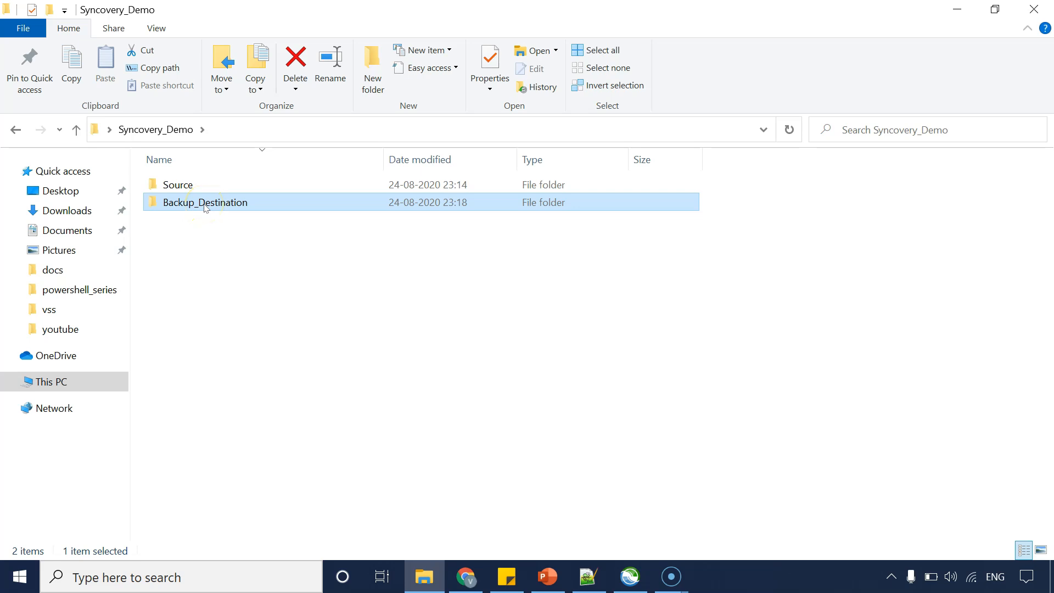
double_click(205, 207)
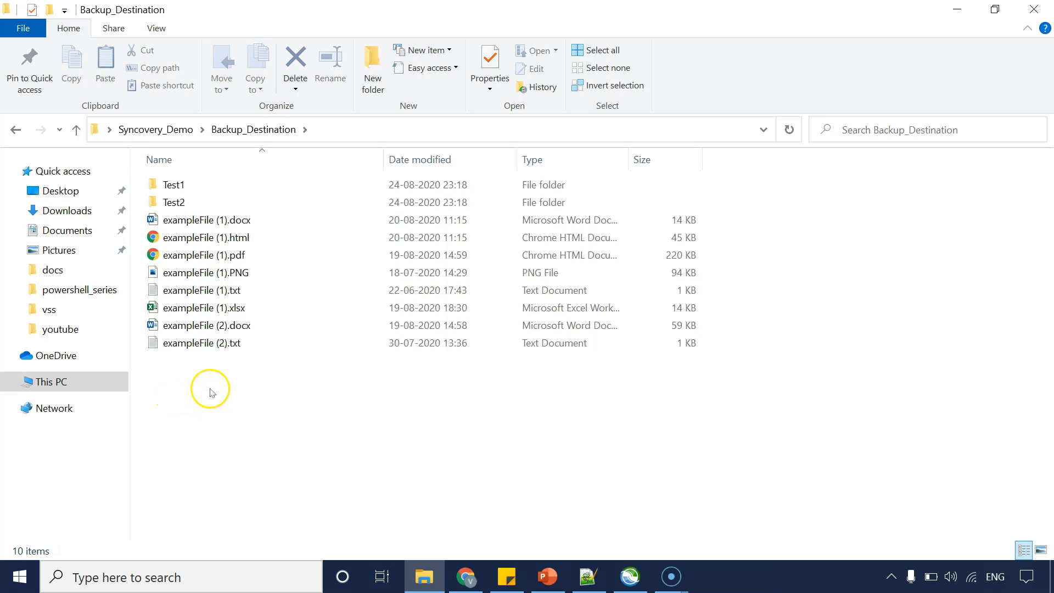
left_click_drag(211, 388, 306, 482)
left_click(16, 130)
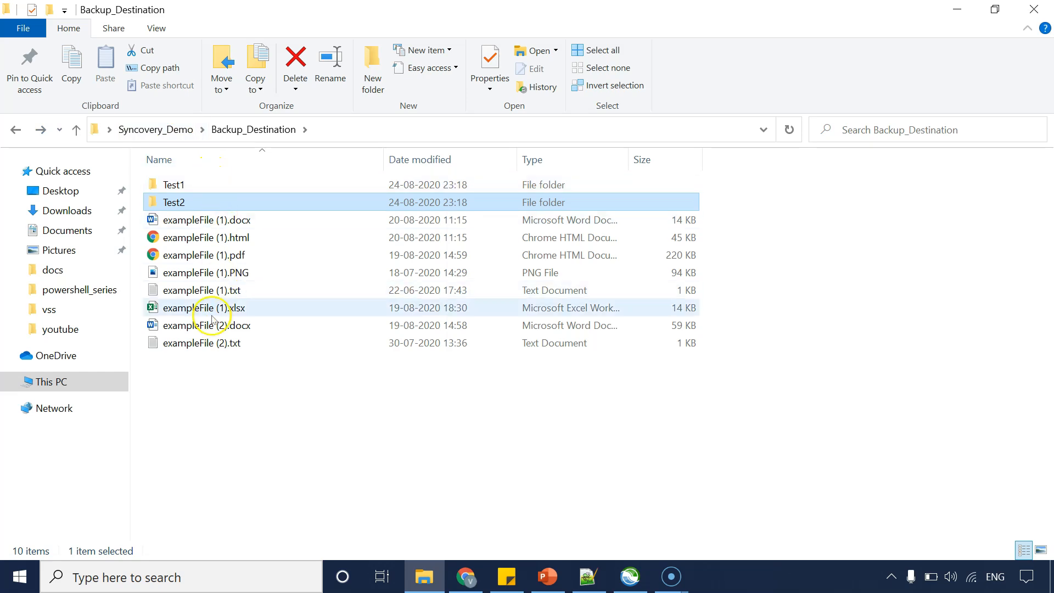
left_click_drag(210, 415, 215, 379)
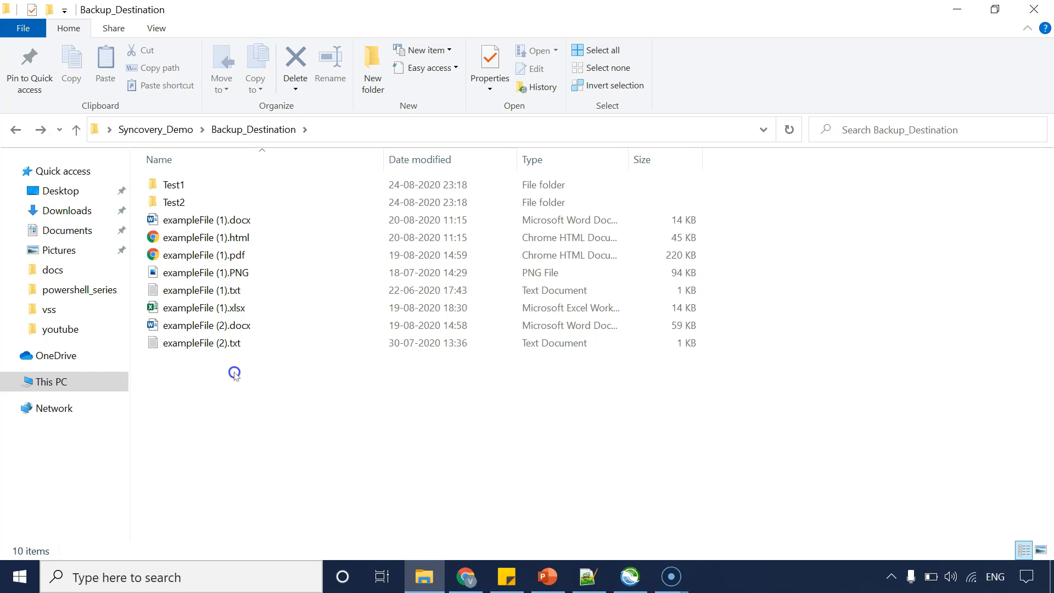
key("alt+Left")
double_click(198, 186)
left_click(287, 397)
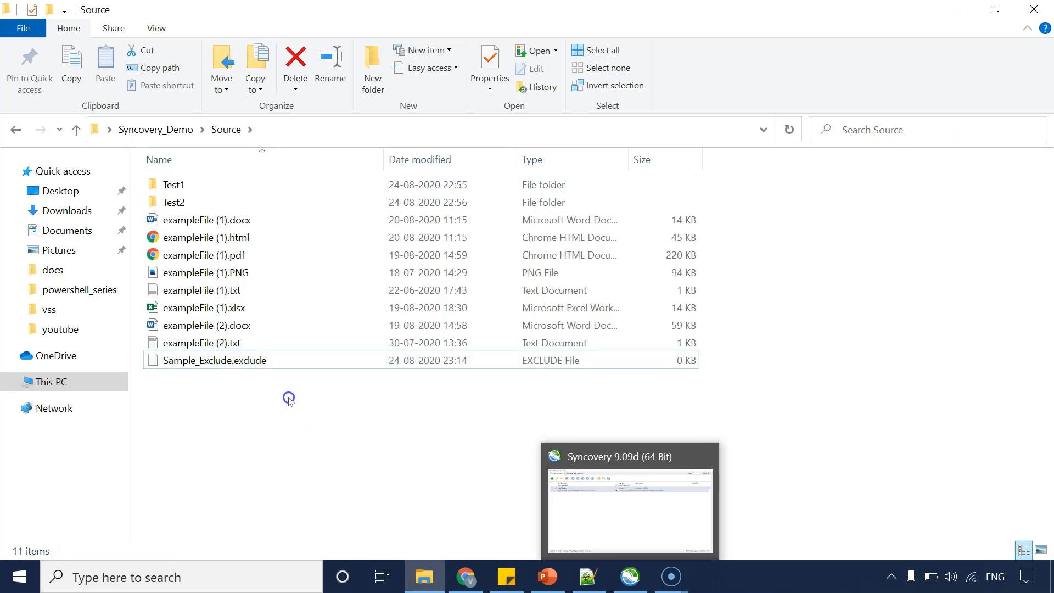
left_click(180, 366)
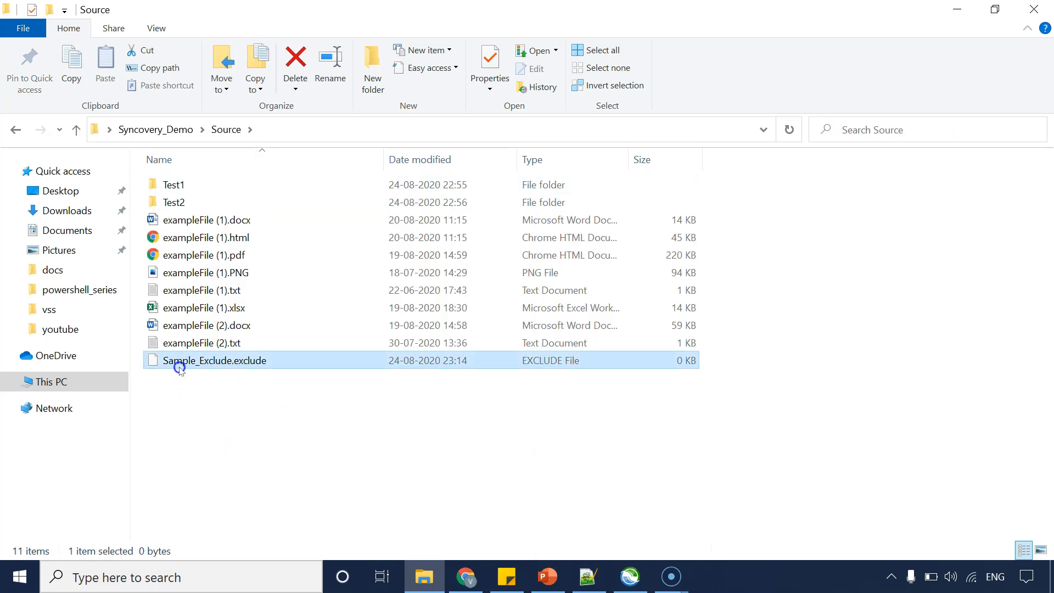
Review the profile's *.exclude exclusion mask in its settings and close them without changes.
left_click(630, 577)
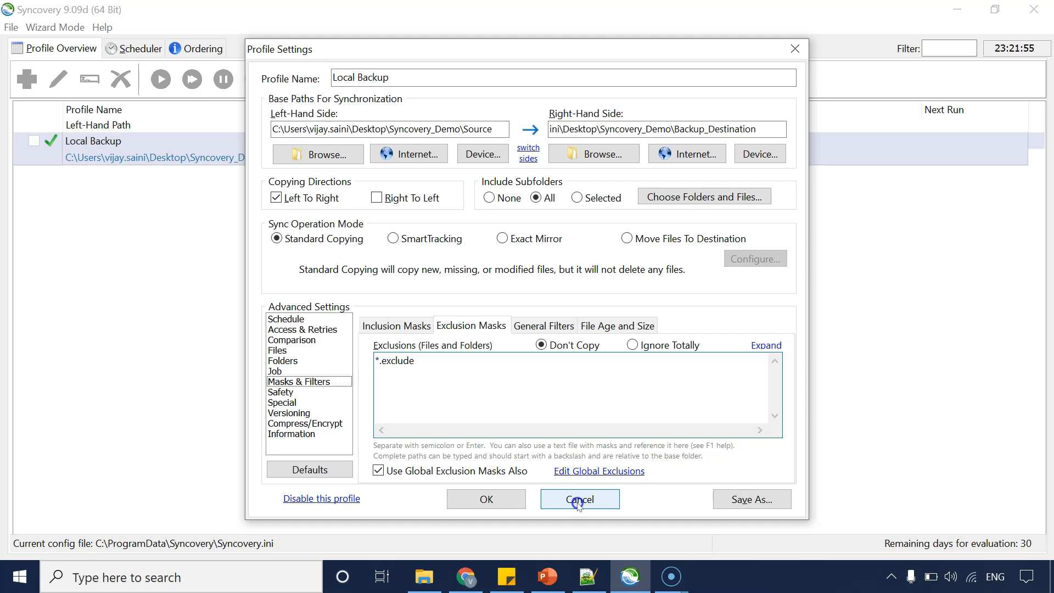
left_click(580, 498)
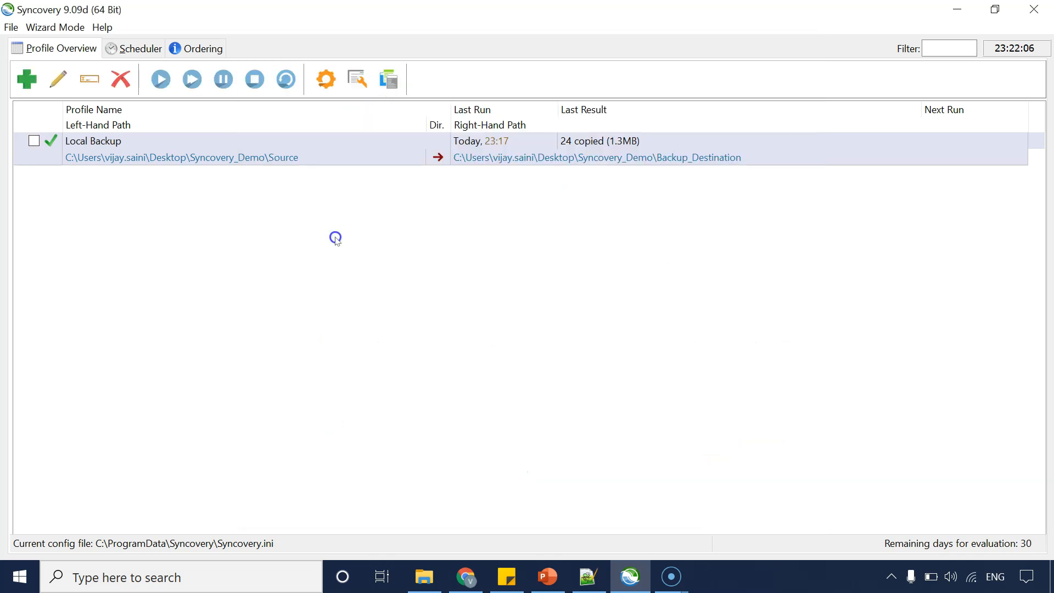
left_click(434, 580)
left_click(434, 580)
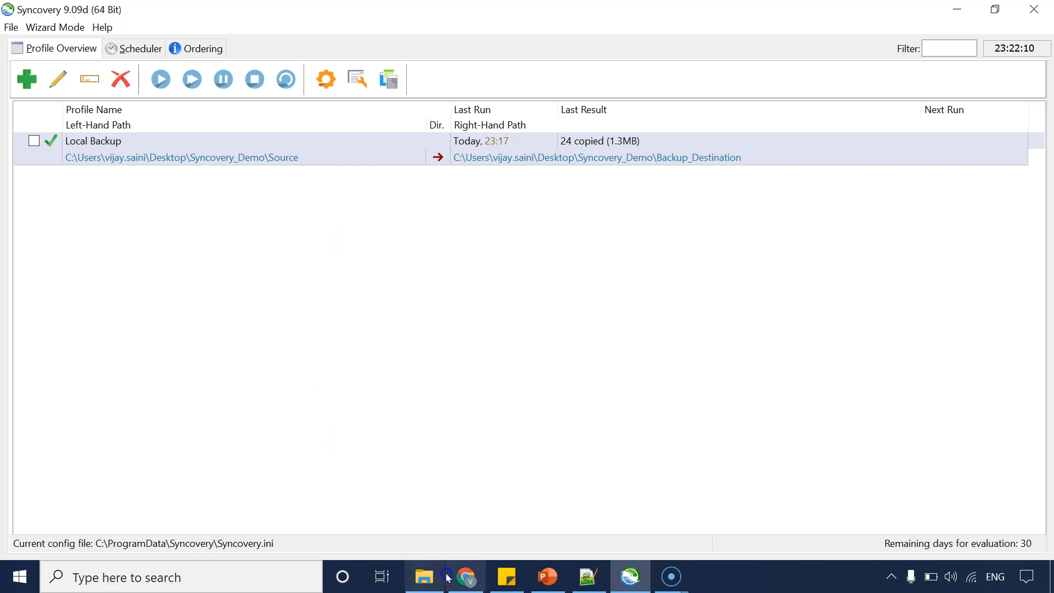
left_click(445, 577)
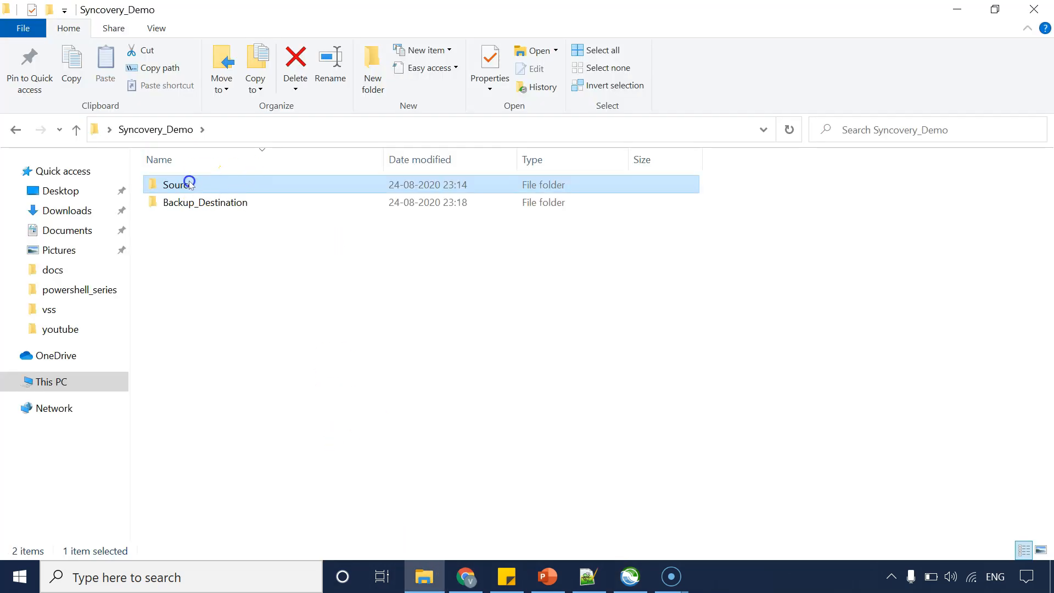
mouse_move(193, 186)
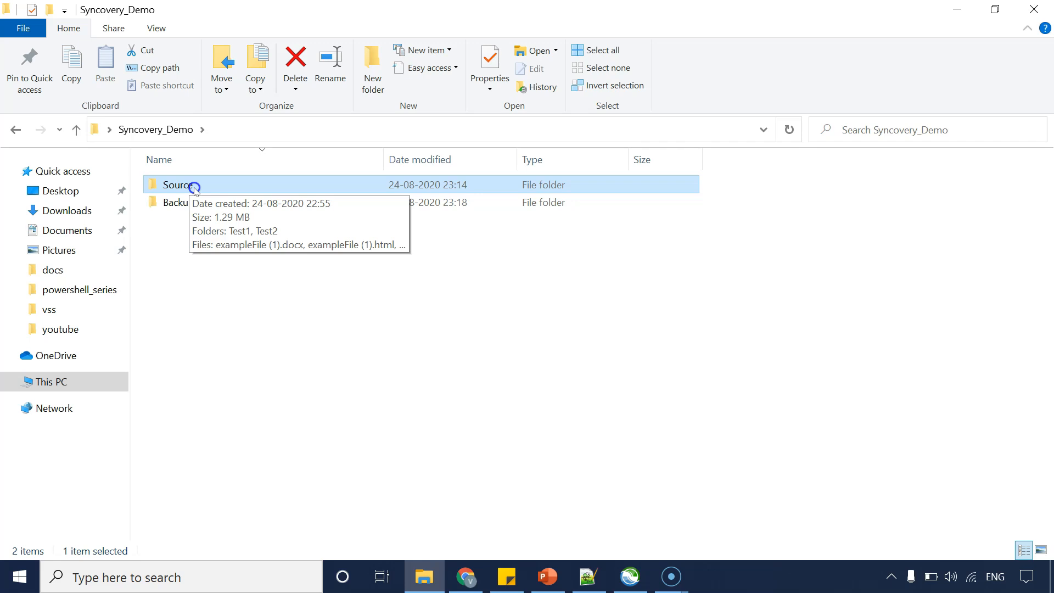
left_click(277, 296)
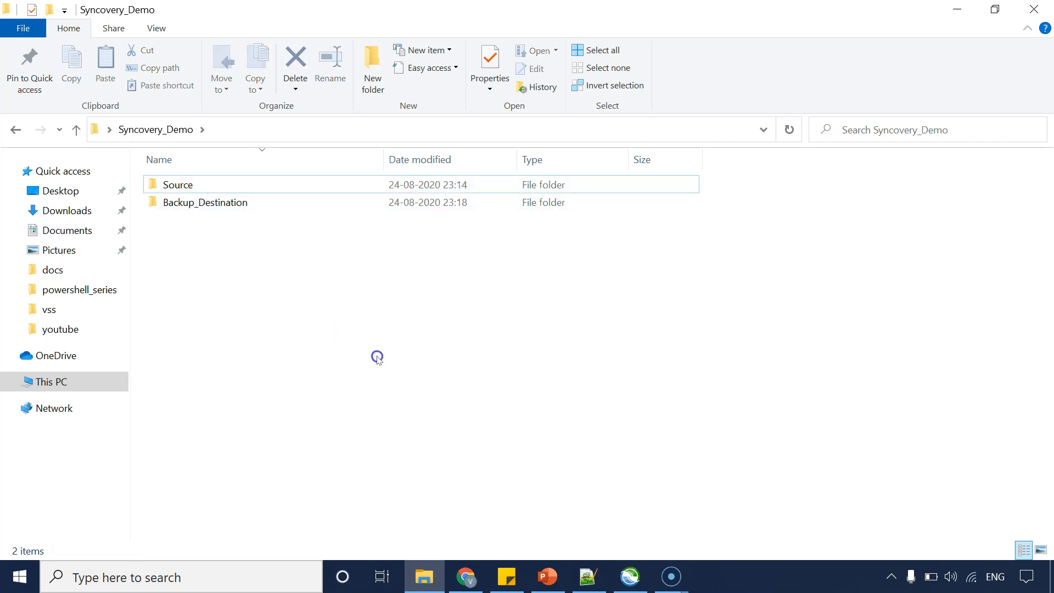
Open the Local Backup profile's settings and enable Schedule This Profile in the Schedule section.
left_click(632, 576)
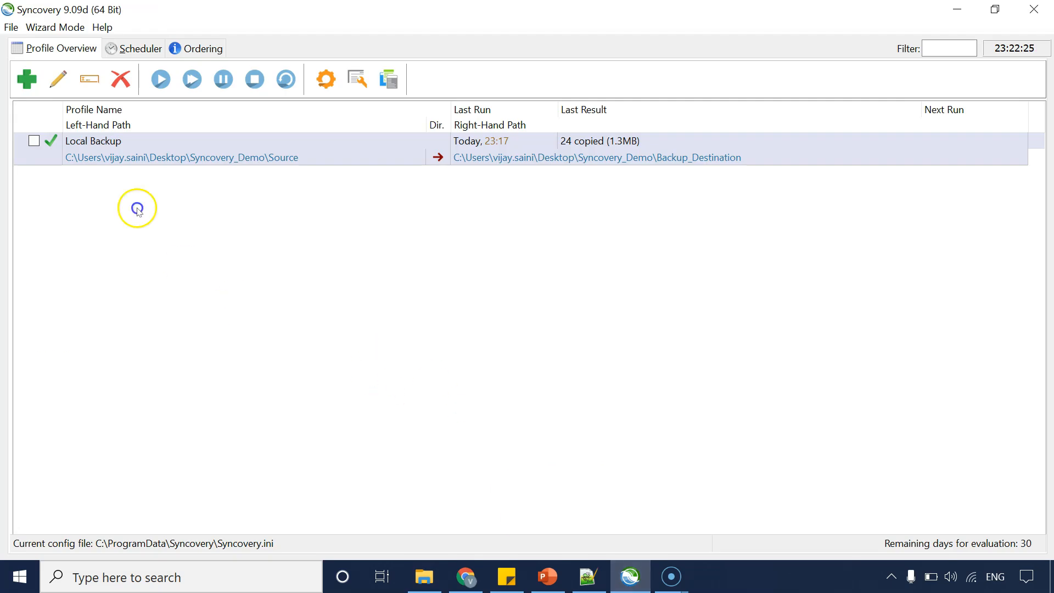
right_click(105, 158)
left_click(498, 294)
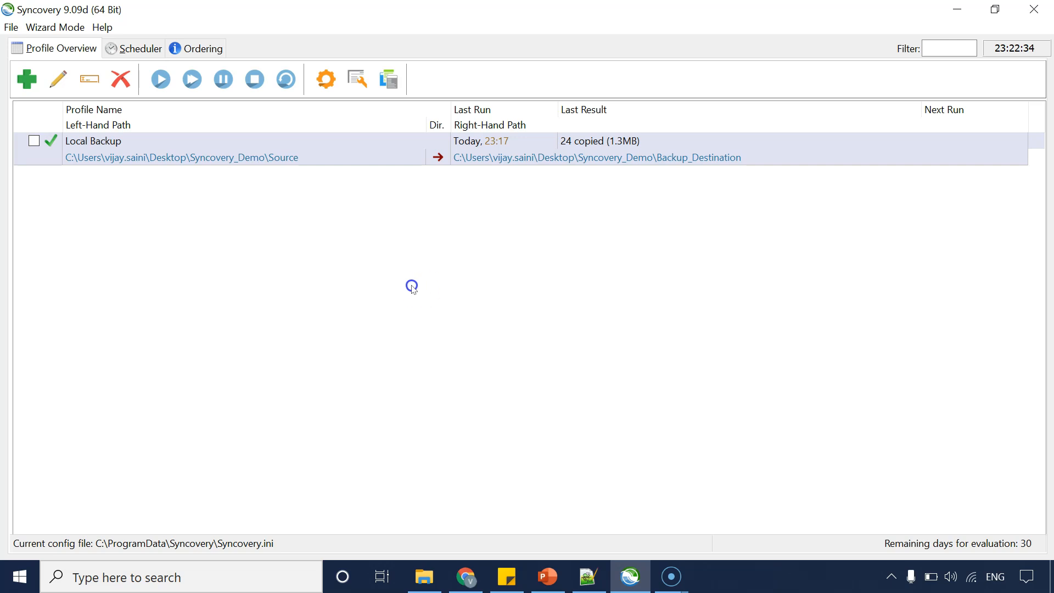
left_click(198, 173)
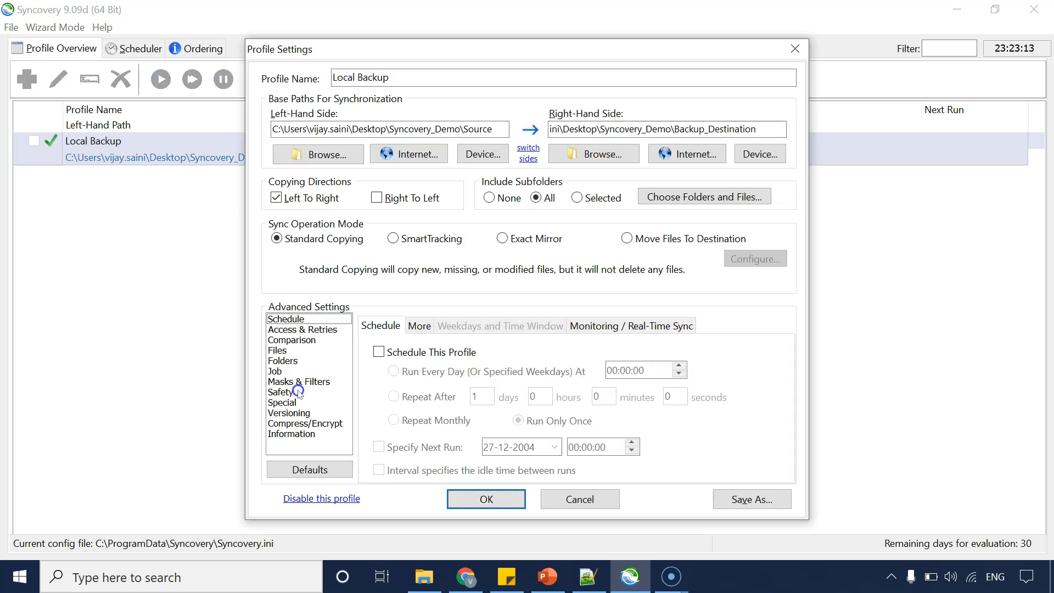
left_click(298, 319)
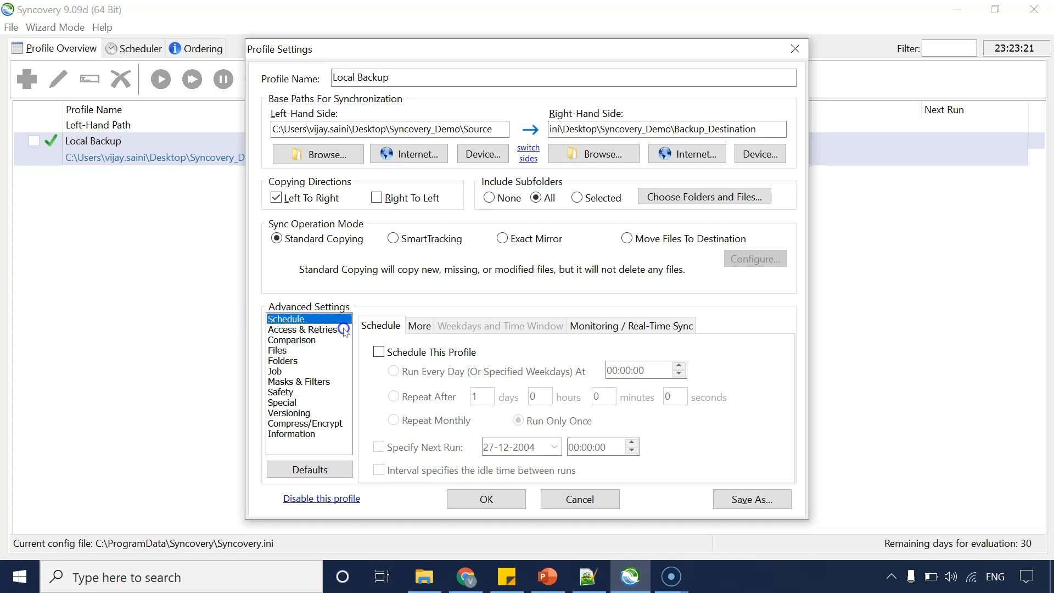
left_click(378, 352)
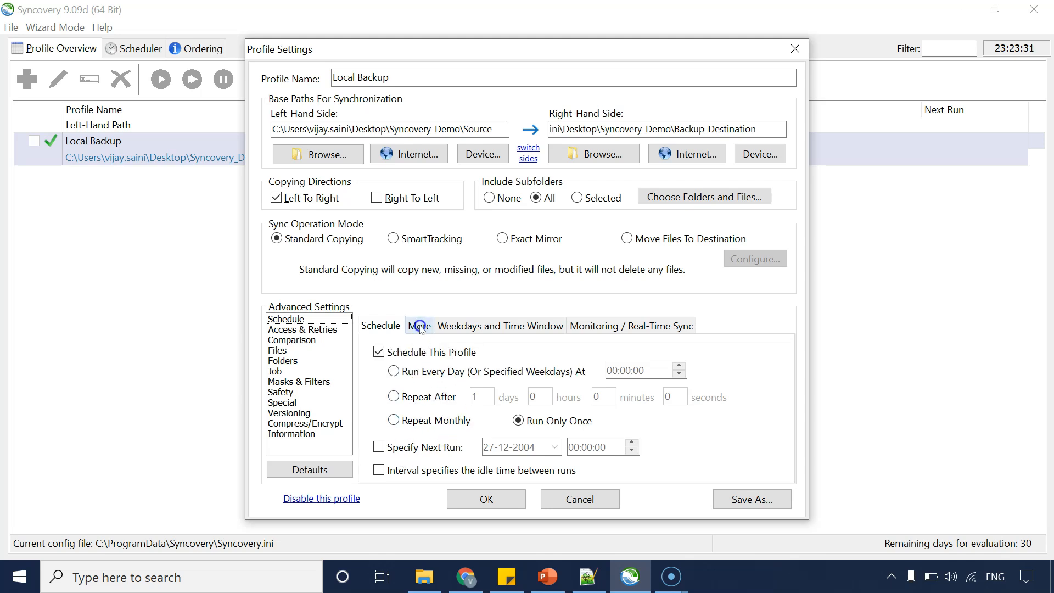
Limit the profile to Monday through Friday and to running only between 01:00:00 and 06:00:00.
left_click(447, 326)
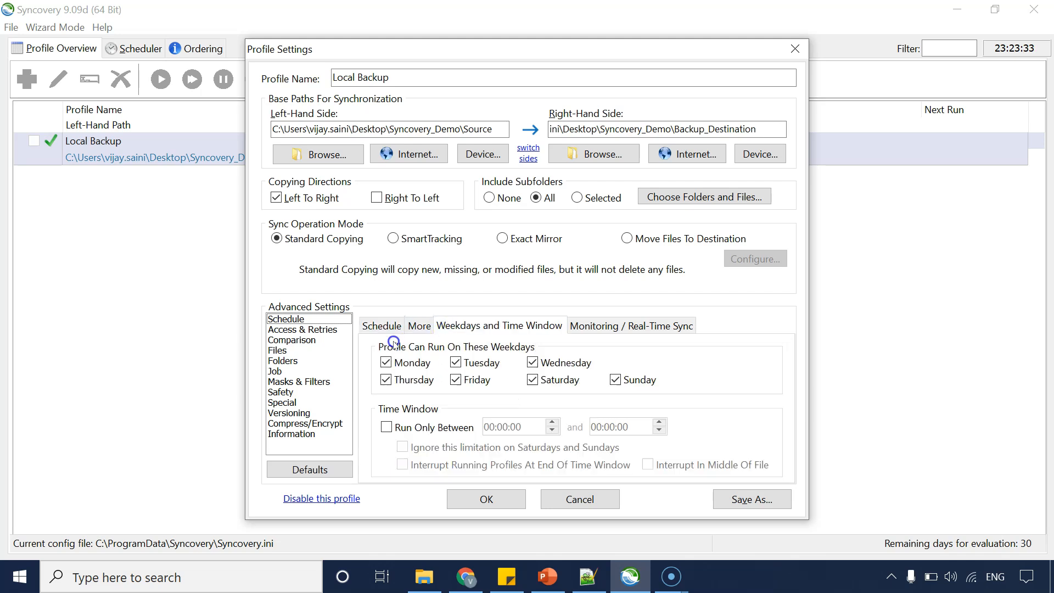
left_click(531, 379)
left_click(612, 380)
left_click(386, 427)
left_click(492, 427)
type("01")
left_click(592, 426)
type("06")
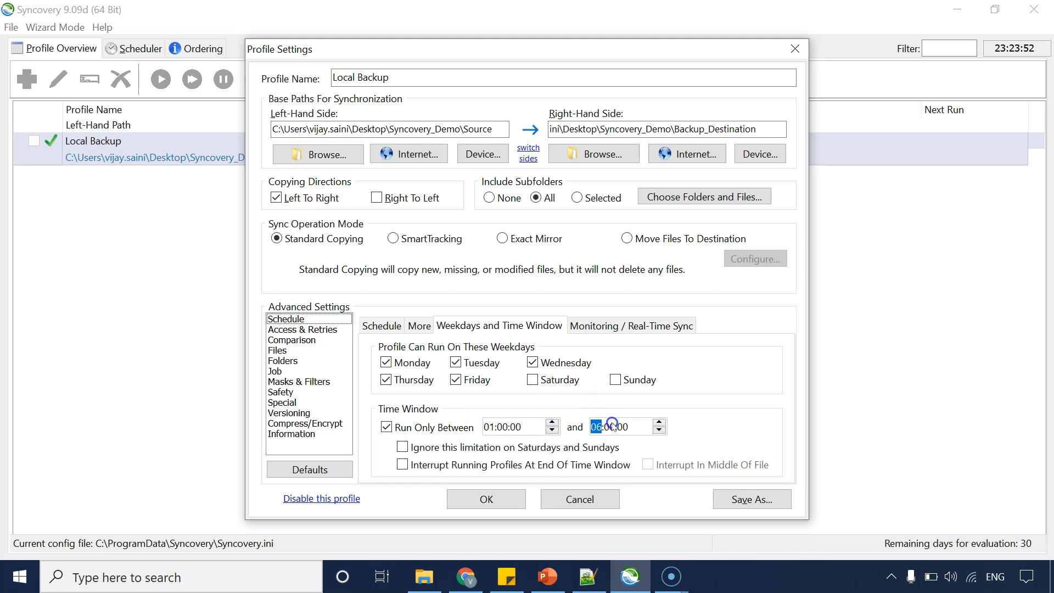
left_click(681, 435)
left_click(609, 431)
left_click(401, 447)
Save the profile settings and let the background scheduler start automatically at login.
left_click(419, 327)
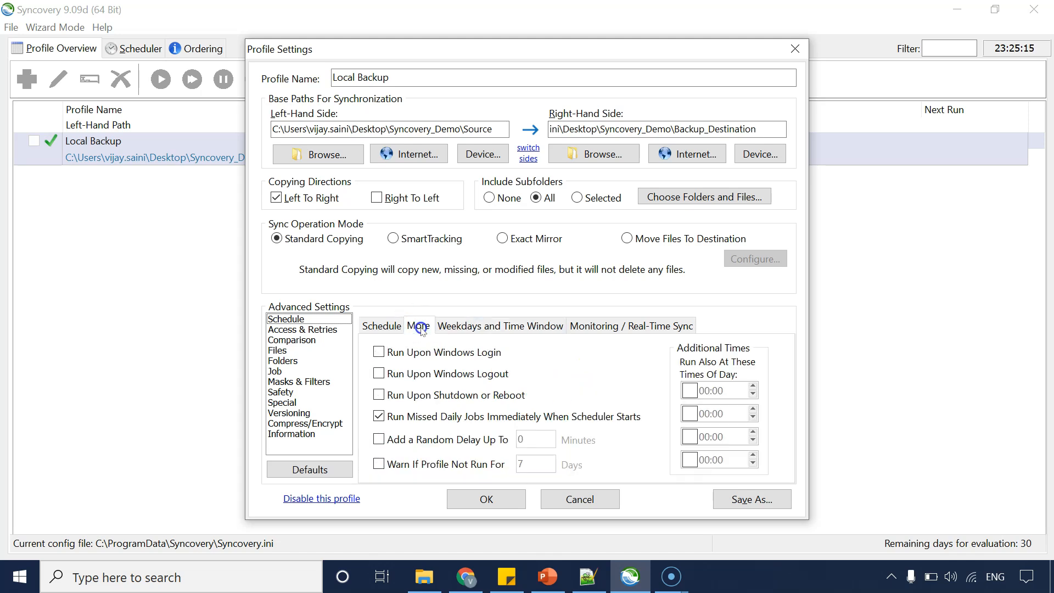
left_click(388, 326)
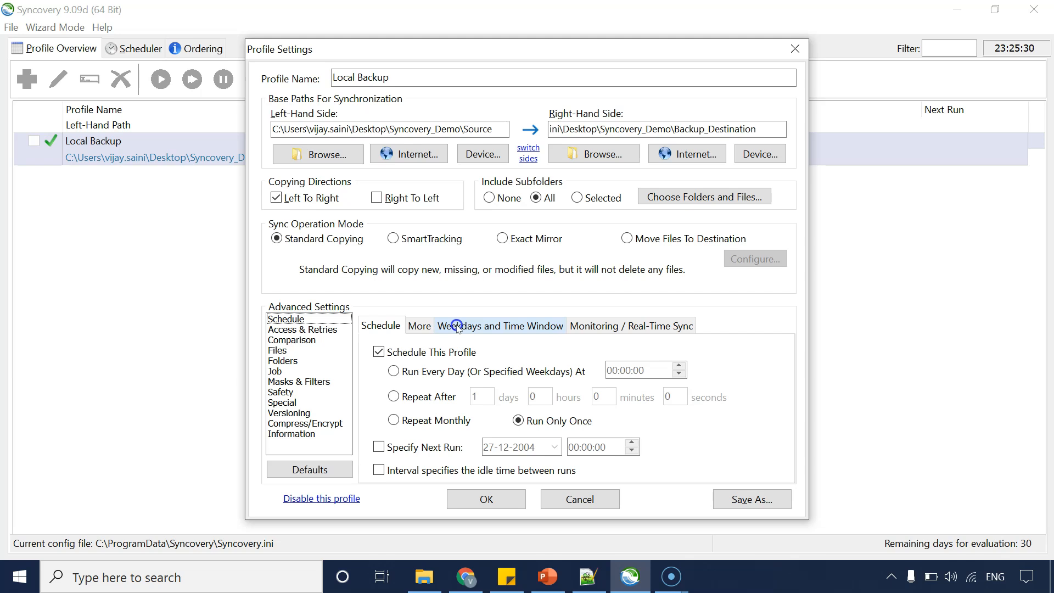
left_click(487, 497)
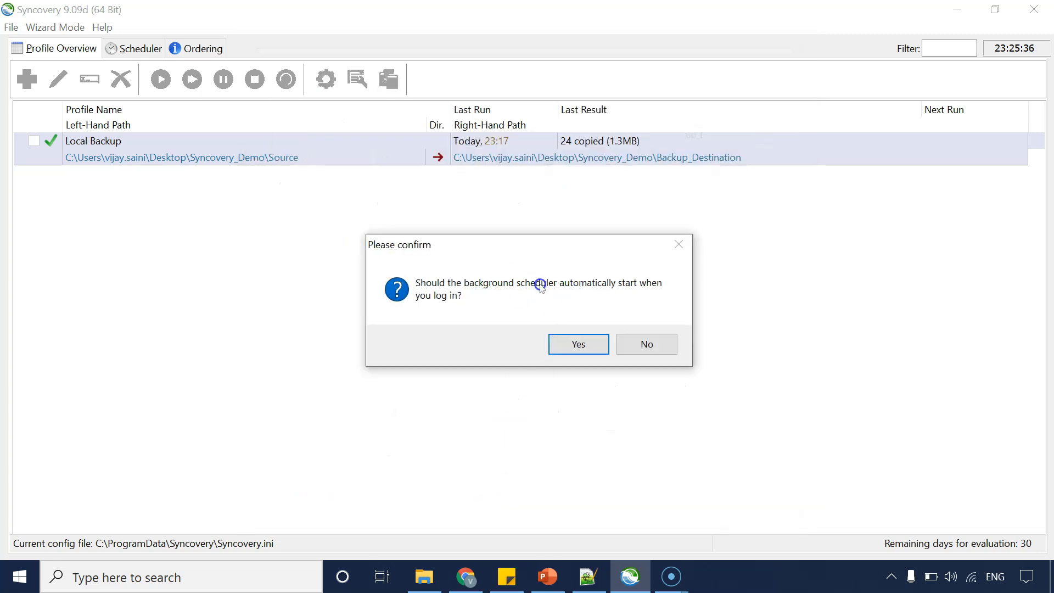
left_click(582, 344)
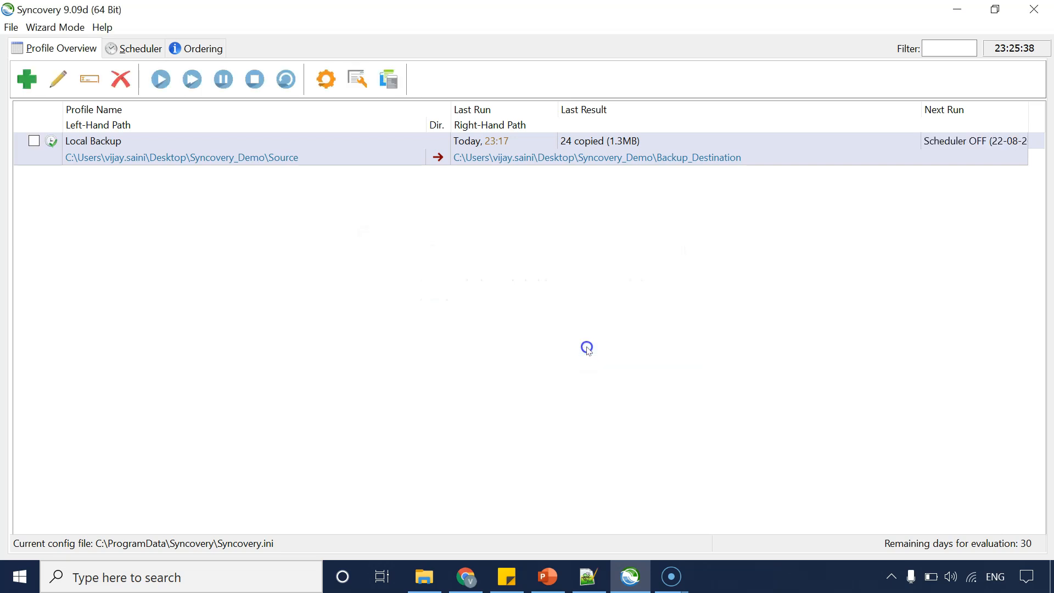
Start the background scheduler and return to the profile overview.
left_click(125, 53)
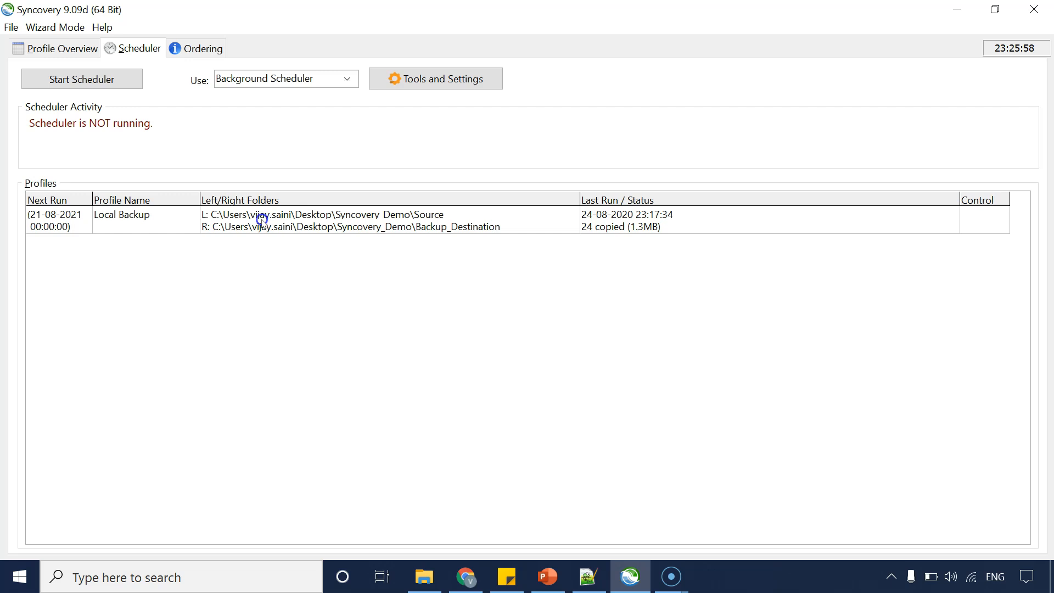
left_click(77, 81)
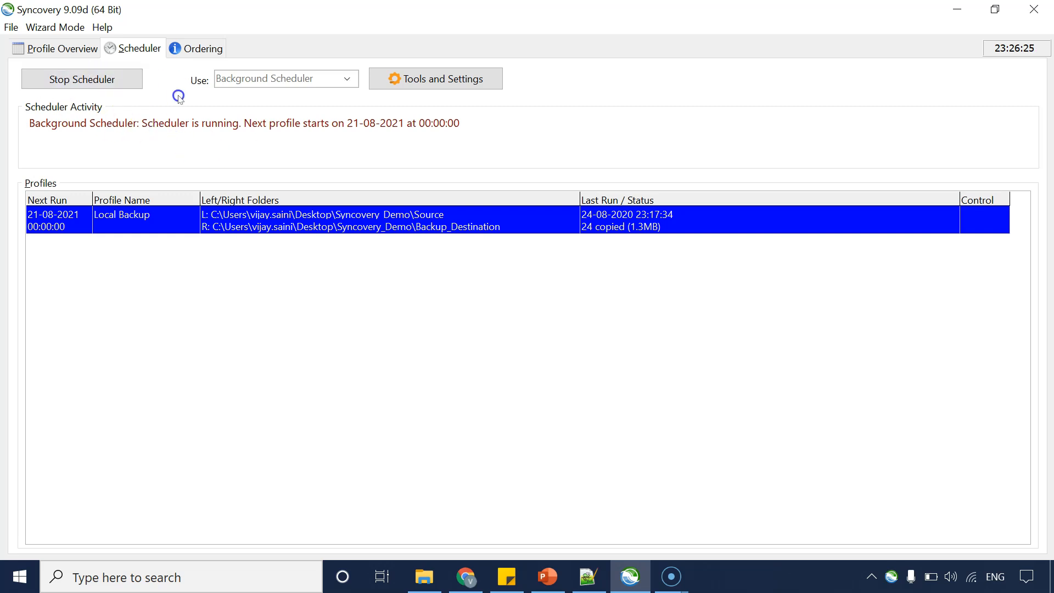
left_click(318, 240)
left_click(63, 49)
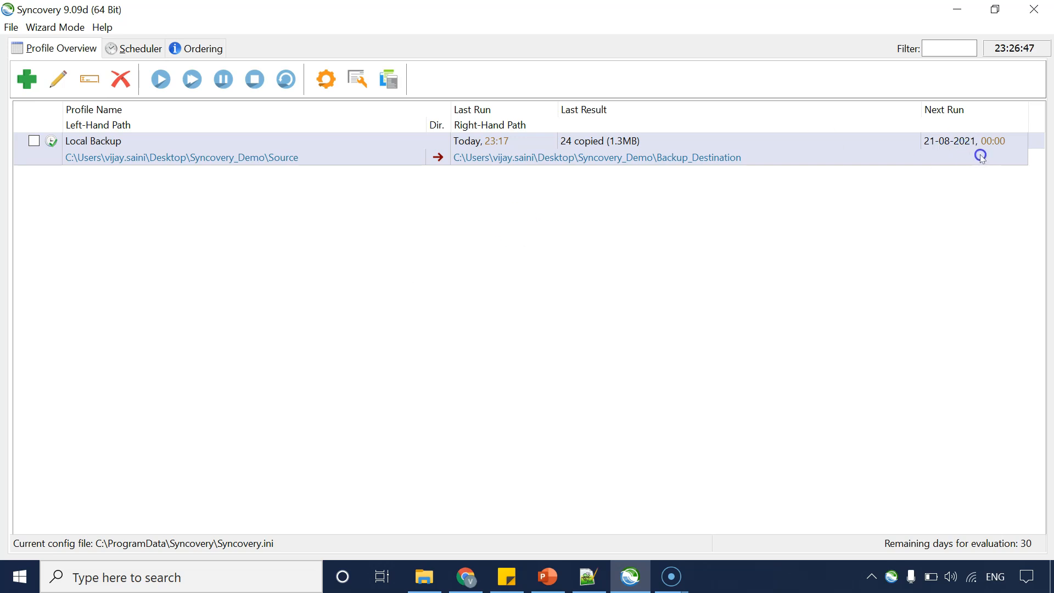
Browse the Source and Backup_Destination folders in File Explorer to compare their files.
left_click(1026, 128)
left_click(427, 585)
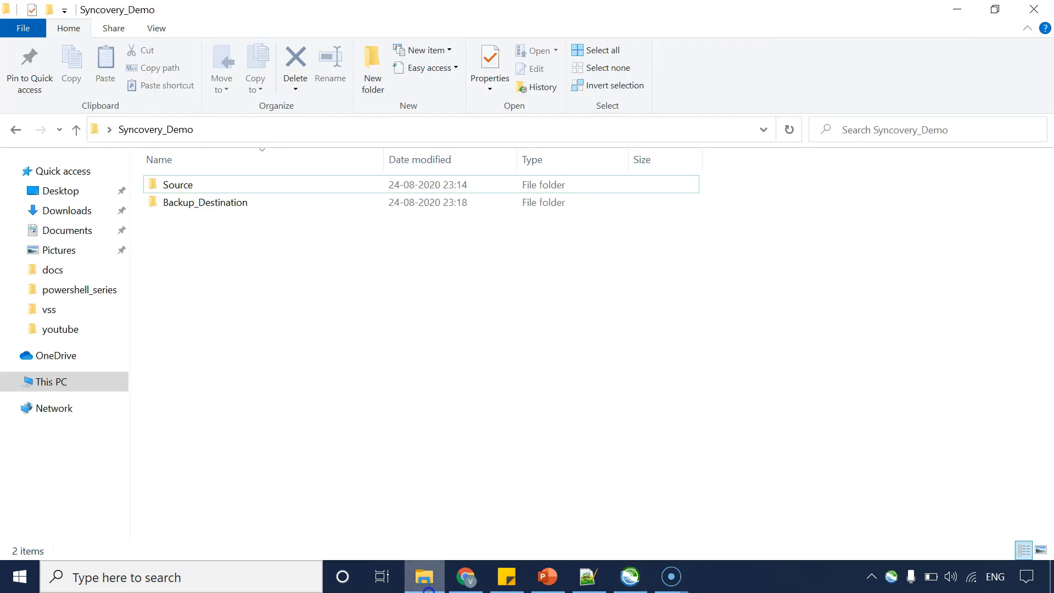
left_click(177, 187)
double_click(177, 185)
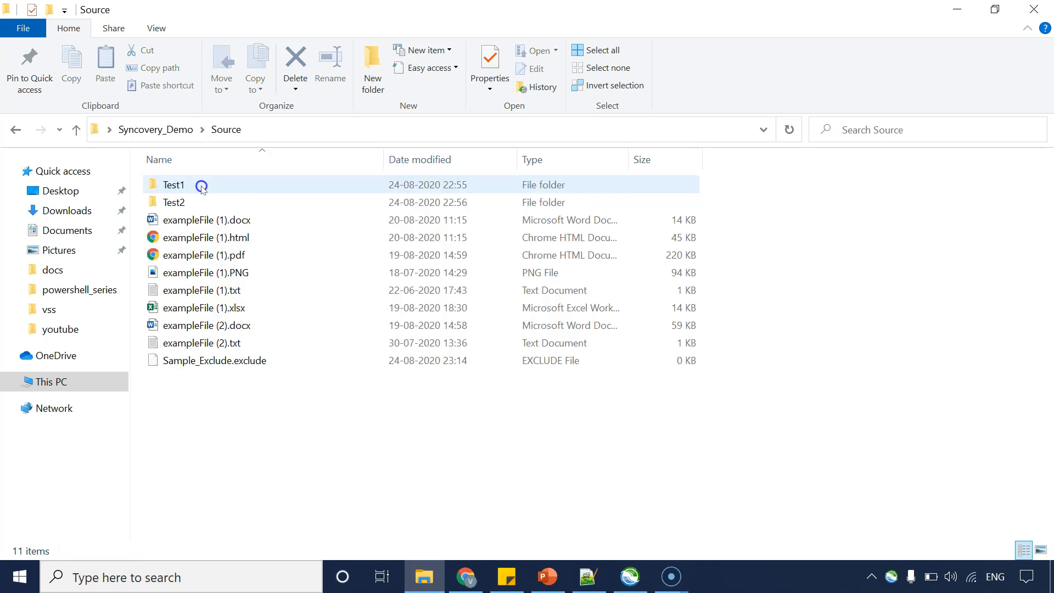
left_click_drag(238, 422, 200, 111)
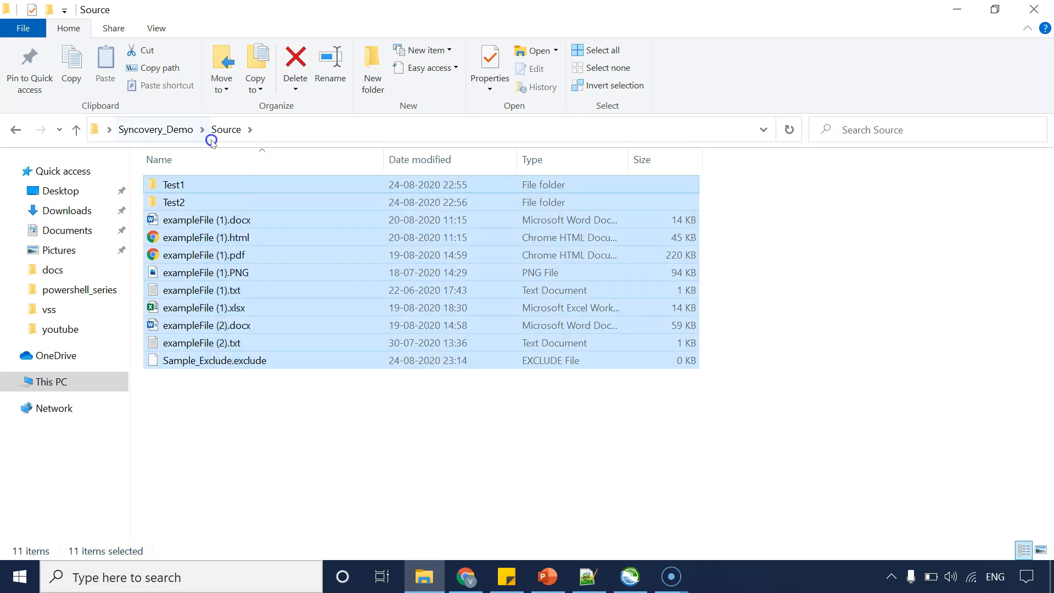
left_click(218, 360)
left_click(266, 435)
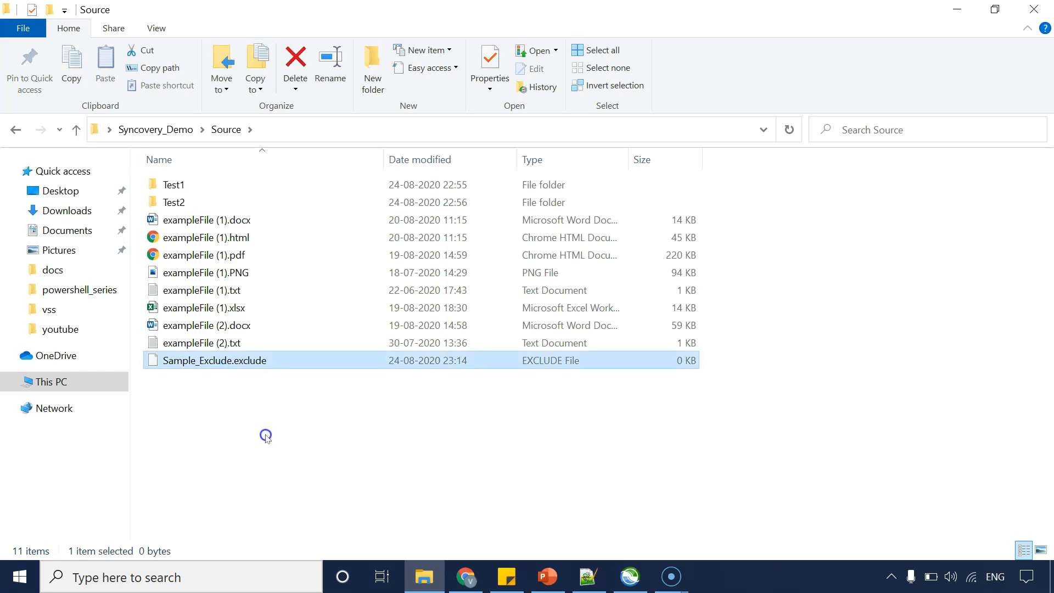
left_click(157, 132)
double_click(199, 202)
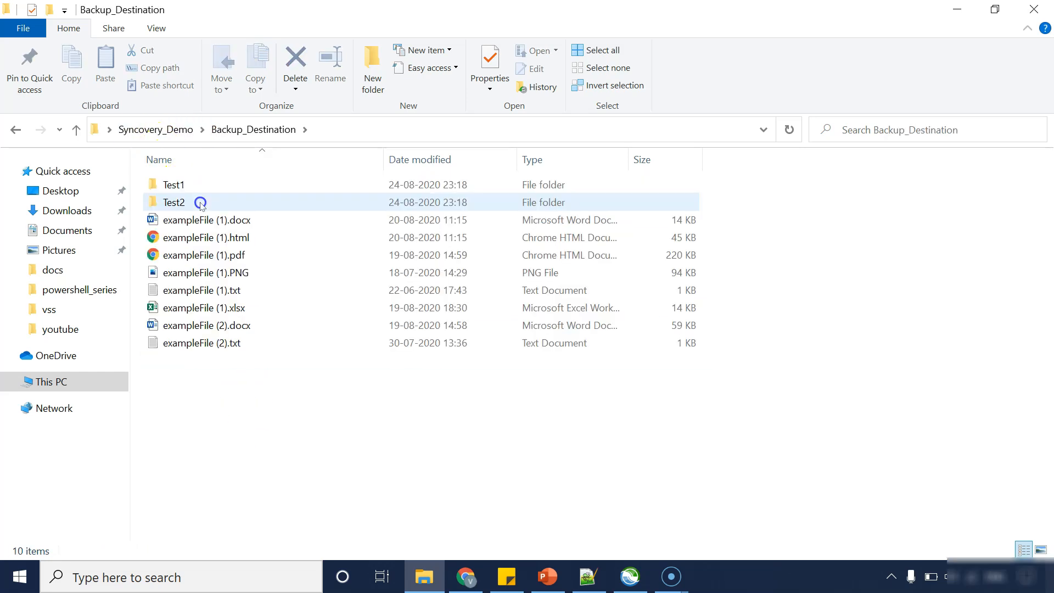
left_click(169, 130)
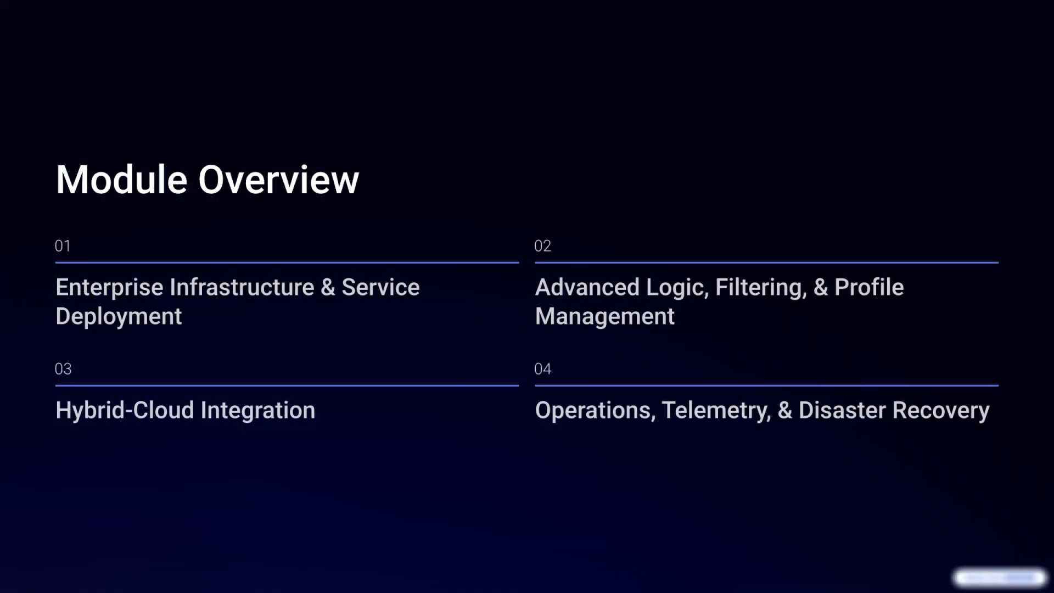
left_click(130, 350)
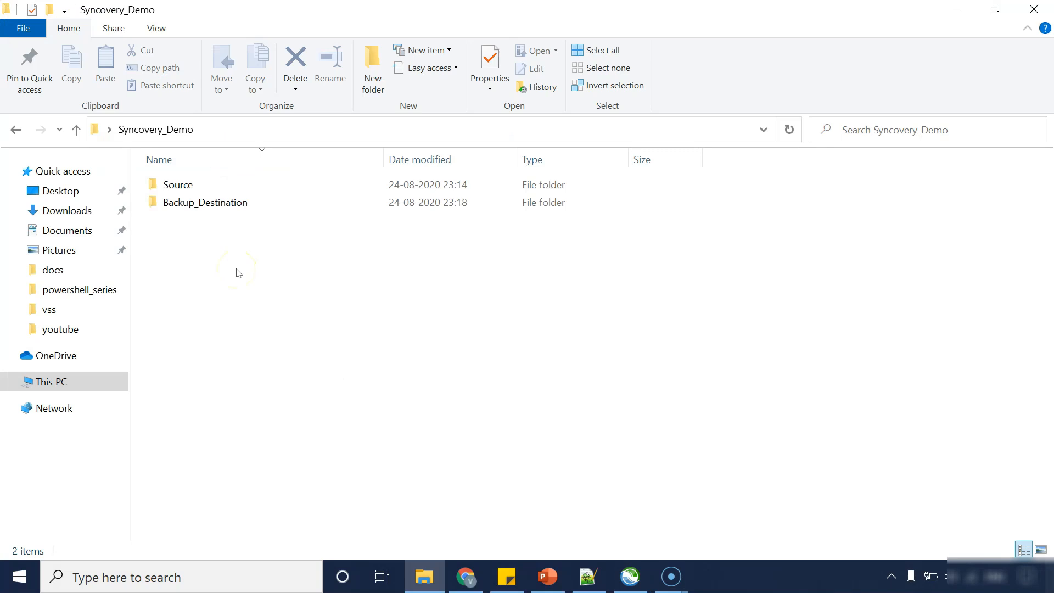
left_click(191, 188)
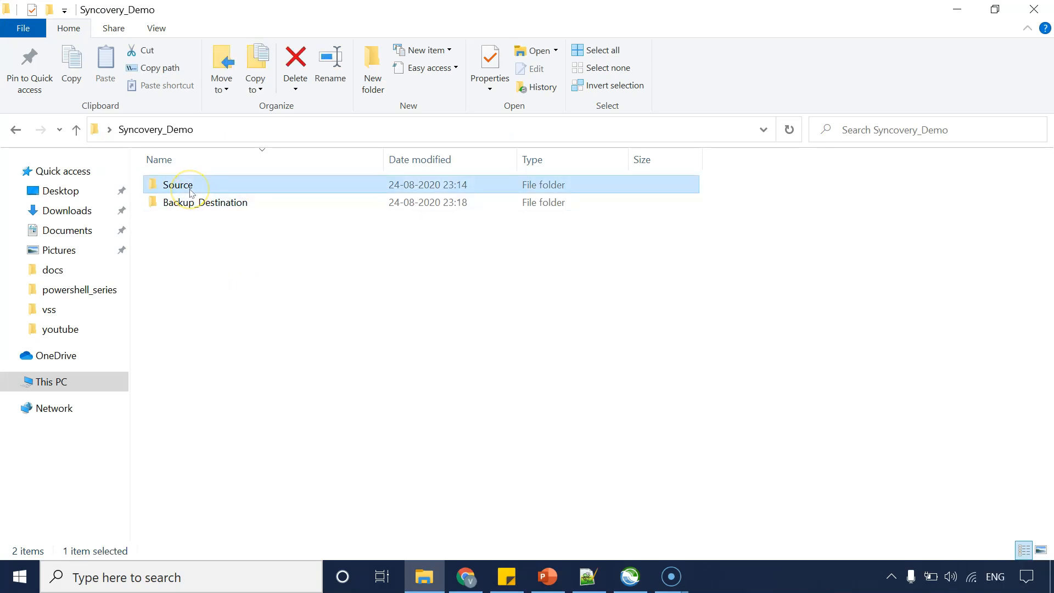
left_click(198, 205)
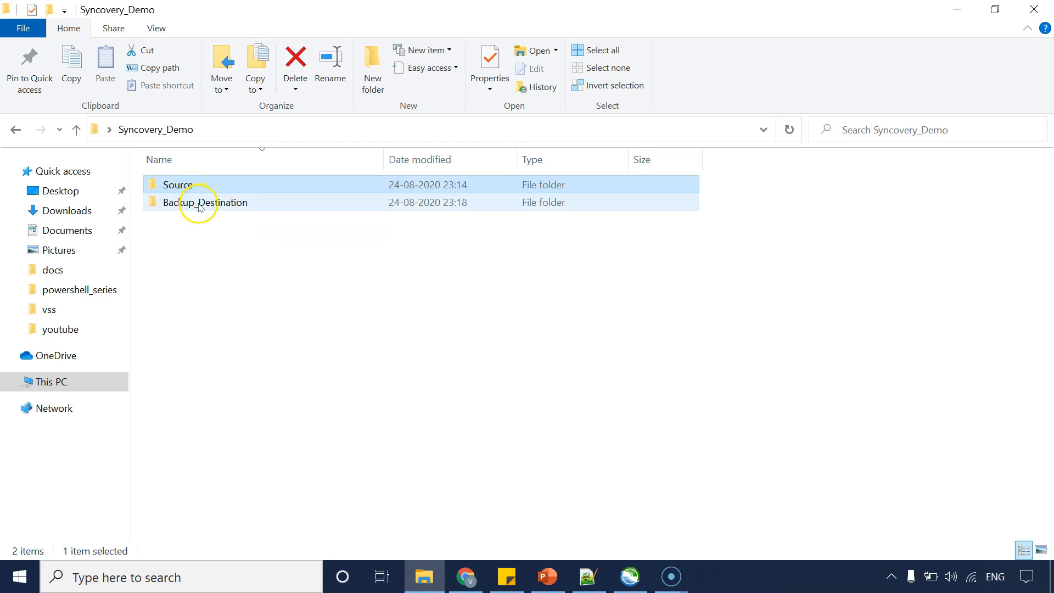
left_click(431, 576)
left_click(426, 575)
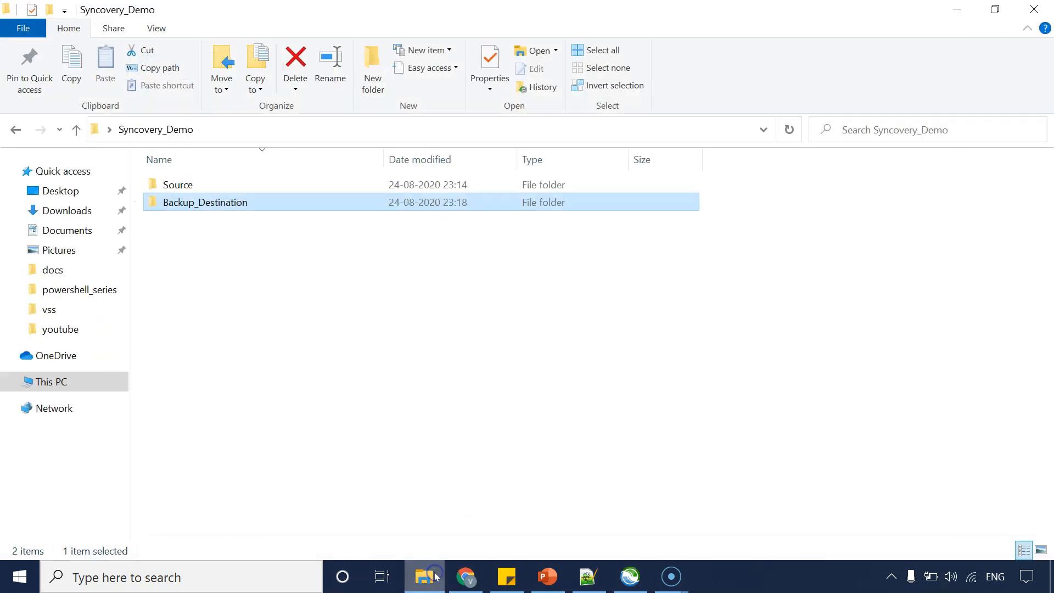
left_click(203, 203)
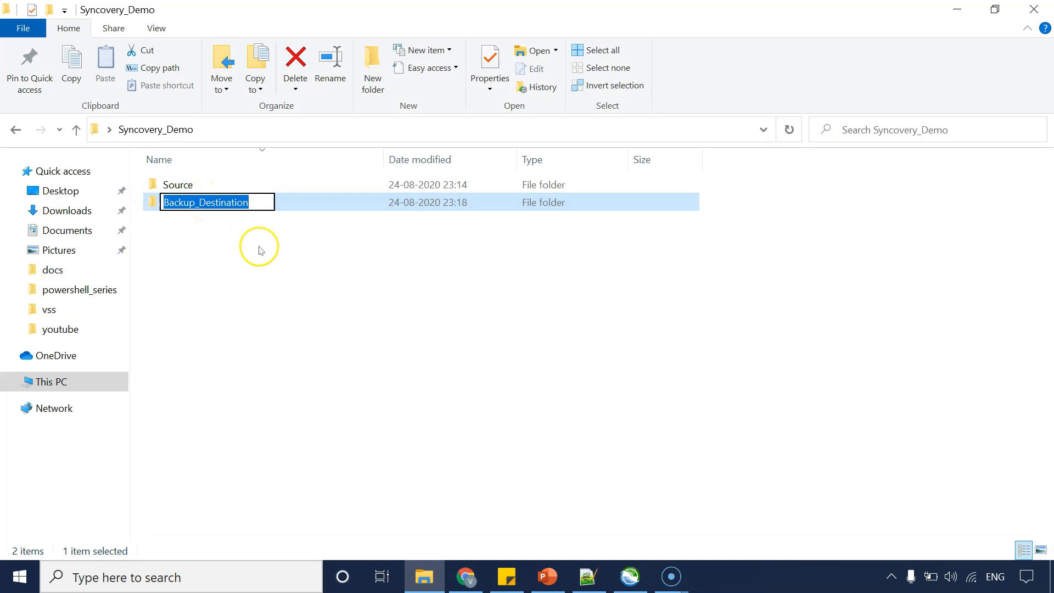
left_click(255, 243)
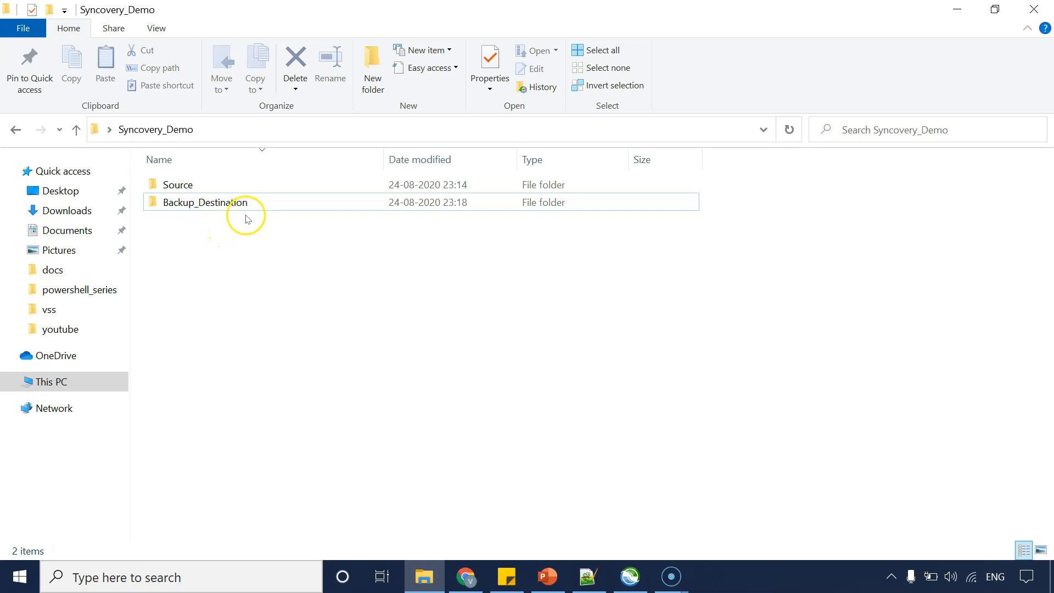
left_click(214, 208)
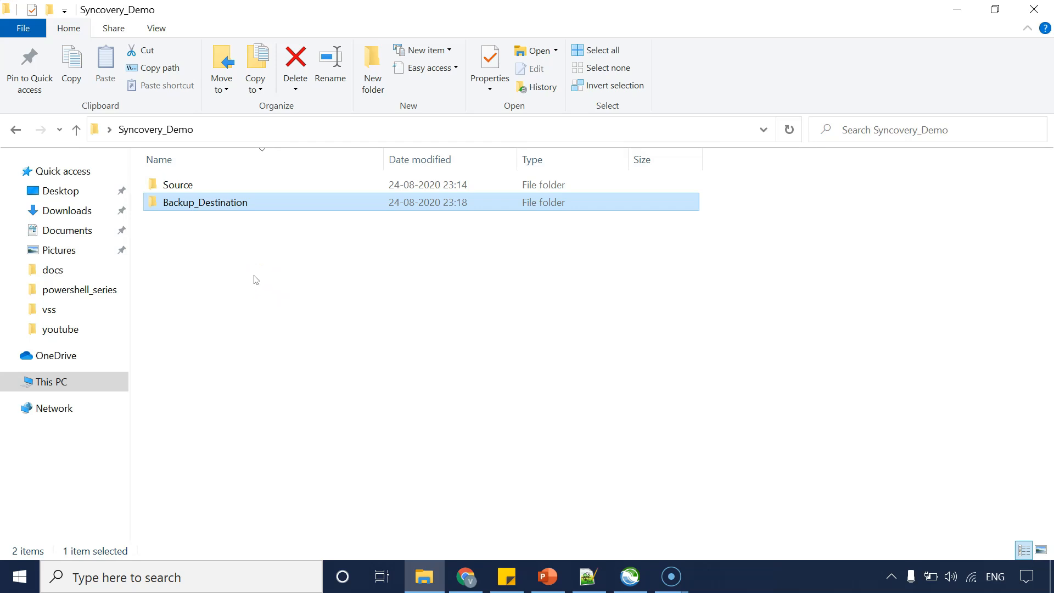
left_click(247, 341)
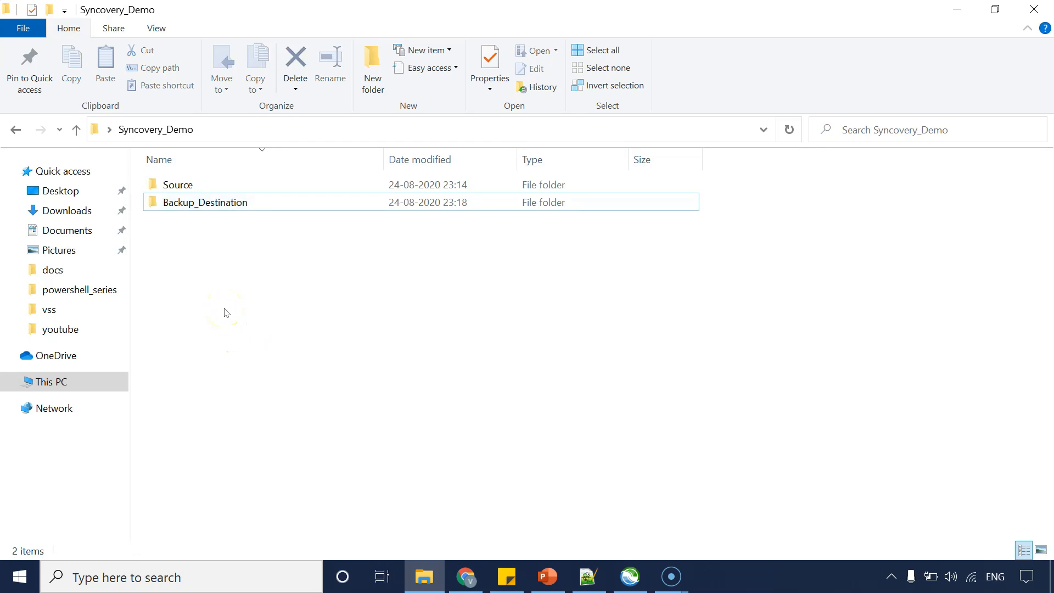
left_click(213, 205)
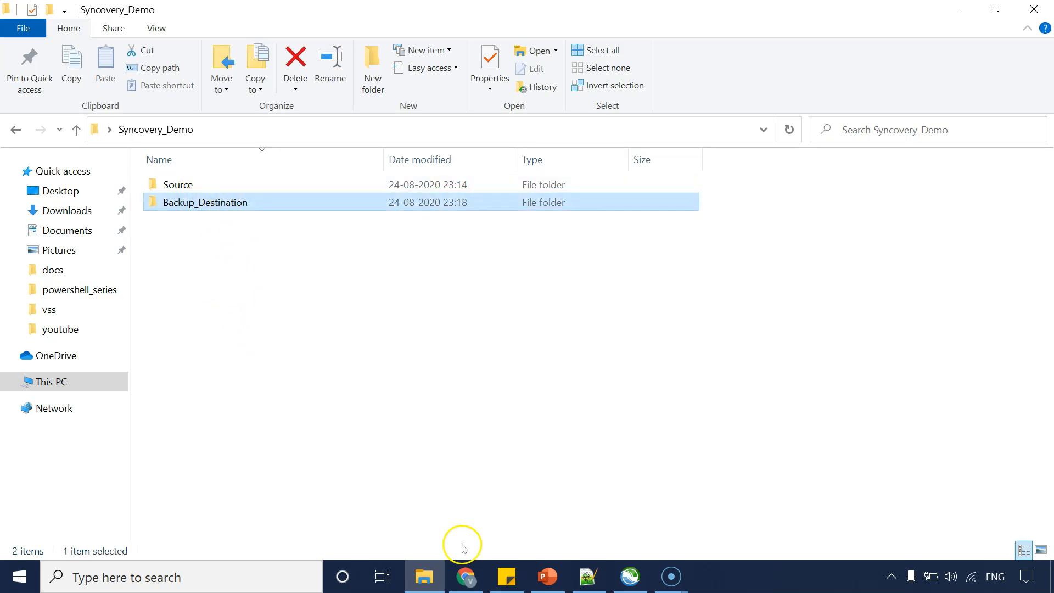
Try to change the Local Backup profile's right-hand path to the \\localhost\C$ share form of Backup_Destination, then cancel the profile settings.
left_click(637, 573)
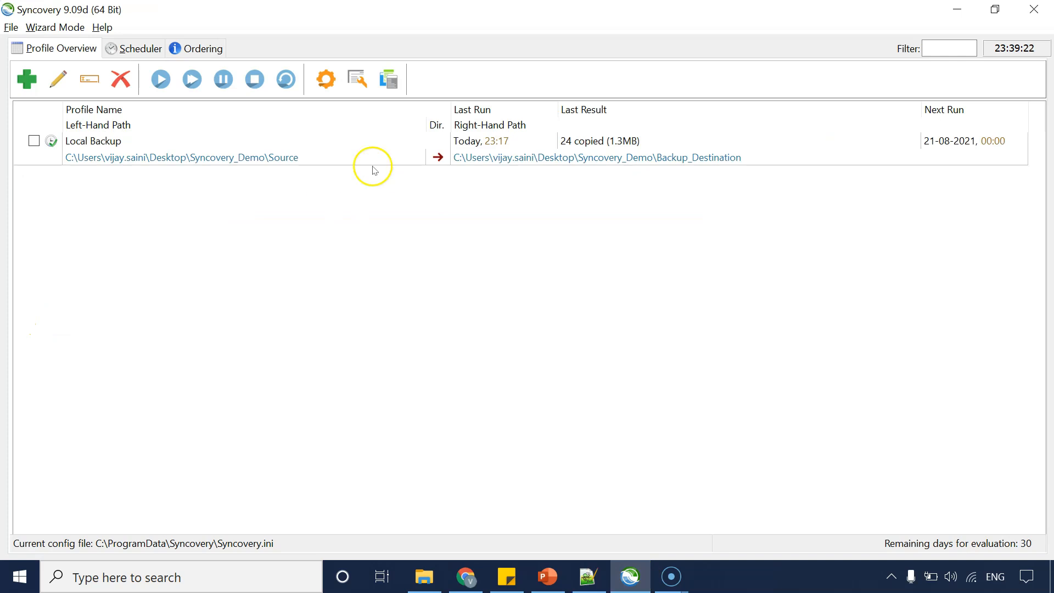
double_click(241, 157)
double_click(600, 128)
left_click_drag(696, 129, 602, 133)
left_click(602, 132)
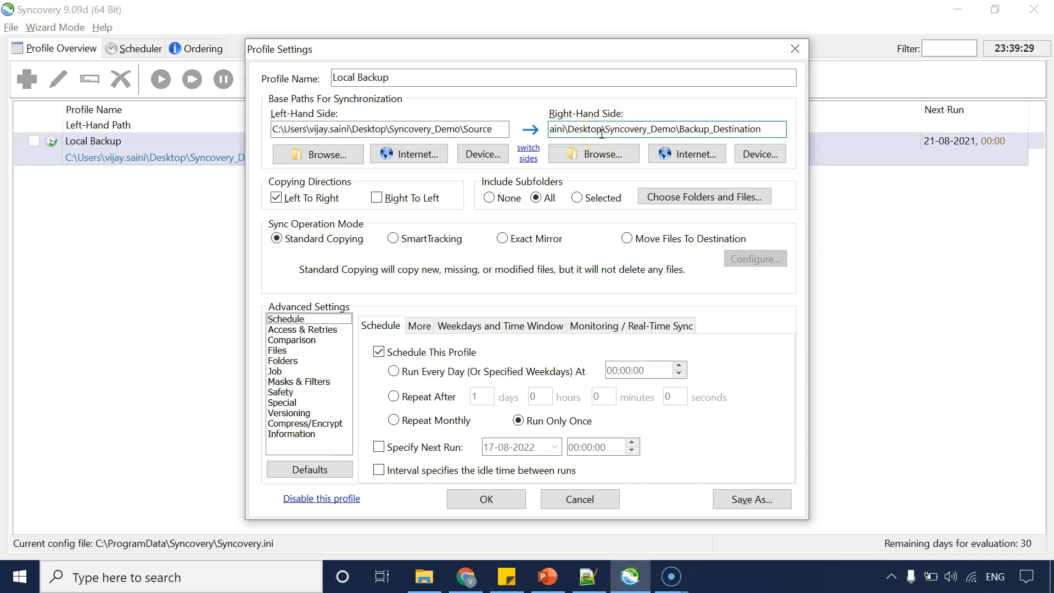
key("Home")
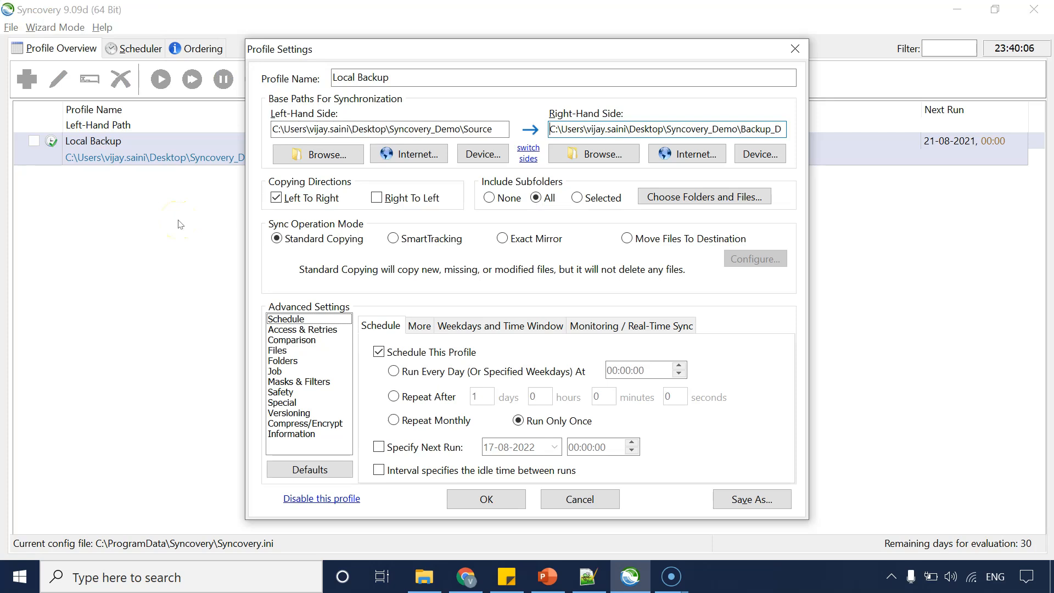
type("\\loc")
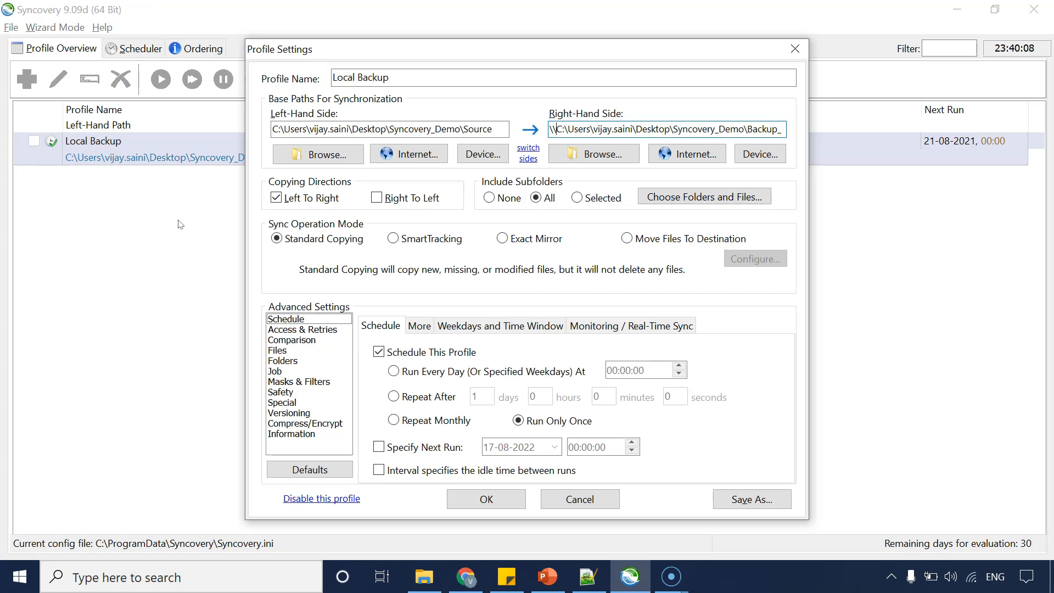
type("alhost\\C$")
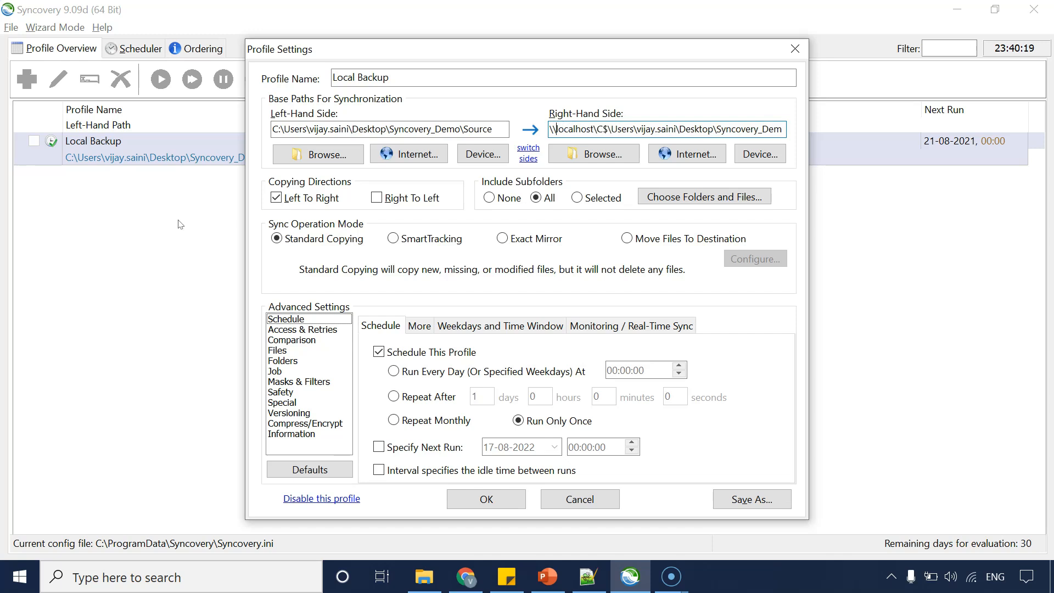
key("ctrl+Right")
key("End")
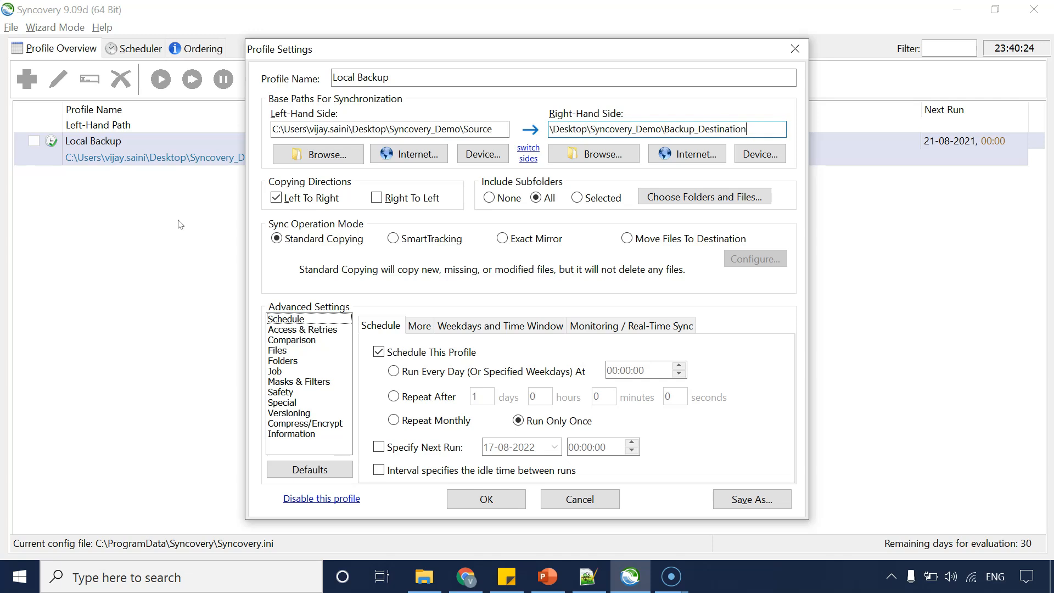
key("Home")
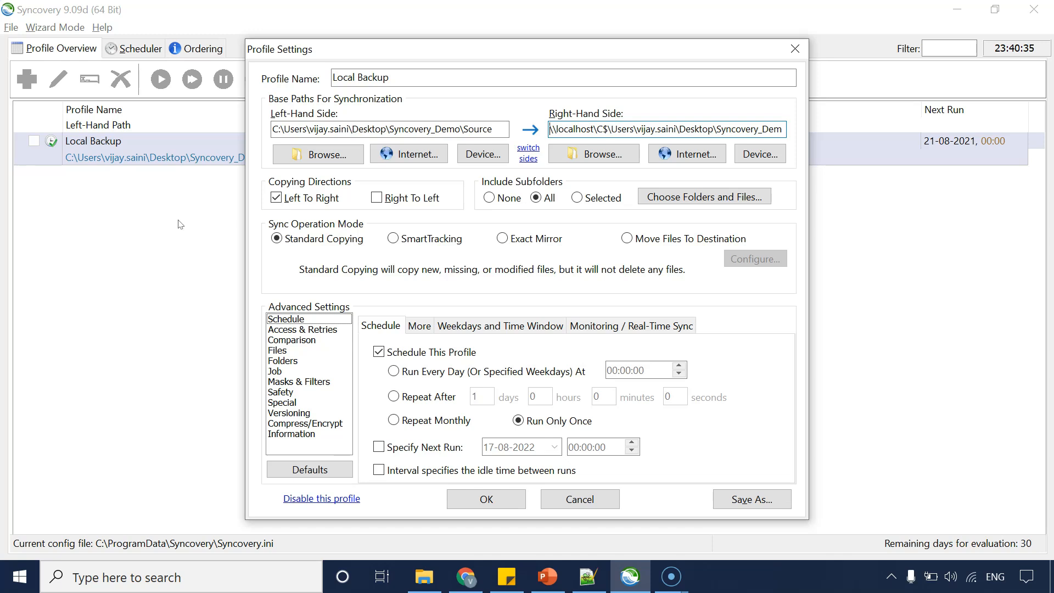
key("shift+End")
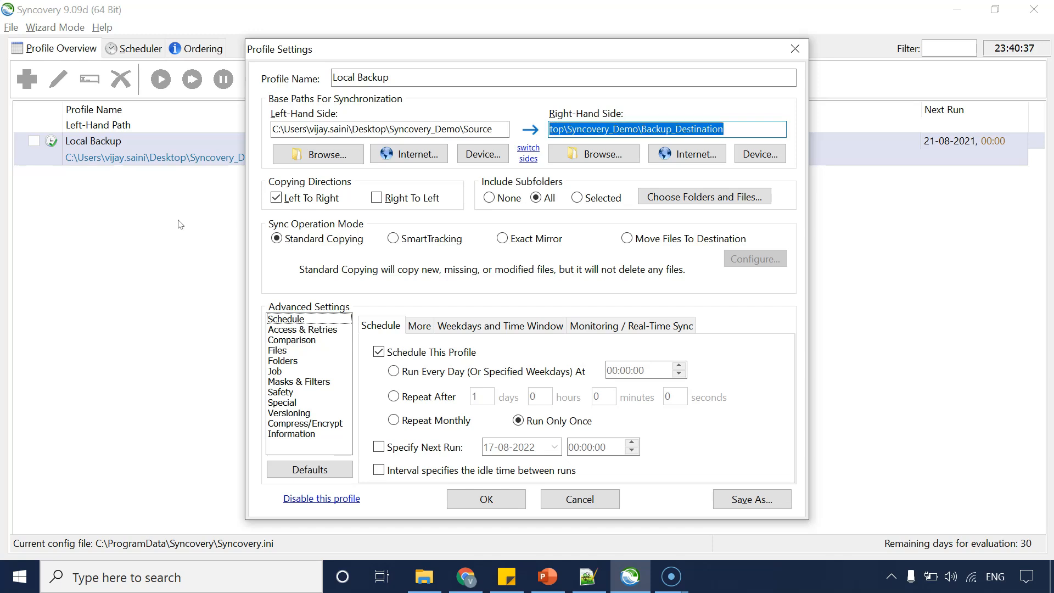
key("shift+Home")
key("Right")
key("Right")
key("Right")
key("Right")
key("Right")
key("Right")
key("Right")
key("Right")
key("Right")
key("Right")
key("Right")
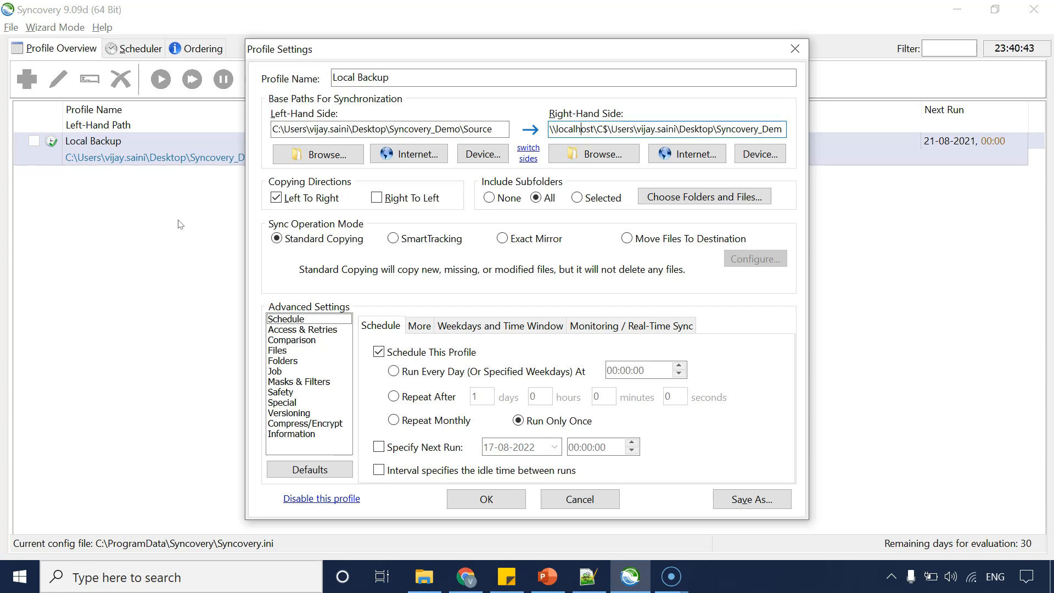
key("Left")
key("Left")
left_click(467, 577)
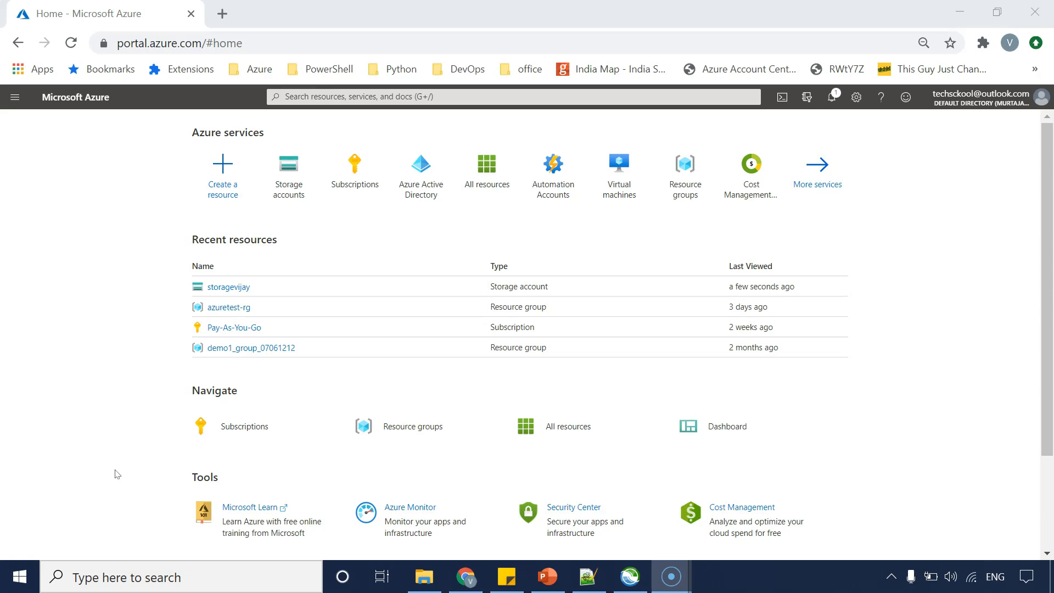
left_click(20, 100)
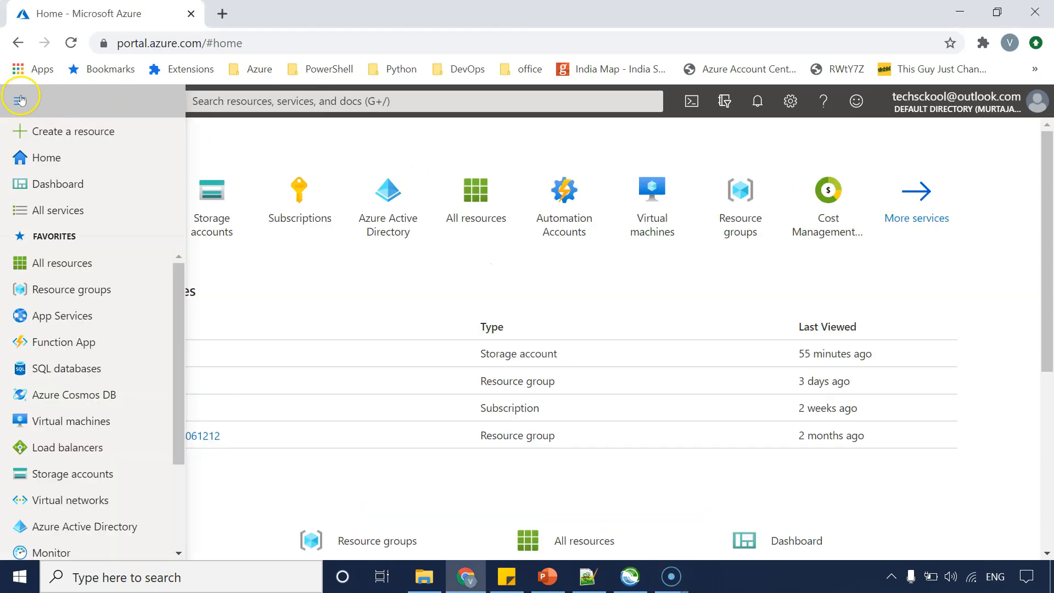
left_click(20, 100)
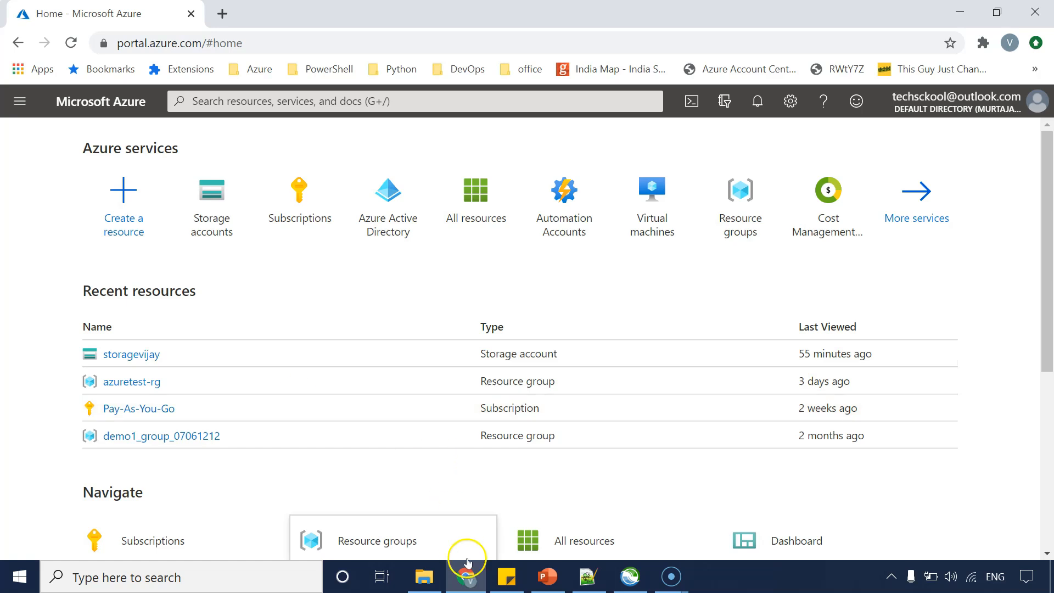
left_click(626, 586)
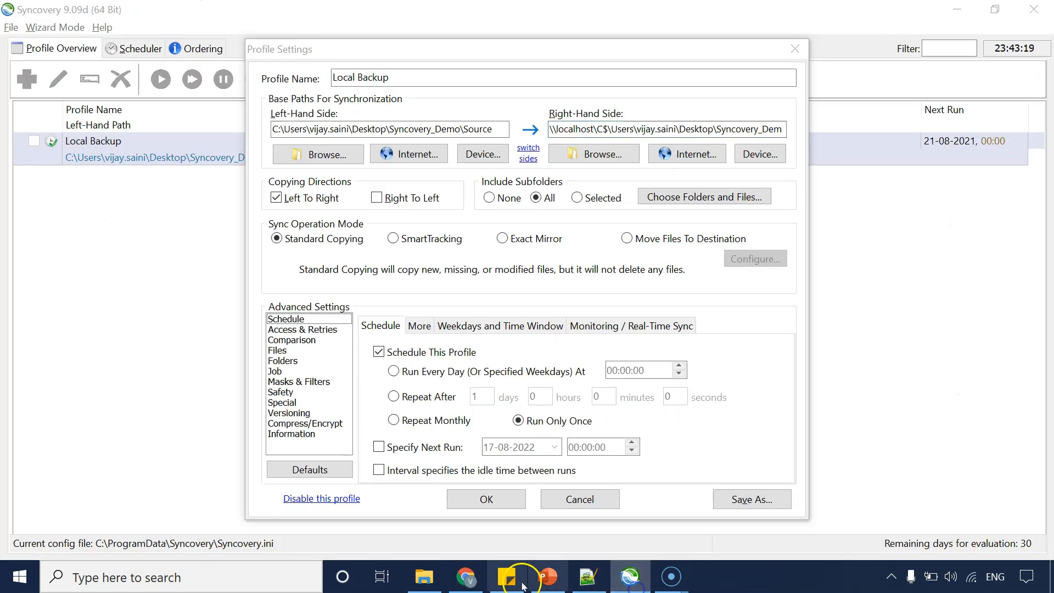
left_click(581, 500)
In the Azure portal, create a new blob container named veryimportantfiles in the storage account.
left_click(466, 577)
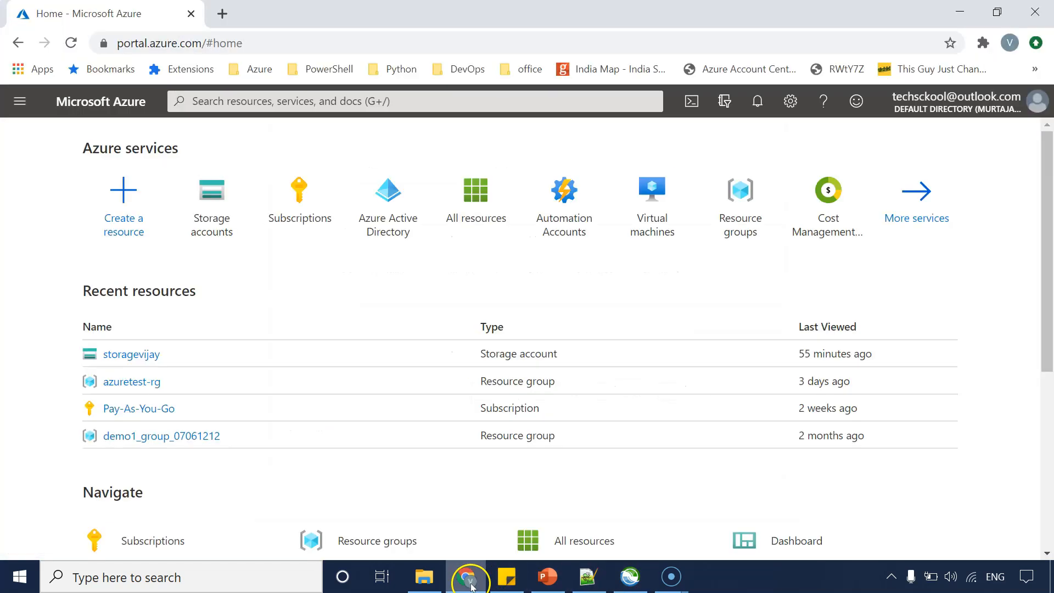
left_click(141, 356)
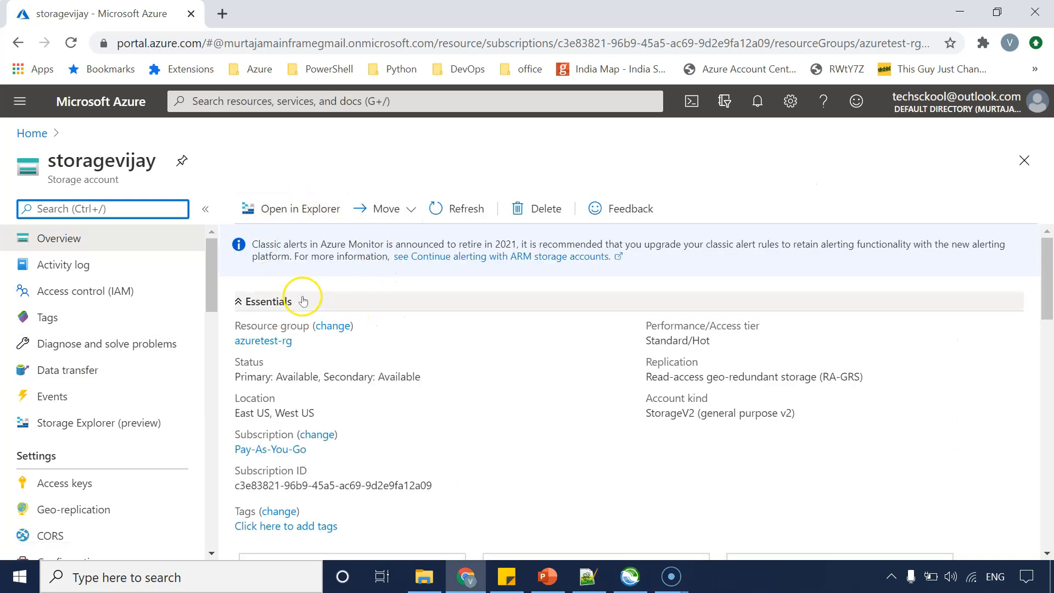
scroll(316, 356, "down", 4)
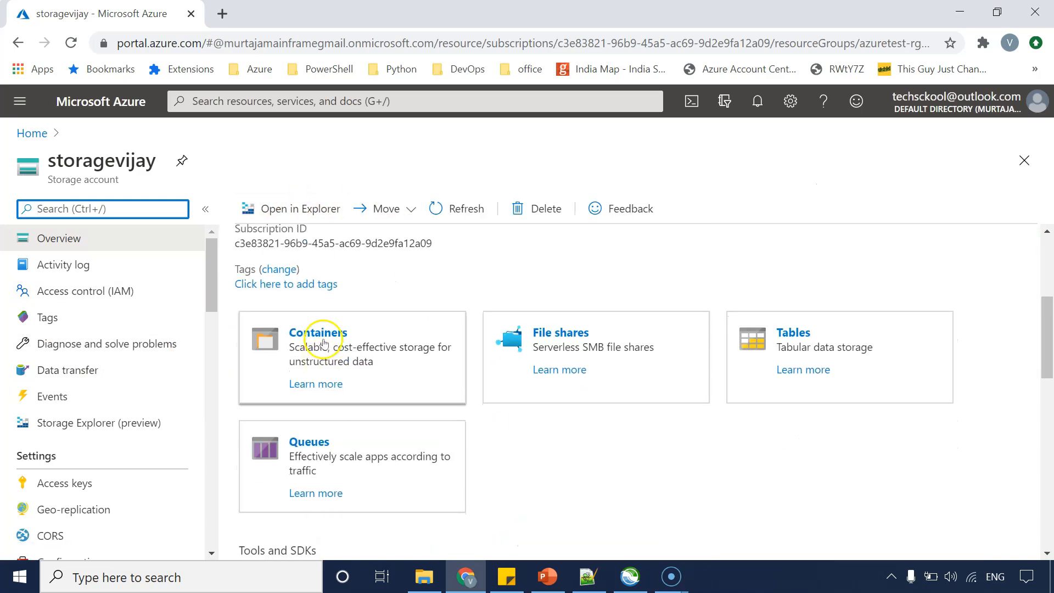
left_click(323, 342)
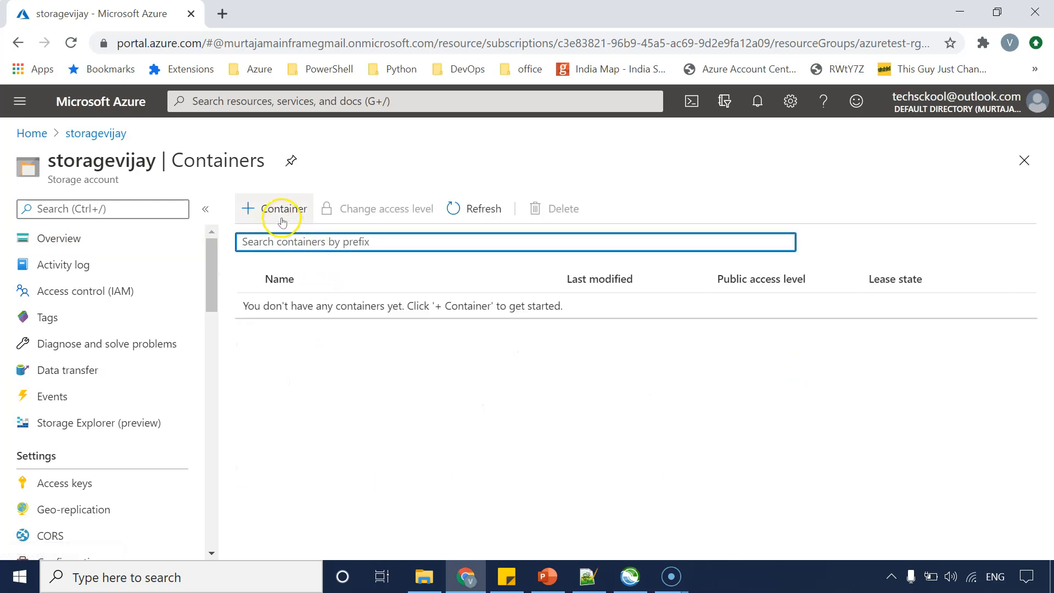
left_click(282, 221)
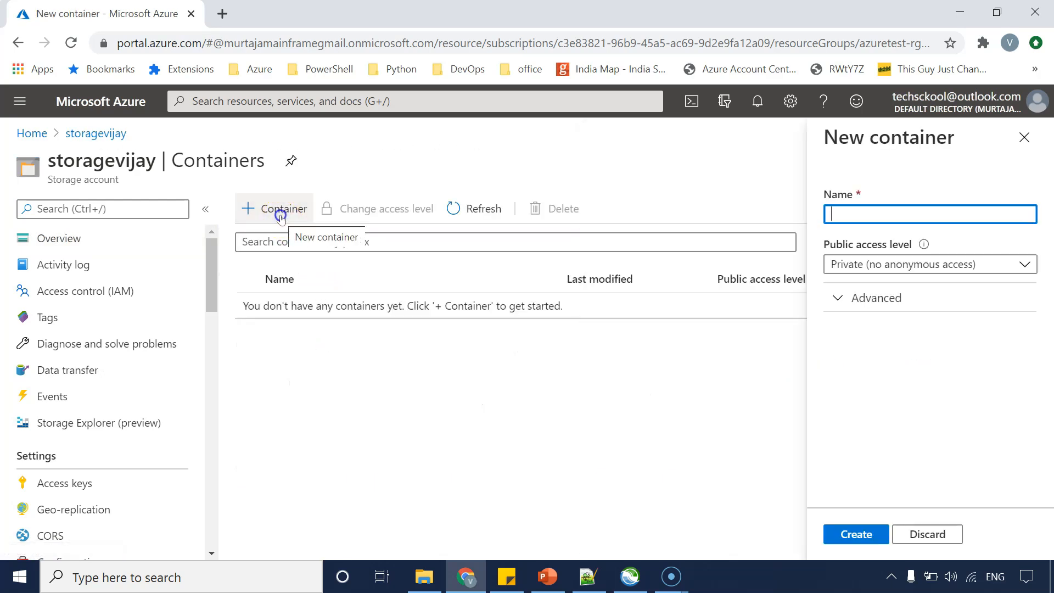
type("veryim")
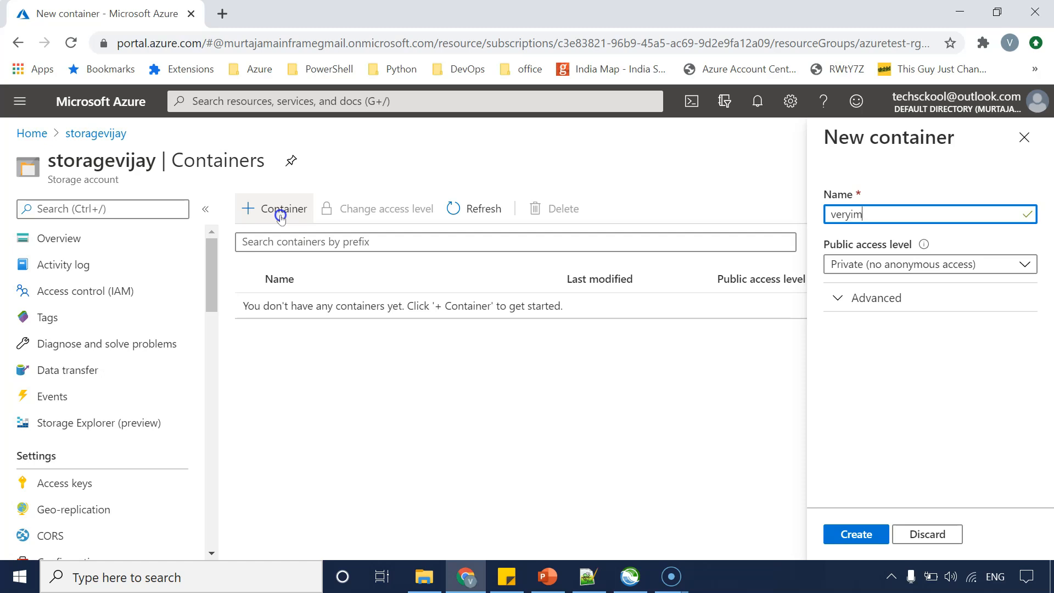
type("portantfiles")
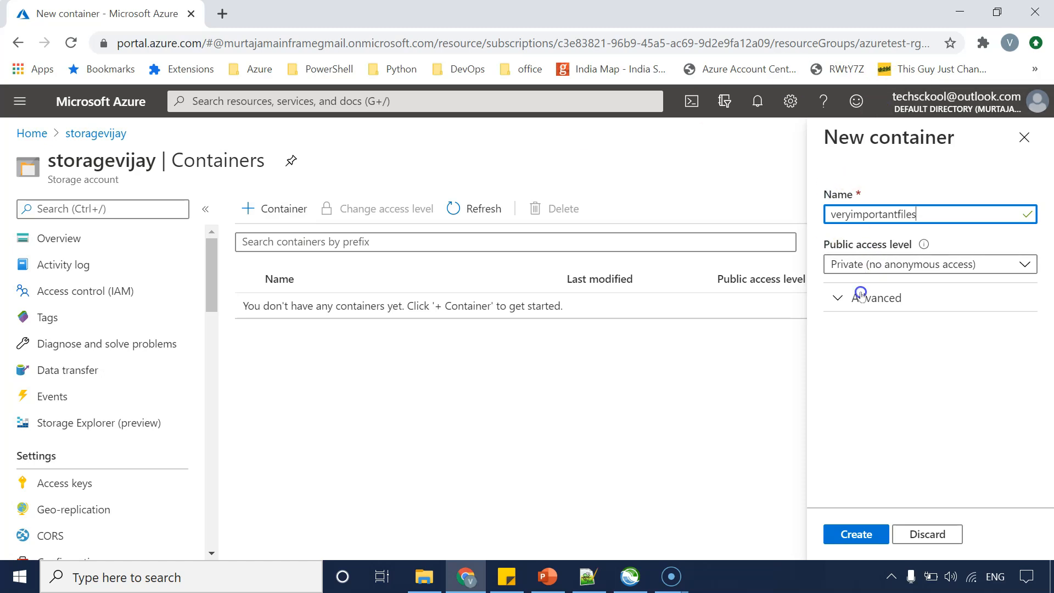
left_click(855, 536)
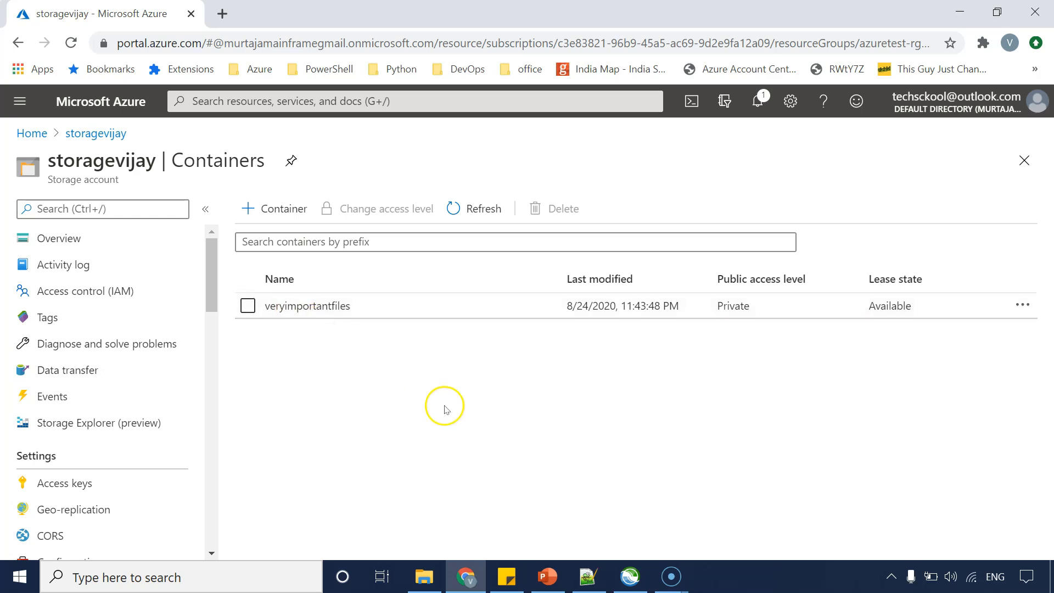
left_click(433, 588)
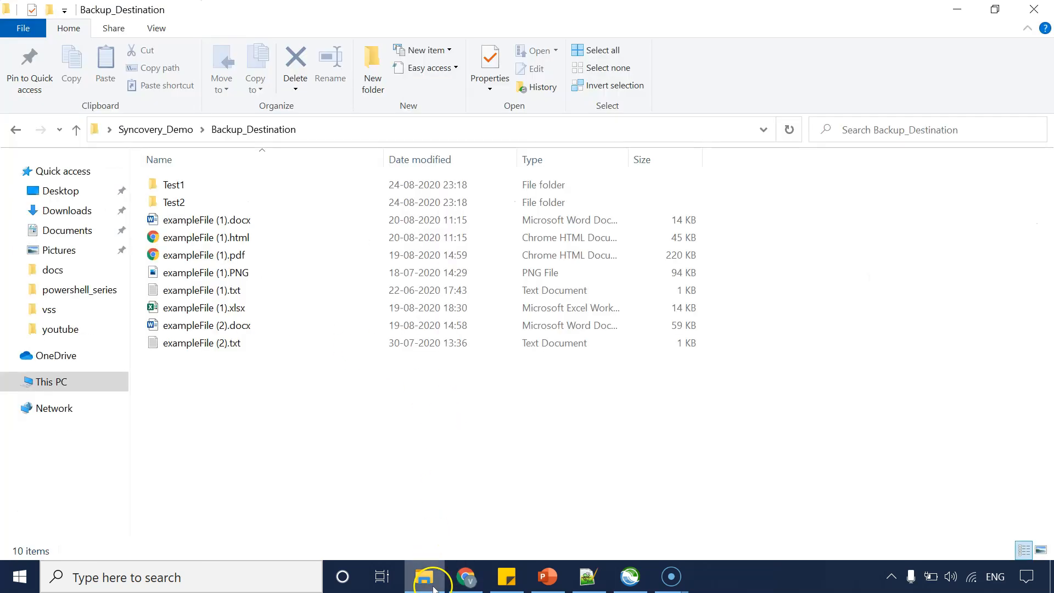
left_click(168, 130)
left_click(222, 187)
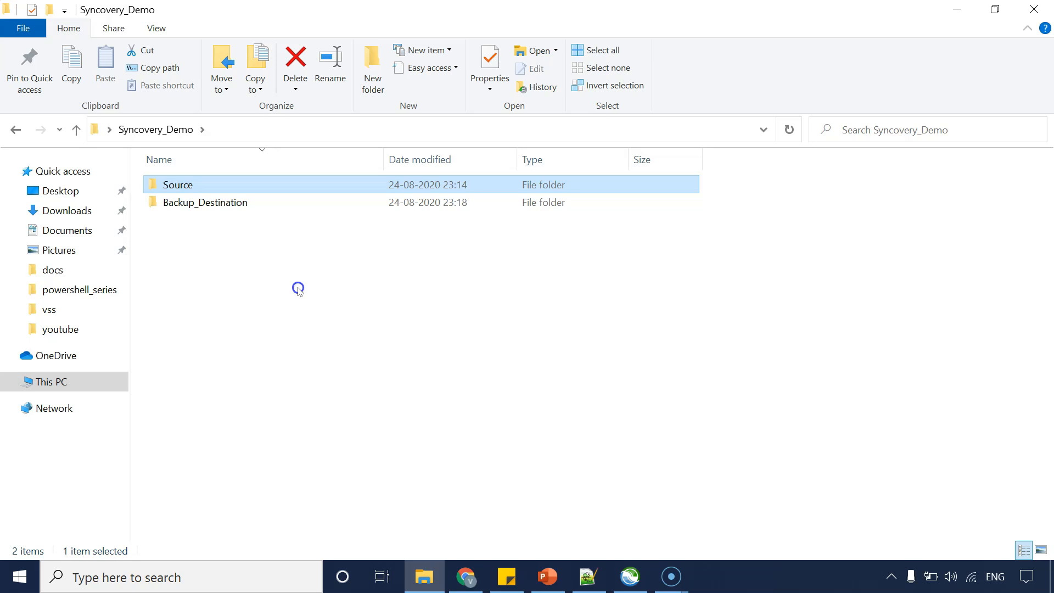
key("alt+Tab")
mouse_move(174, 186)
key("alt+Tab")
key("alt+Tab")
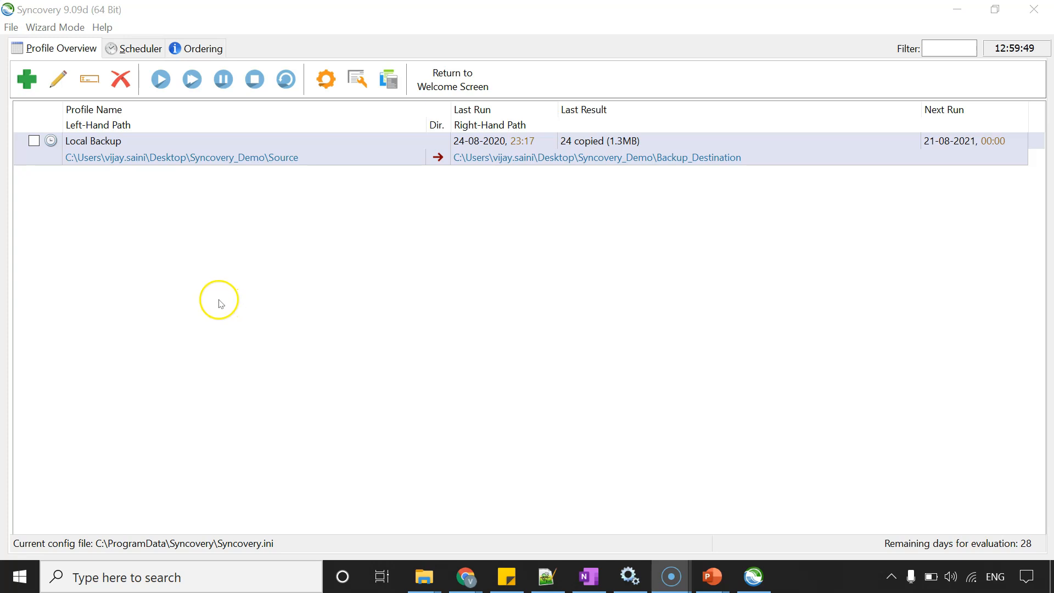
Duplicate the Local Backup profile as Cloud Backup and acknowledge the notes.
right_click(132, 161)
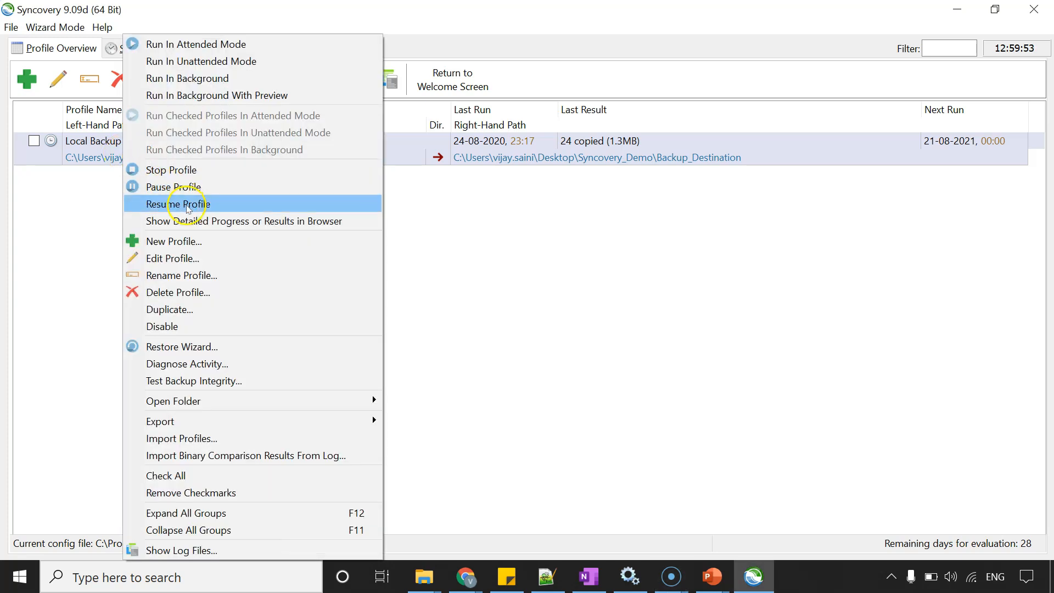
left_click(161, 310)
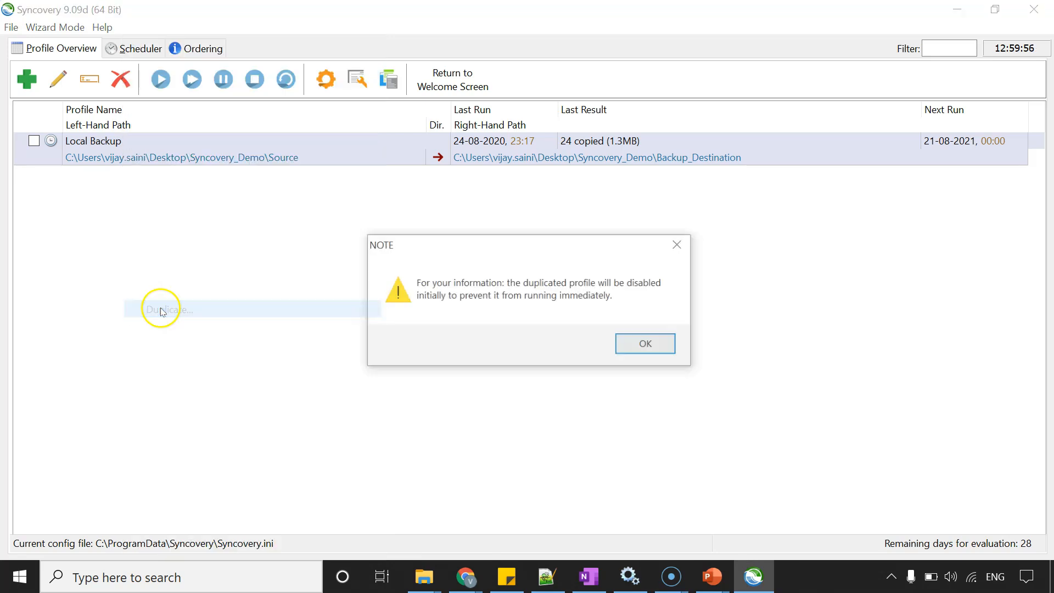
left_click(650, 346)
left_click(678, 295)
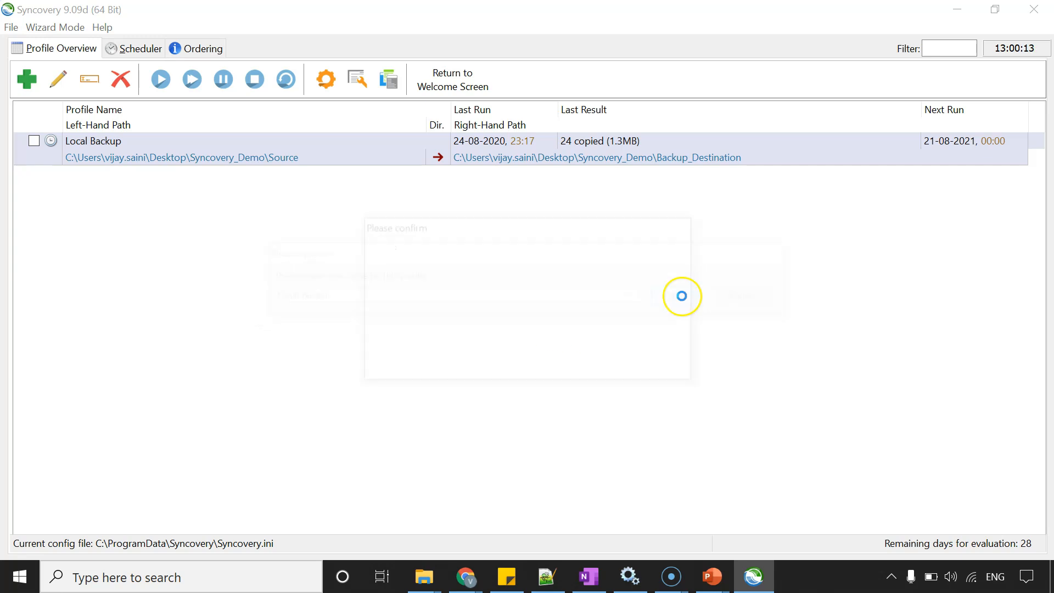
left_click(593, 358)
left_click(430, 395)
left_click(178, 207)
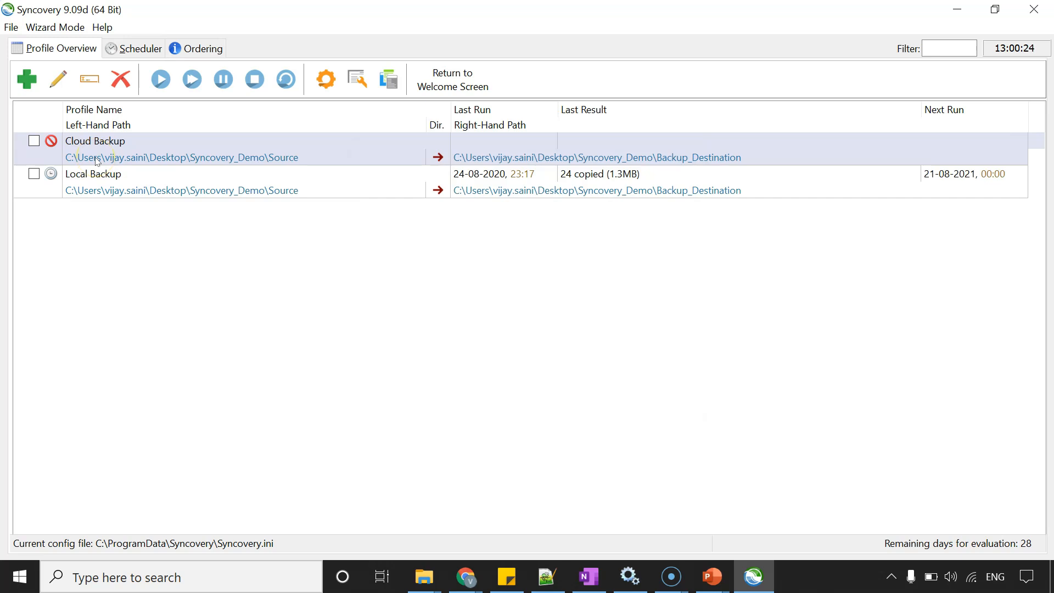
Enable the Cloud Backup profile and disable it again.
left_click(118, 185)
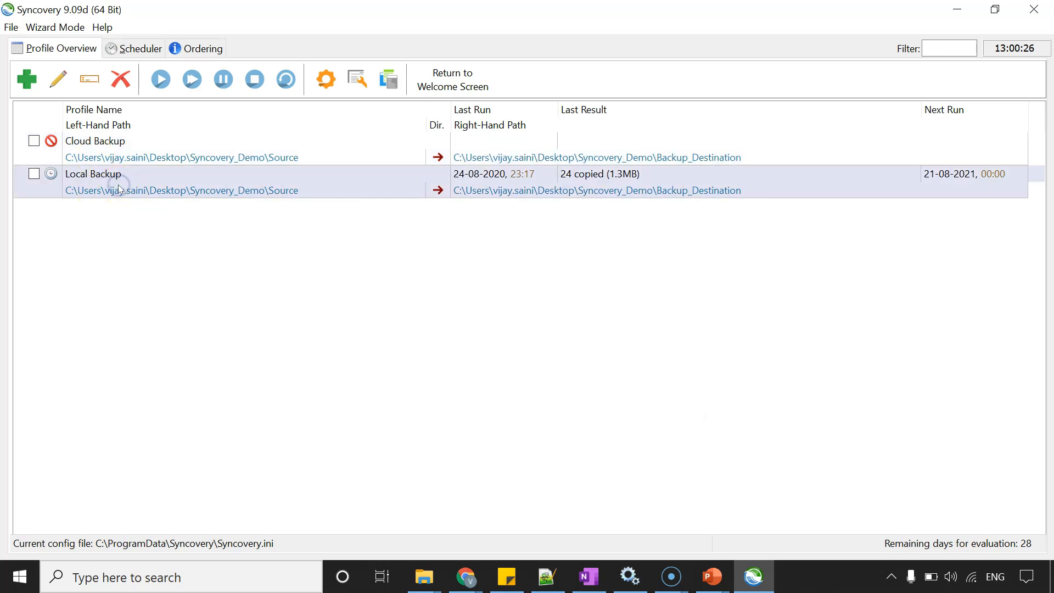
left_click(77, 141)
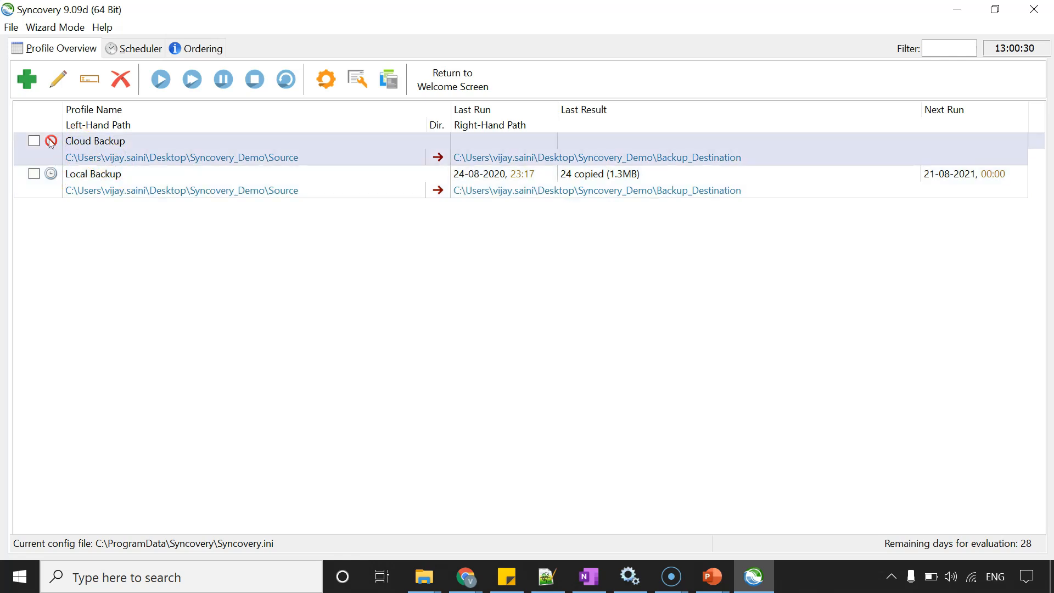
left_click(72, 146)
right_click(118, 148)
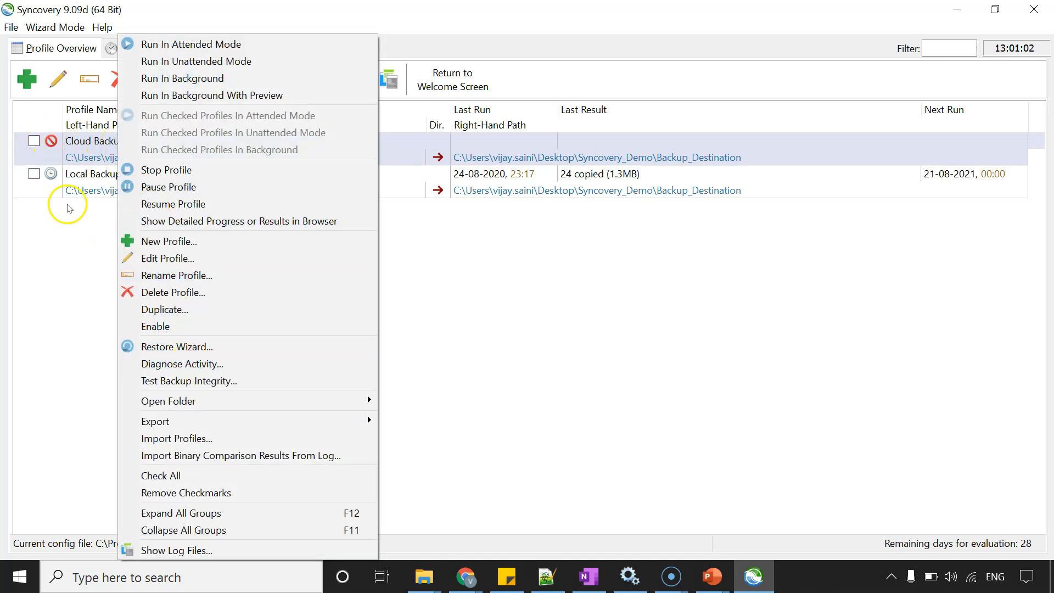
left_click(155, 327)
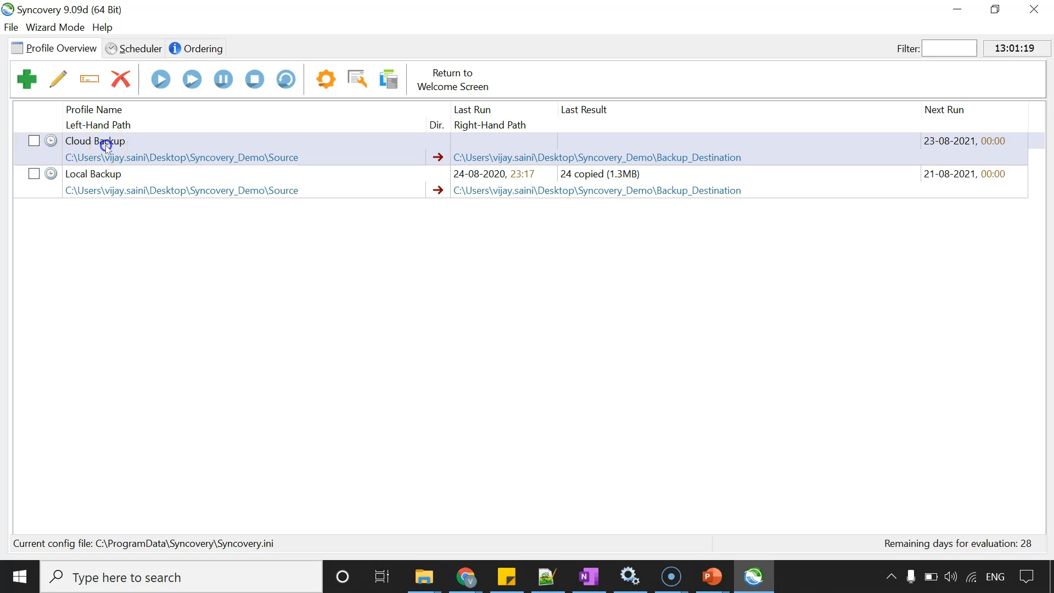
right_click(105, 145)
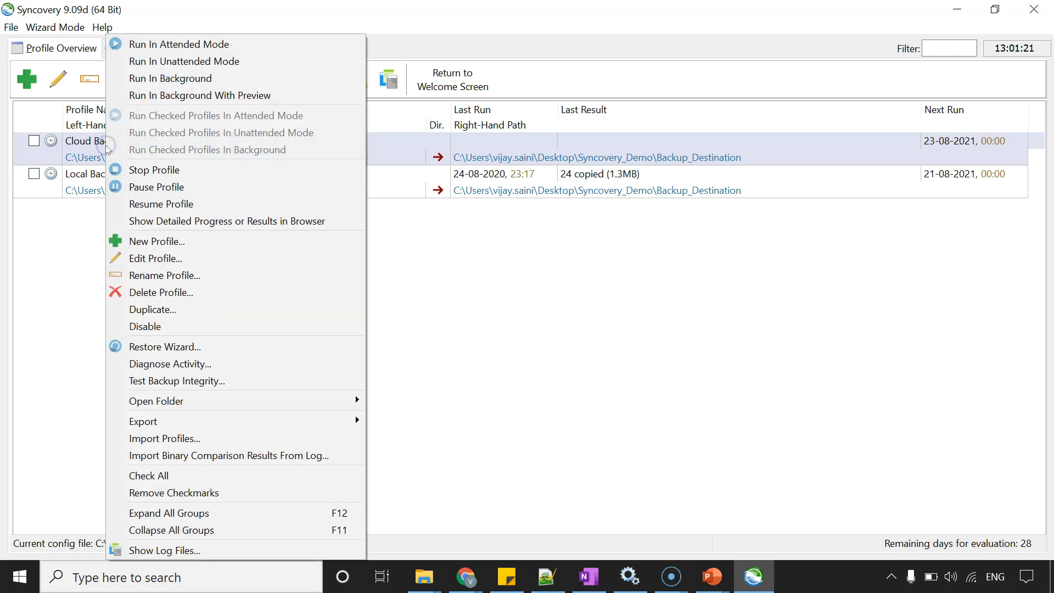
left_click(191, 328)
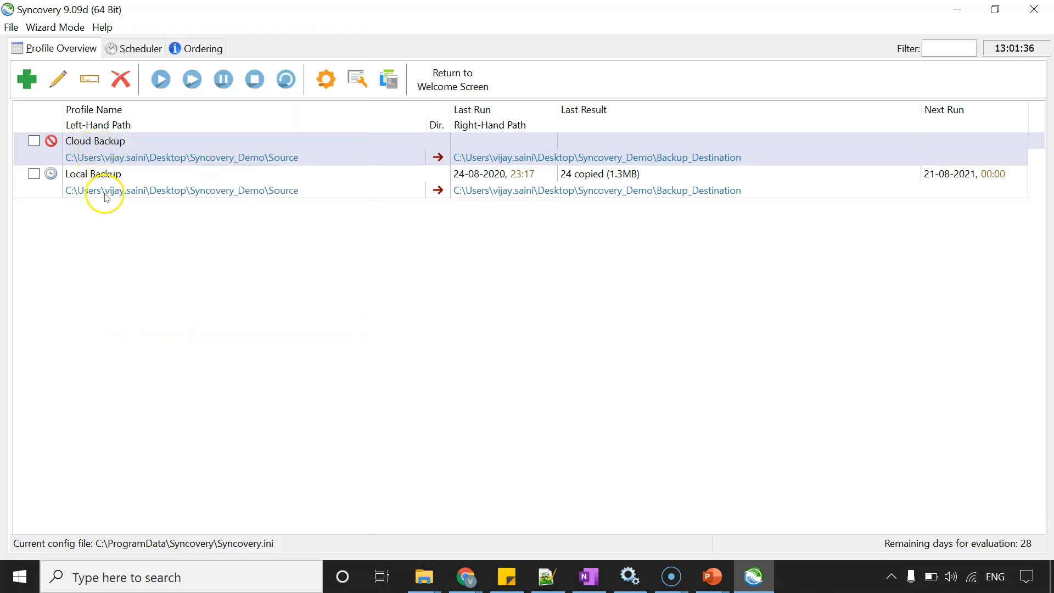
Open the profile settings for the cloud profile and name it Cloud Backup.
left_click(34, 141)
left_click(127, 82)
left_click(536, 348)
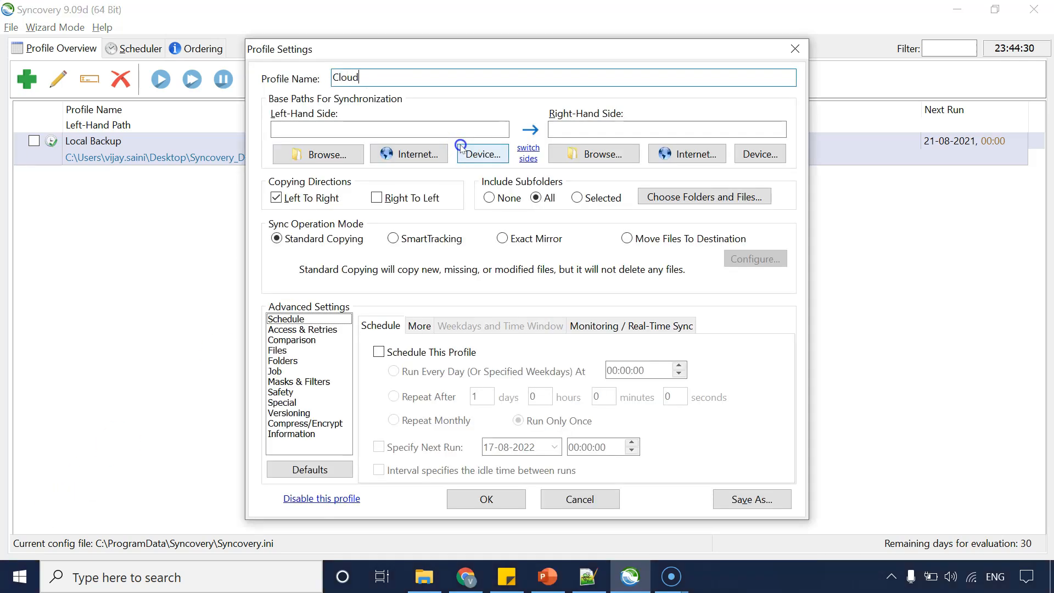
type("kup")
Set the left-hand side to the Source folder inside Syncovery_Demo.
left_click(324, 155)
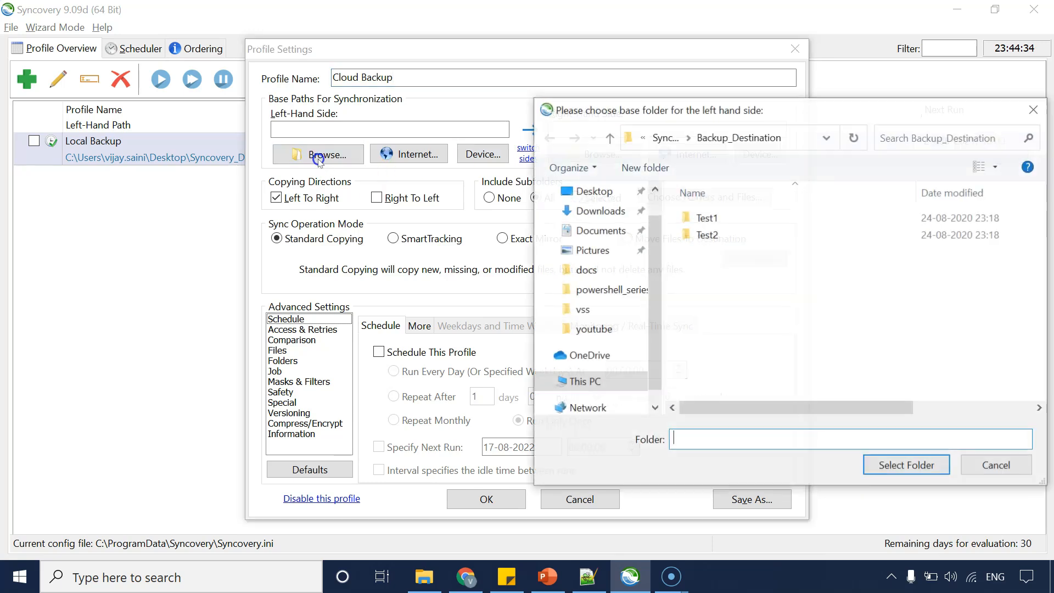
left_click(674, 137)
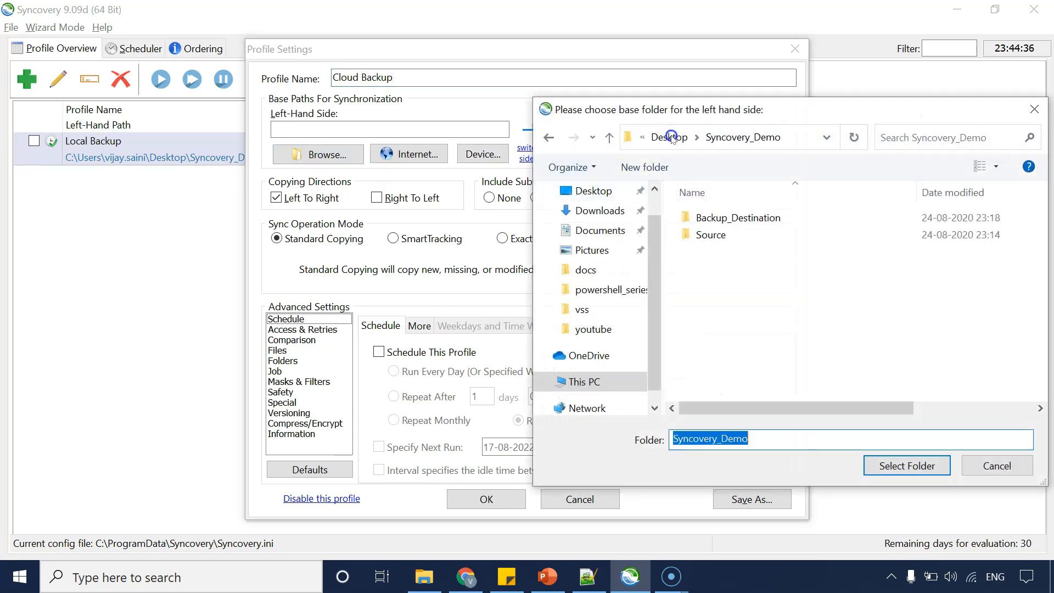
left_click(748, 233)
left_click(909, 464)
Open the right-hand side's internet settings and choose the Azure protocol.
left_click(612, 129)
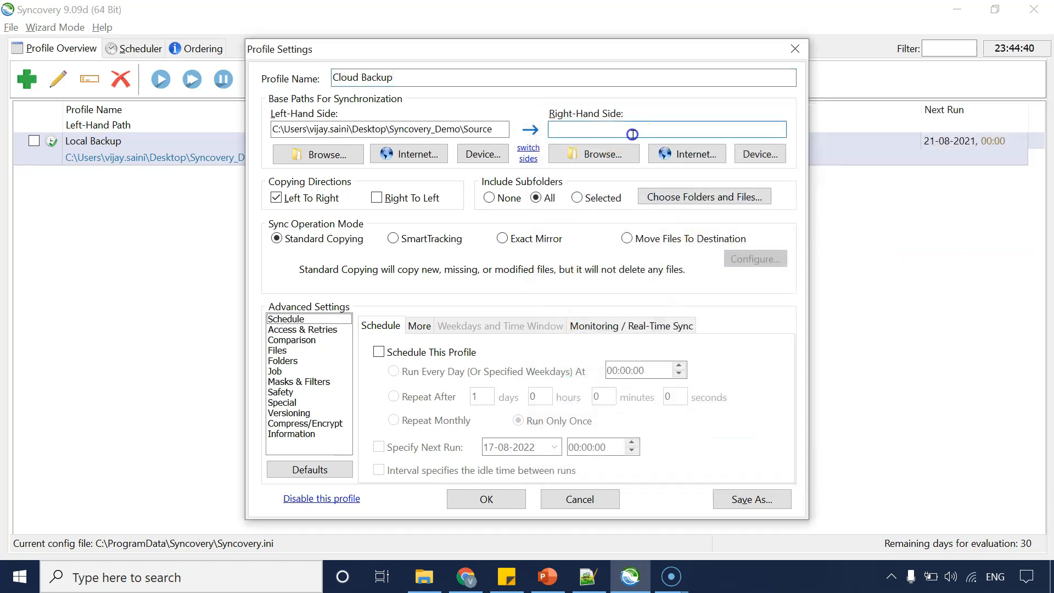
left_click(690, 156)
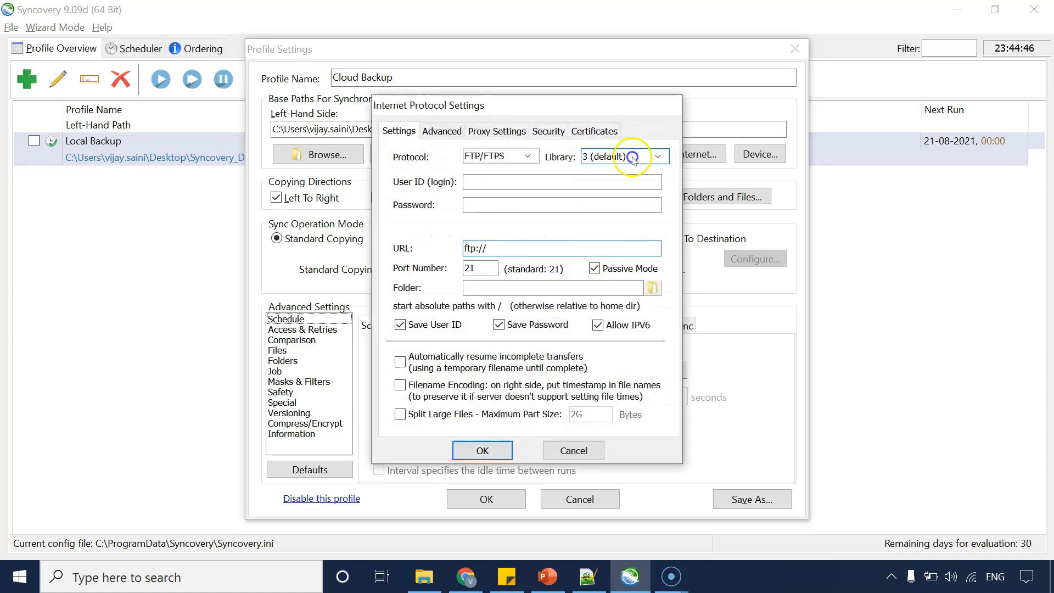
left_click(501, 156)
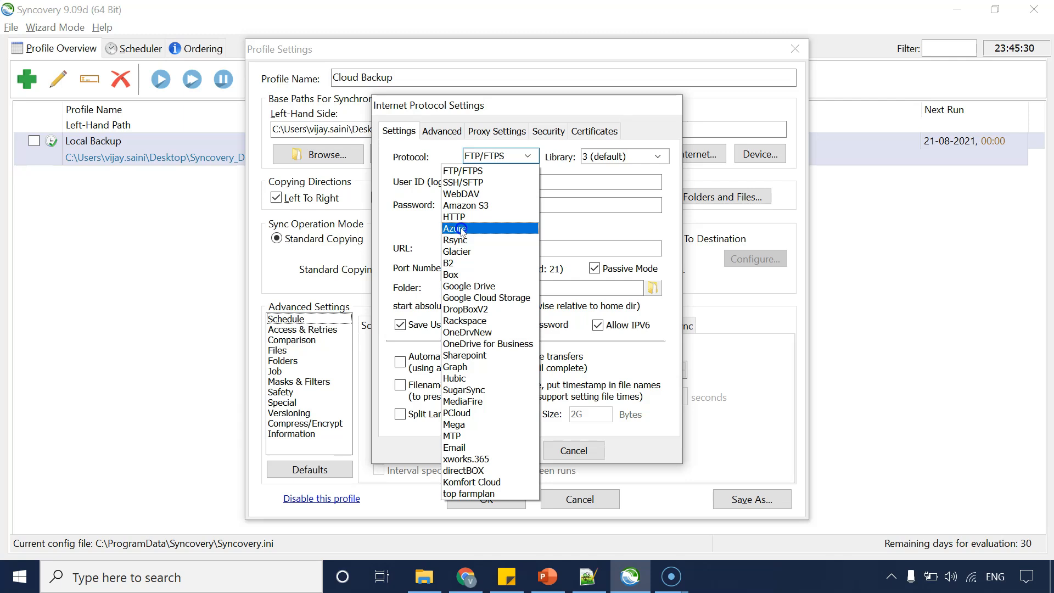
left_click(462, 229)
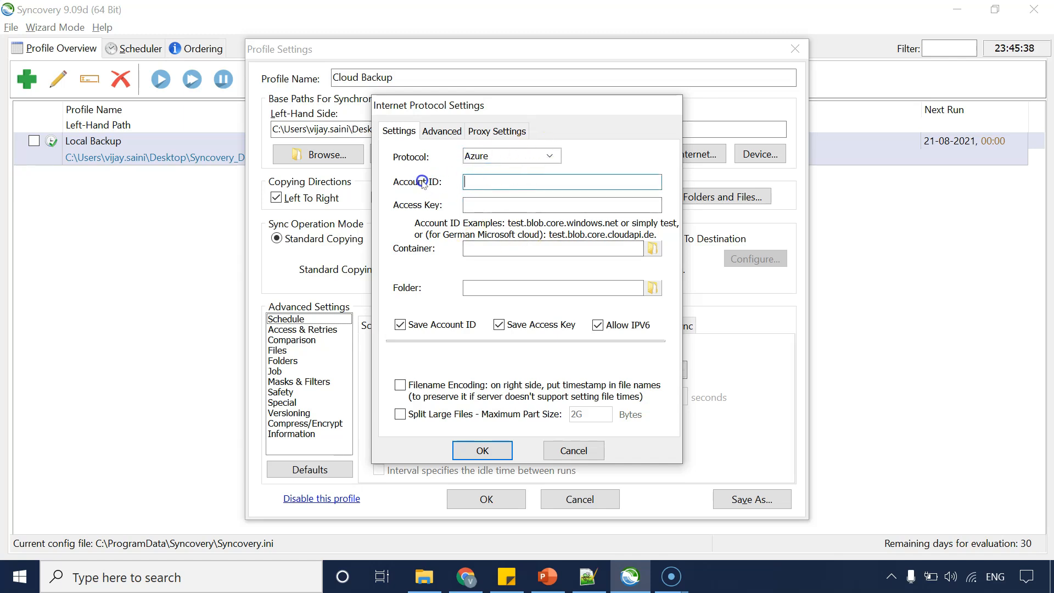
Copy the storage account name from the Azure portal's Access keys page and paste it as the Account ID.
left_click(464, 579)
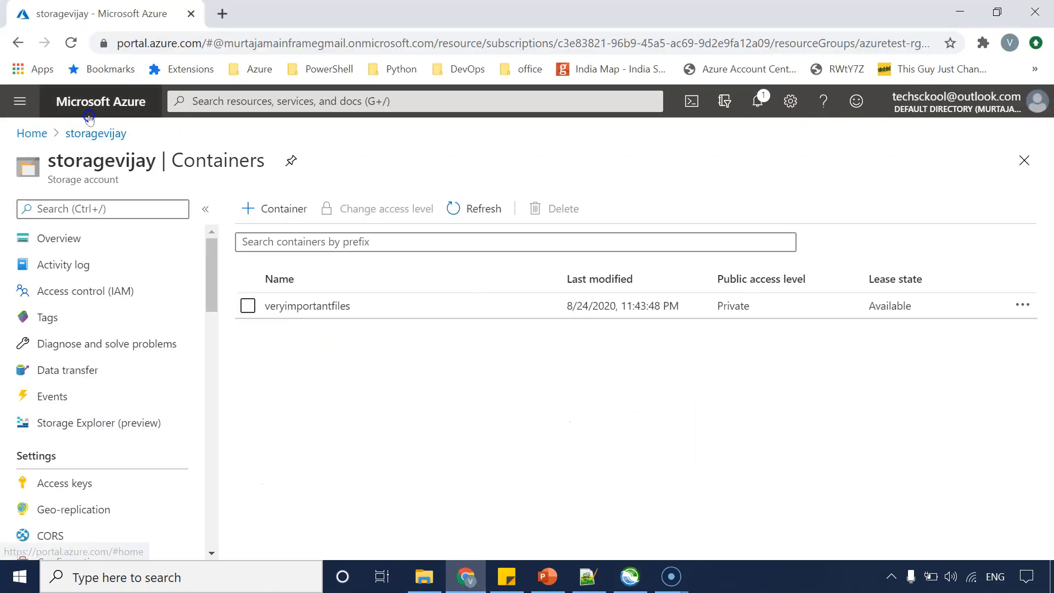
left_click(95, 132)
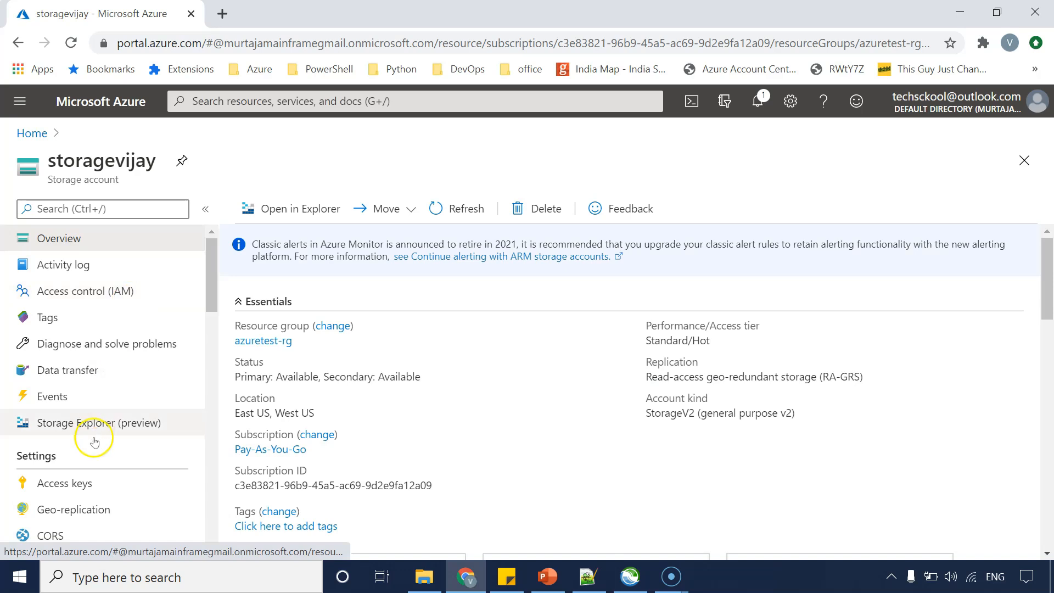
left_click(82, 483)
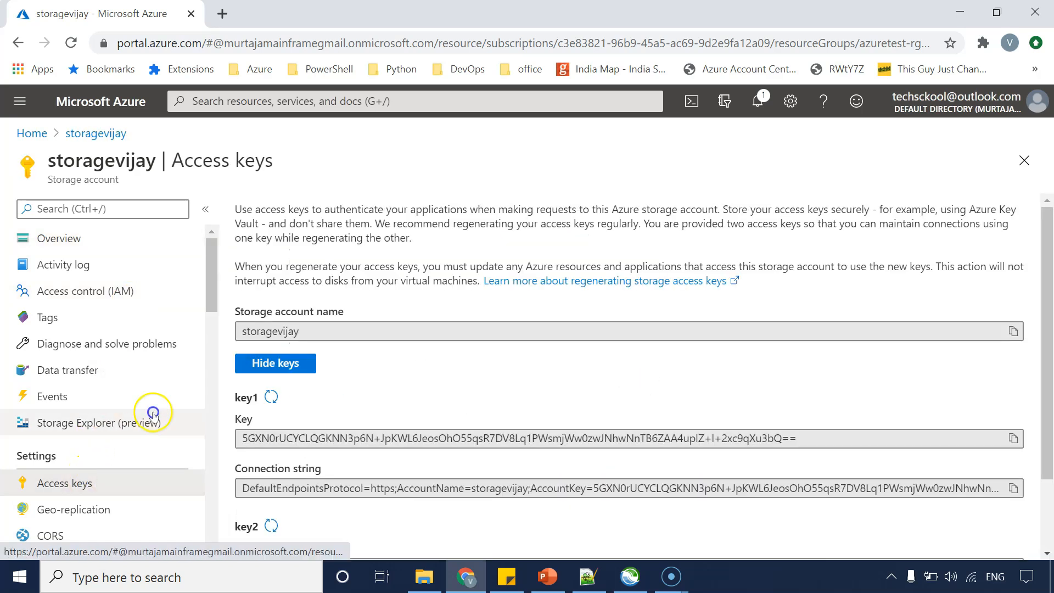
left_click(286, 331)
double_click(286, 332)
key("ctrl+c")
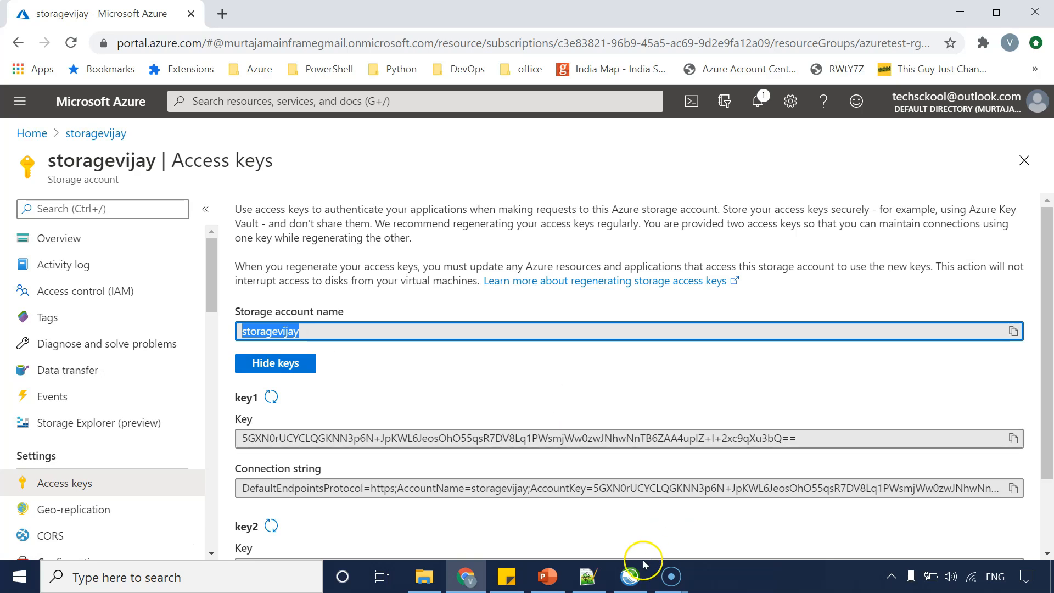
left_click(630, 576)
key("ctrl+v")
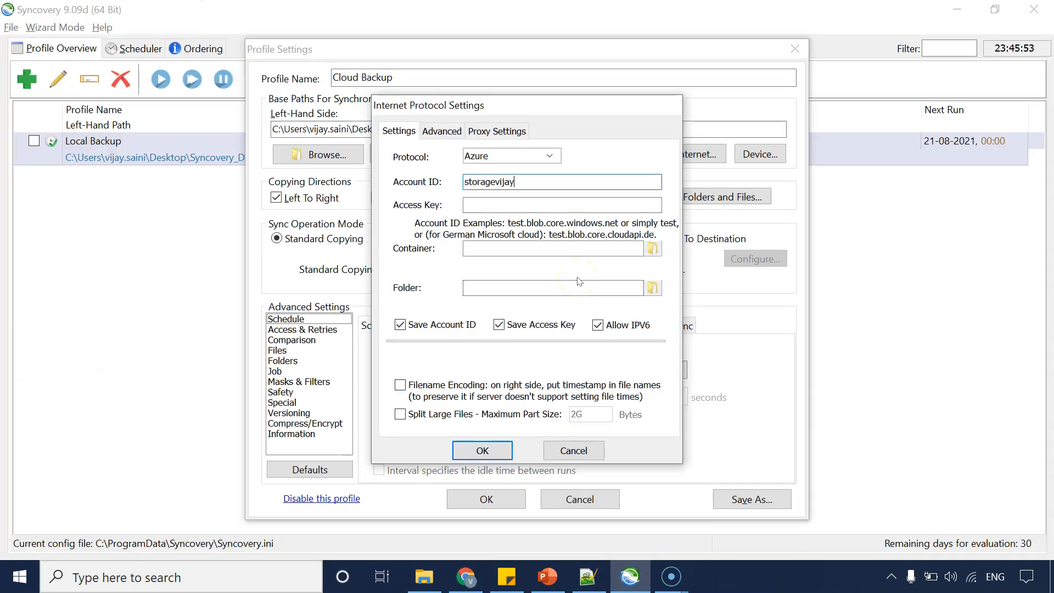
Copy key1 from the Azure Access keys page and paste it into the Access Key field.
key("Tab")
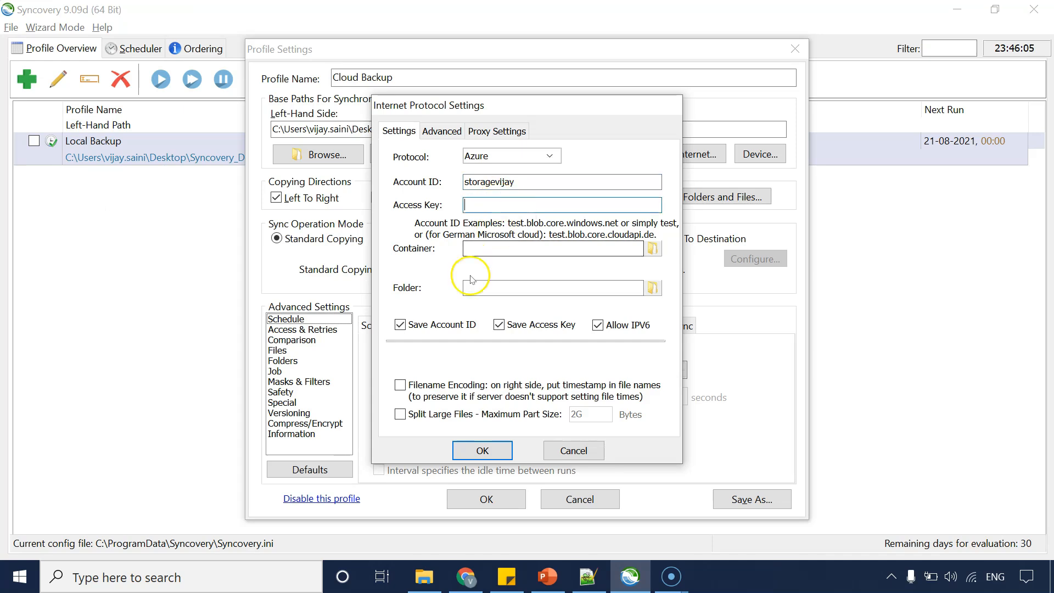
left_click(458, 586)
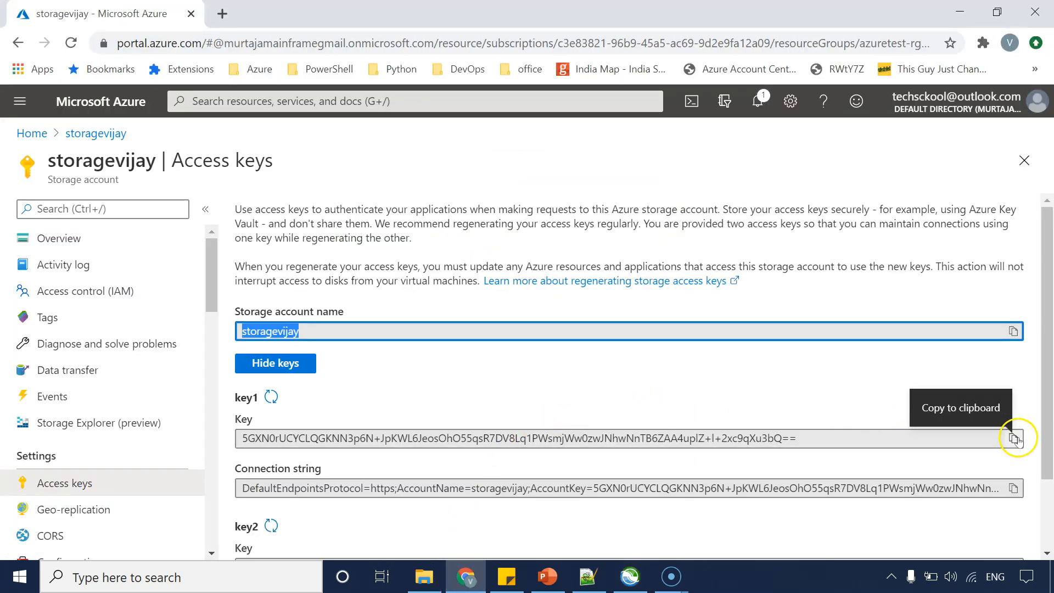
left_click(1013, 438)
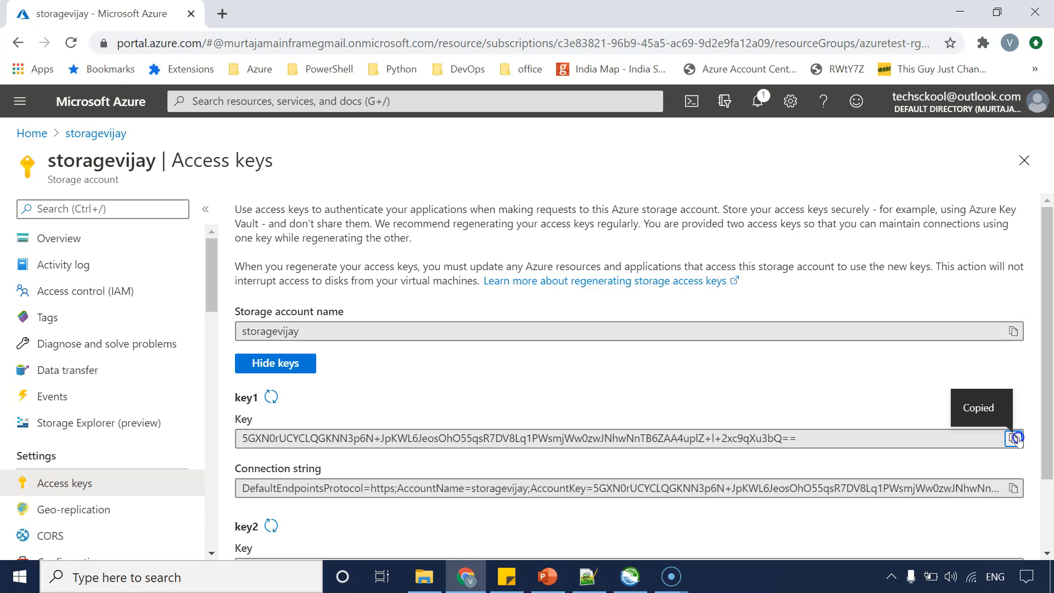
left_click(630, 576)
key("ctrl+v")
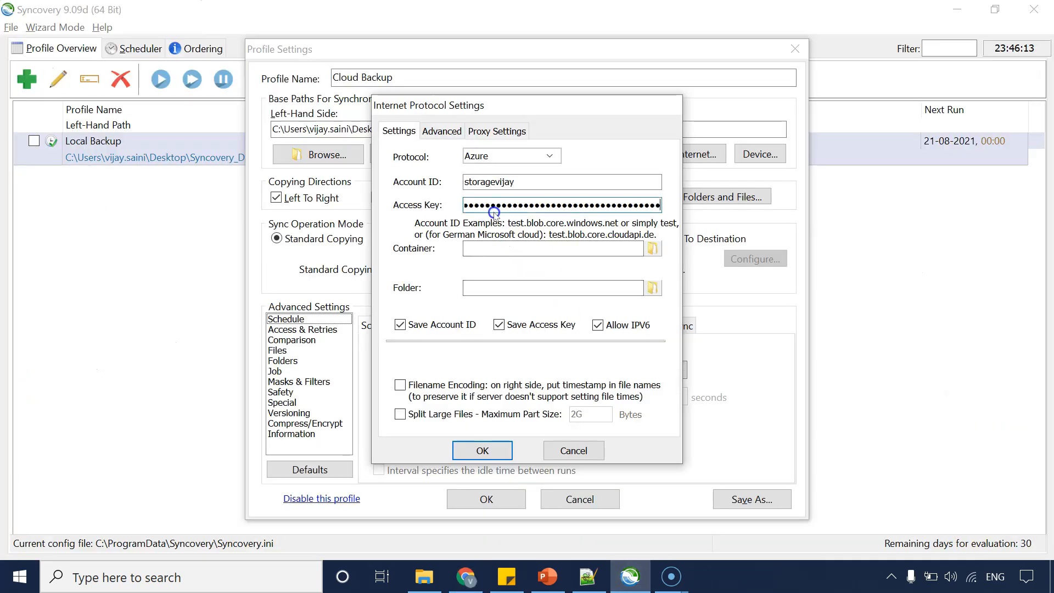
Choose the veryimportantfiles container and confirm the Azure protocol settings.
left_click(650, 253)
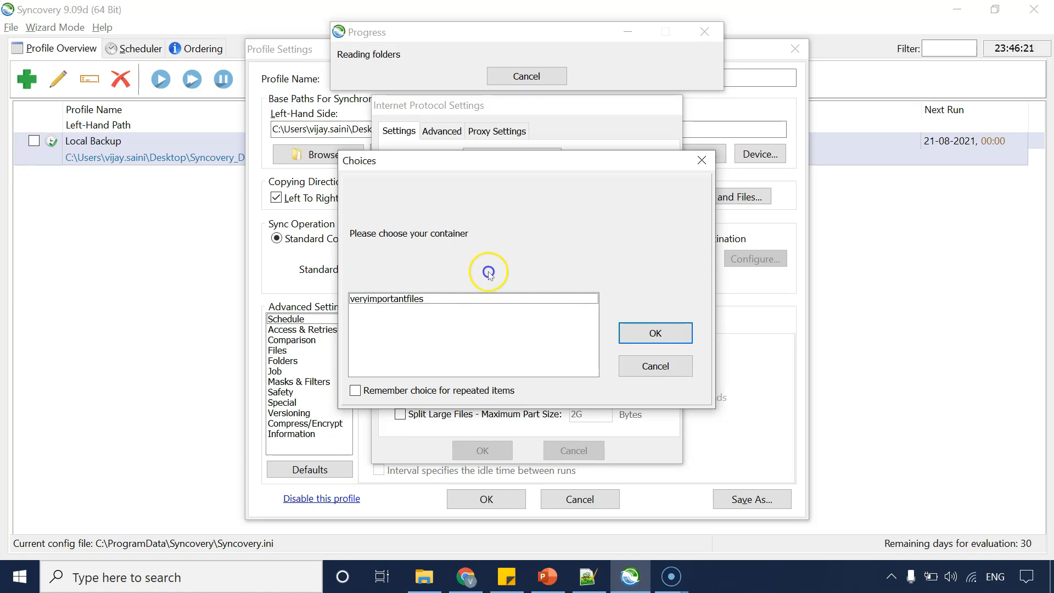
left_click(365, 299)
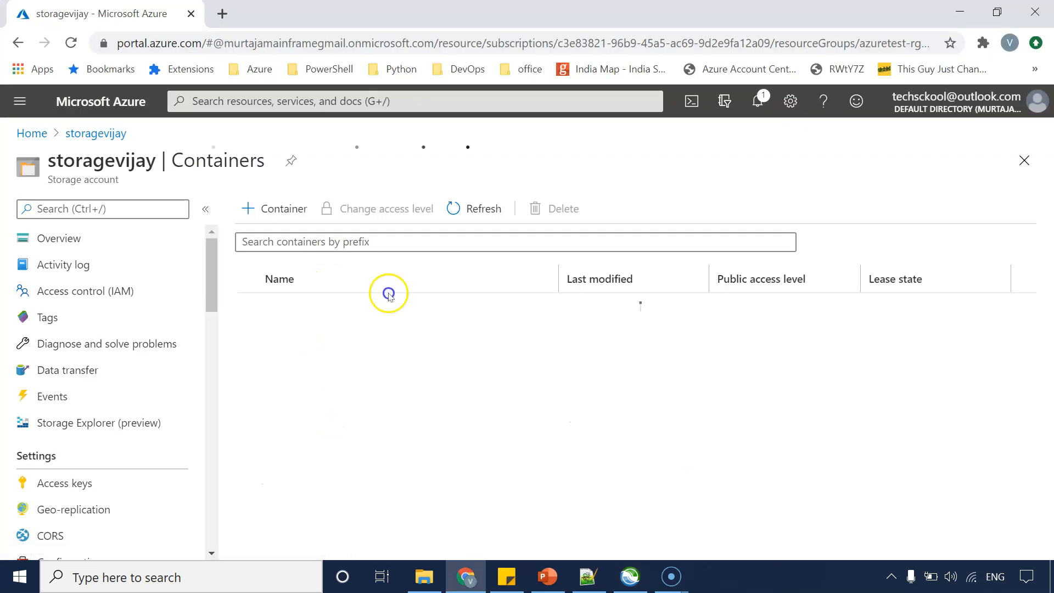
left_click(617, 574)
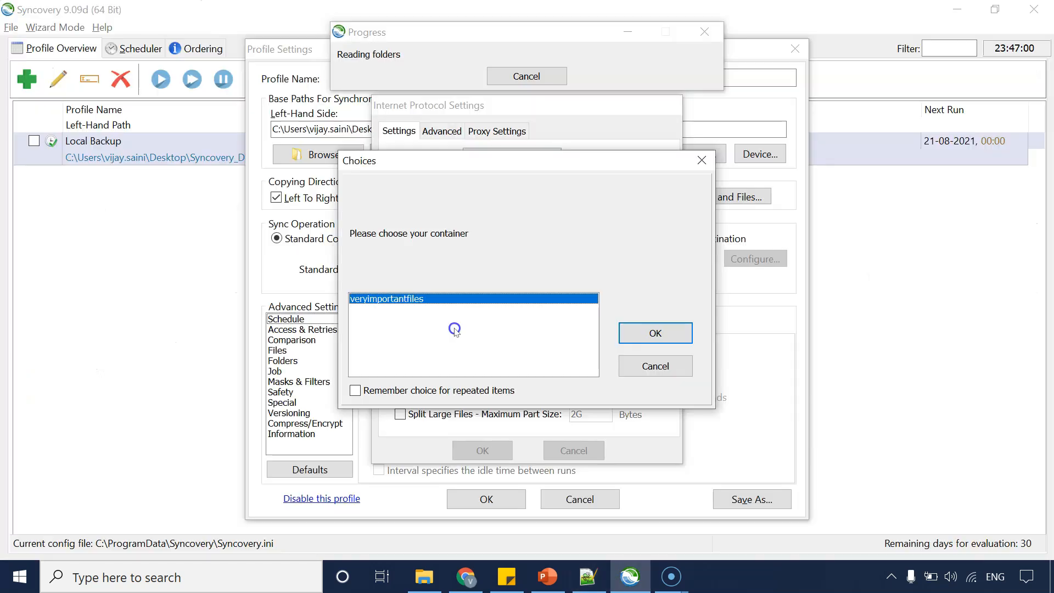
left_click(648, 339)
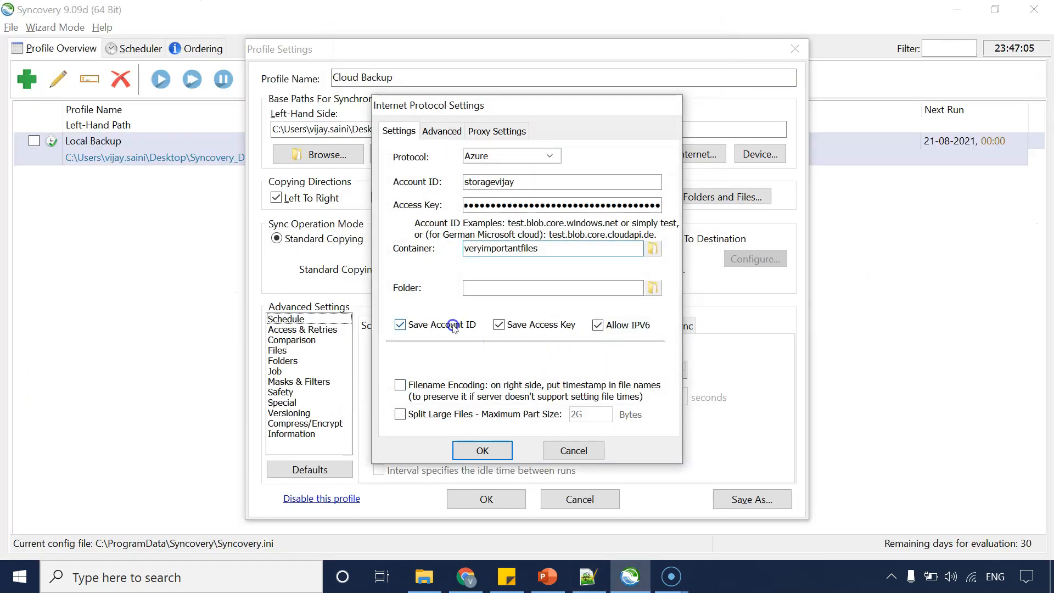
left_click(487, 450)
Review the profile's Masks & Filters and Schedule advanced settings.
left_click(406, 394)
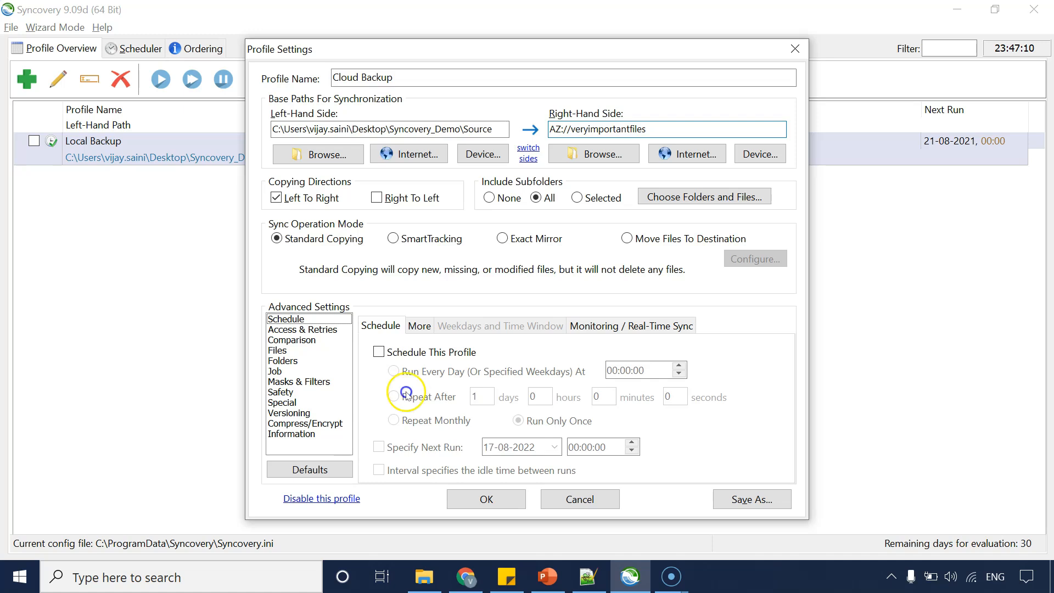
left_click(290, 383)
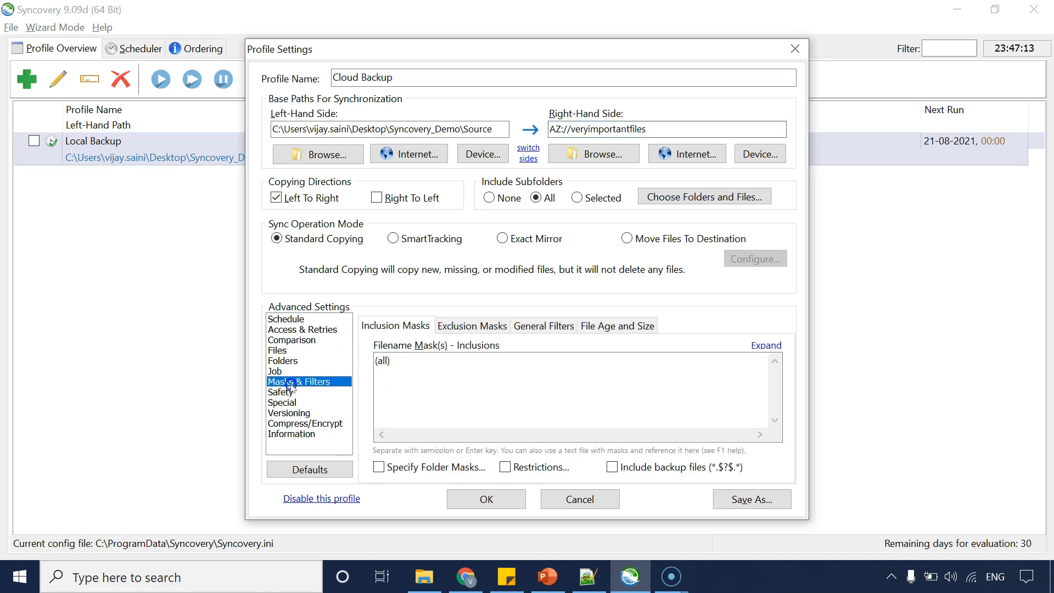
left_click(287, 319)
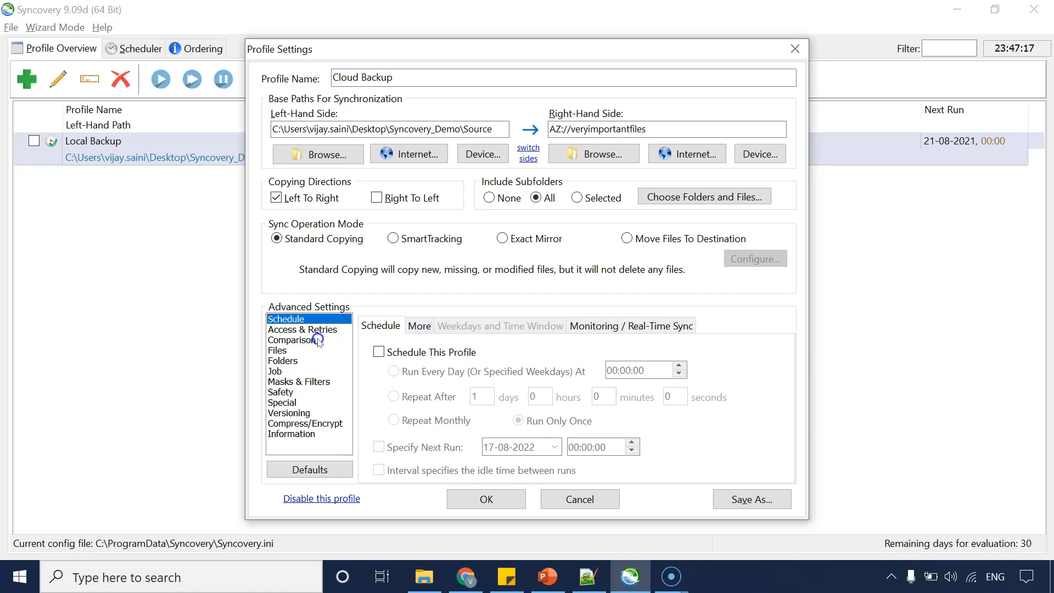
Review the profile's Access & Retries, Comparison, Files and Folders advanced settings.
left_click(282, 351)
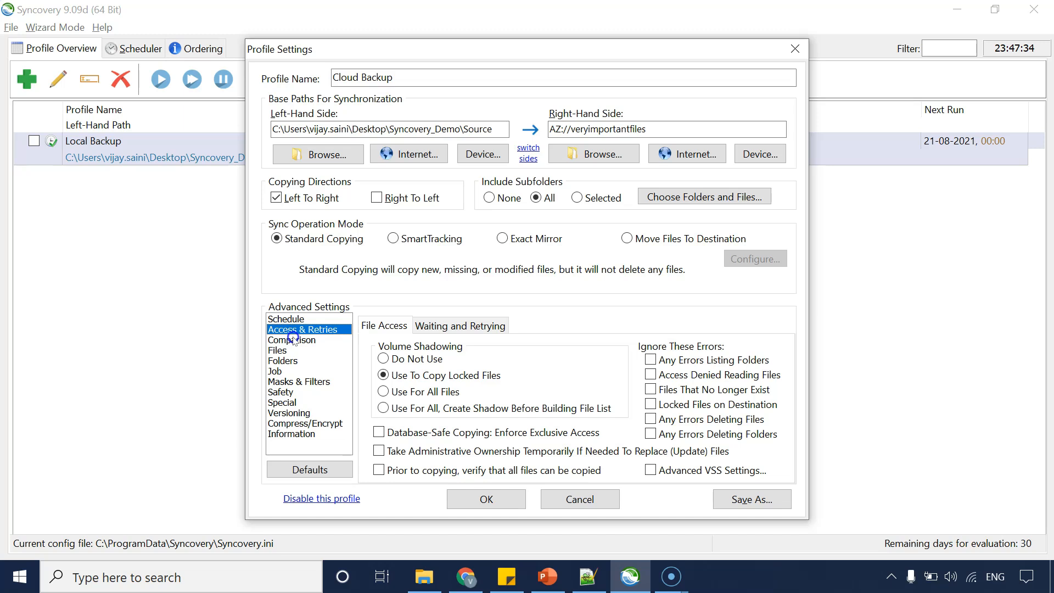
left_click(293, 339)
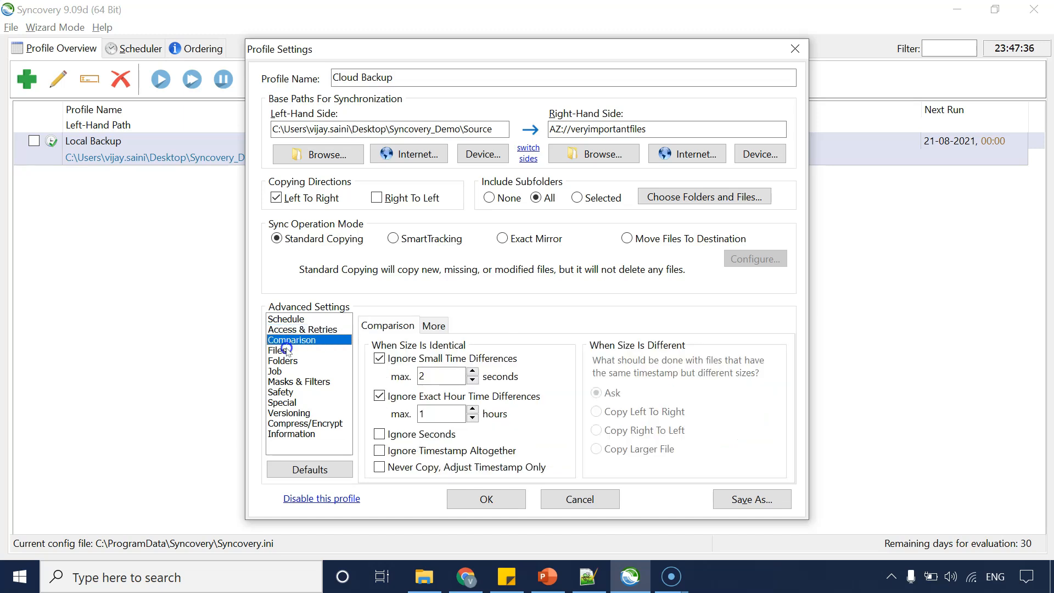
left_click(283, 350)
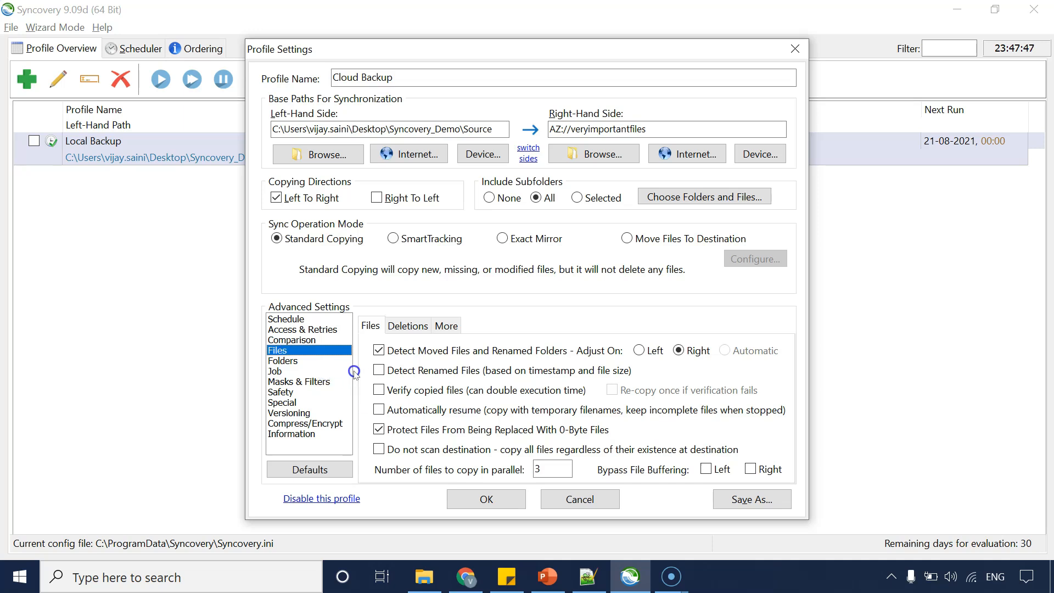
left_click(415, 327)
left_click(381, 326)
left_click(286, 362)
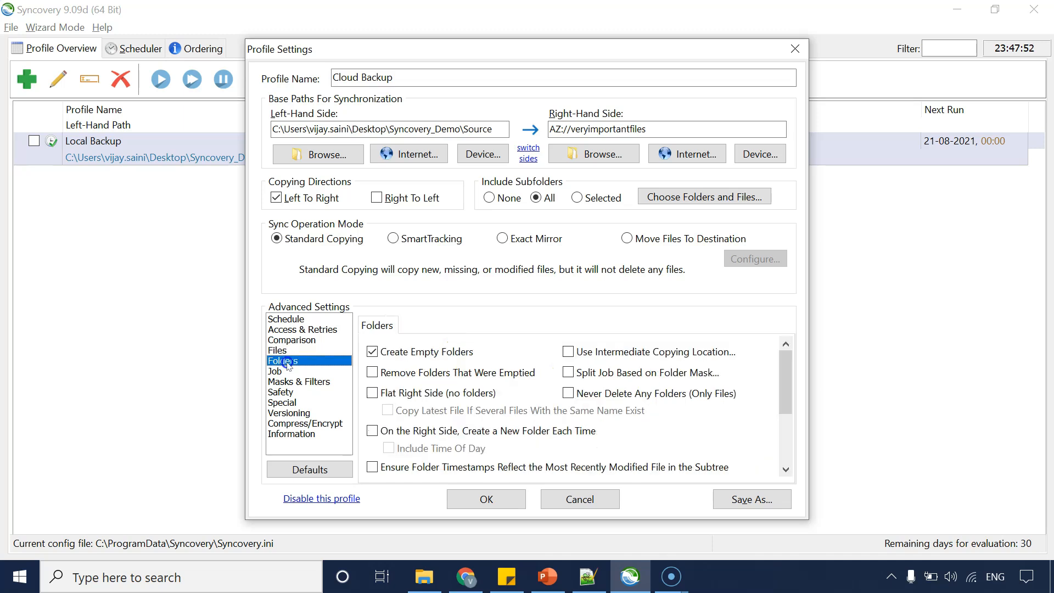
Review the Job settings, opening the before/after command and Network Connections dialogs without changing them.
left_click(287, 371)
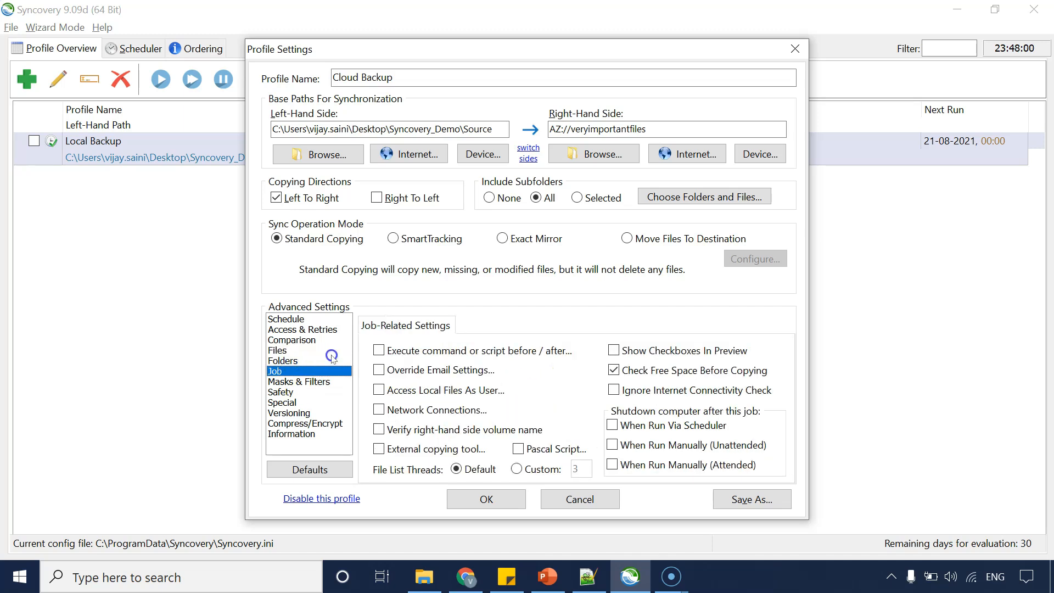
left_click(498, 351)
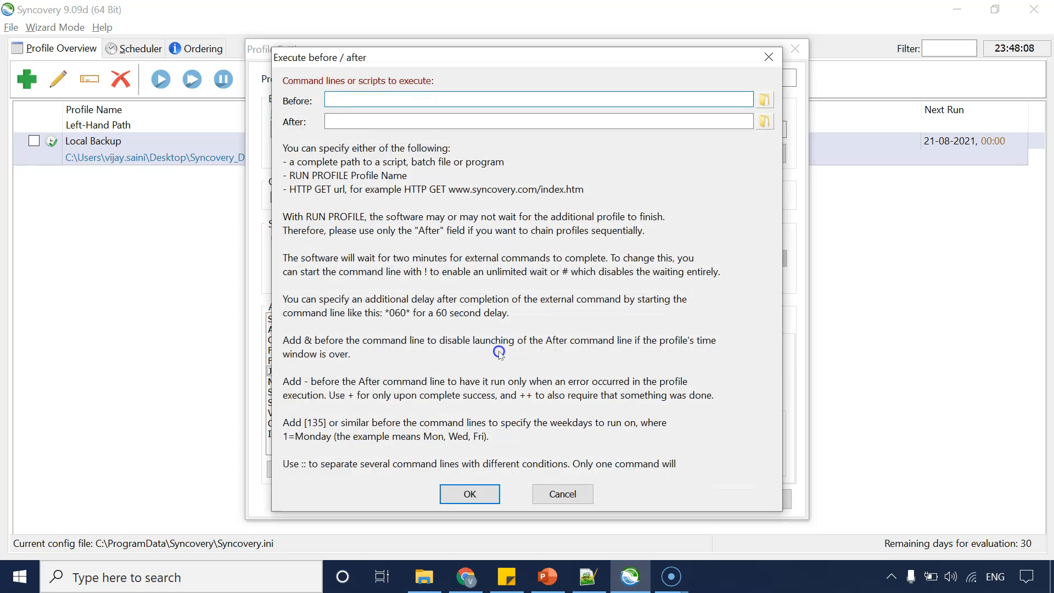
left_click_drag(420, 62, 634, 105)
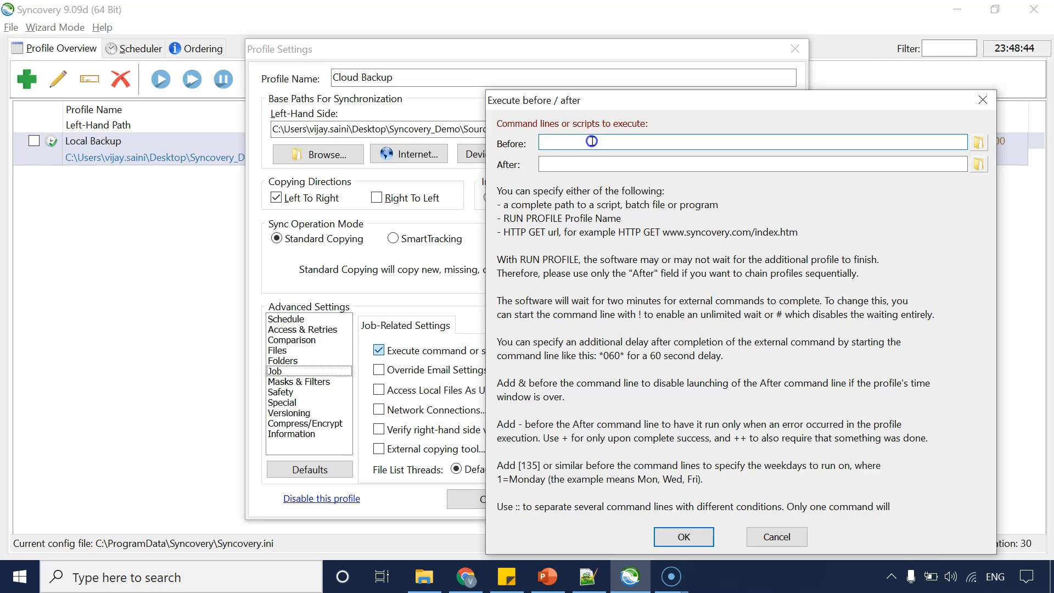
left_click(568, 164)
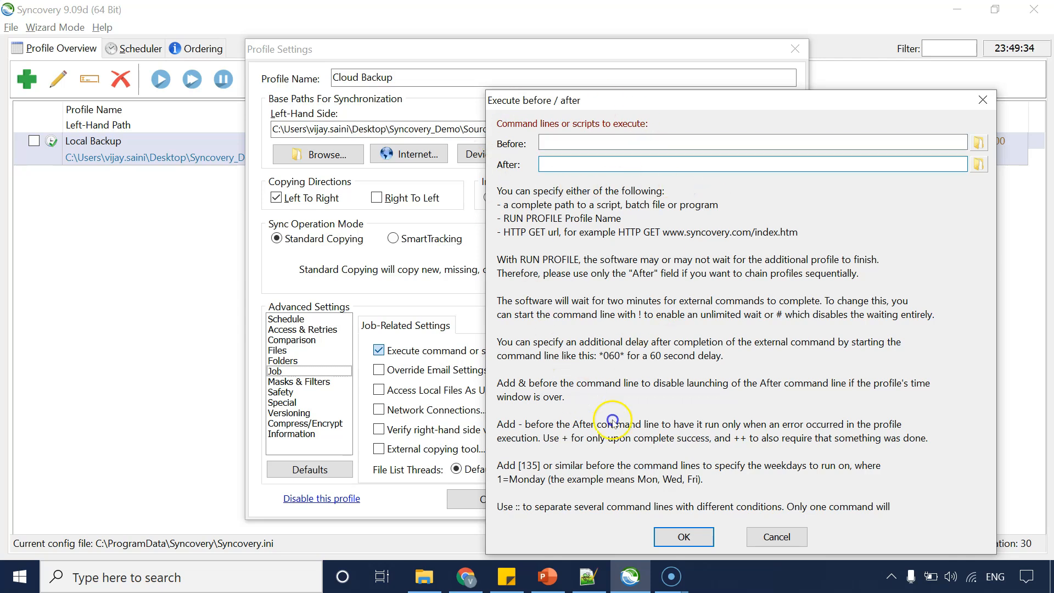
left_click(784, 531)
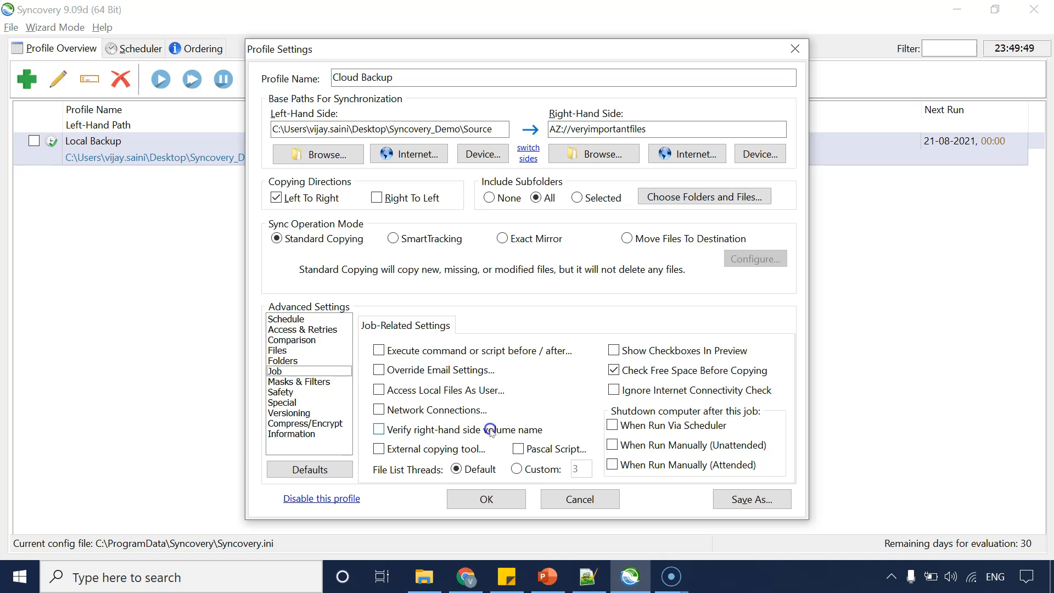
left_click(389, 370)
left_click(618, 460)
left_click(435, 406)
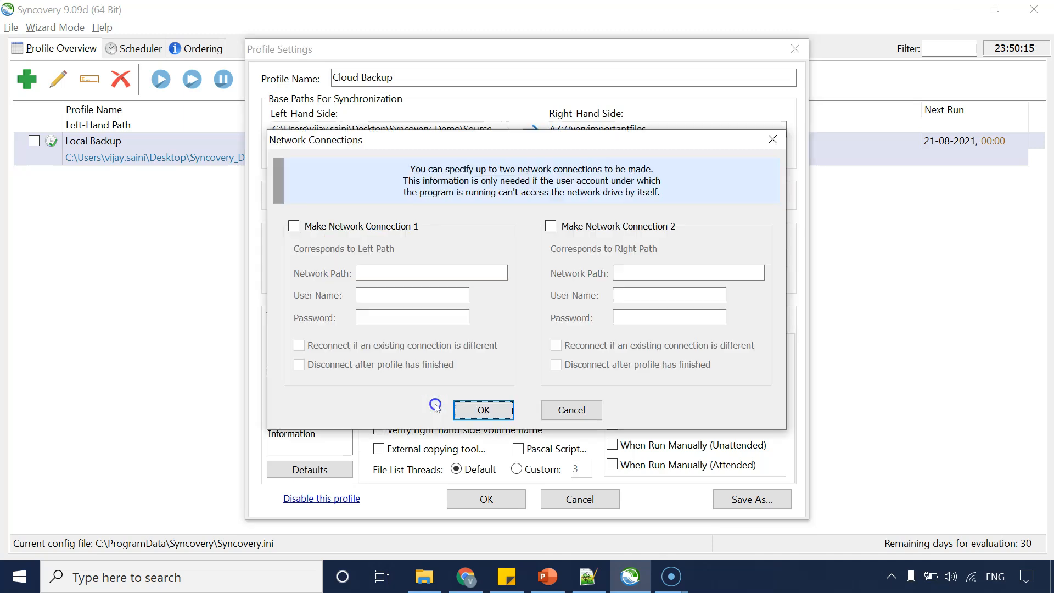
left_click(568, 413)
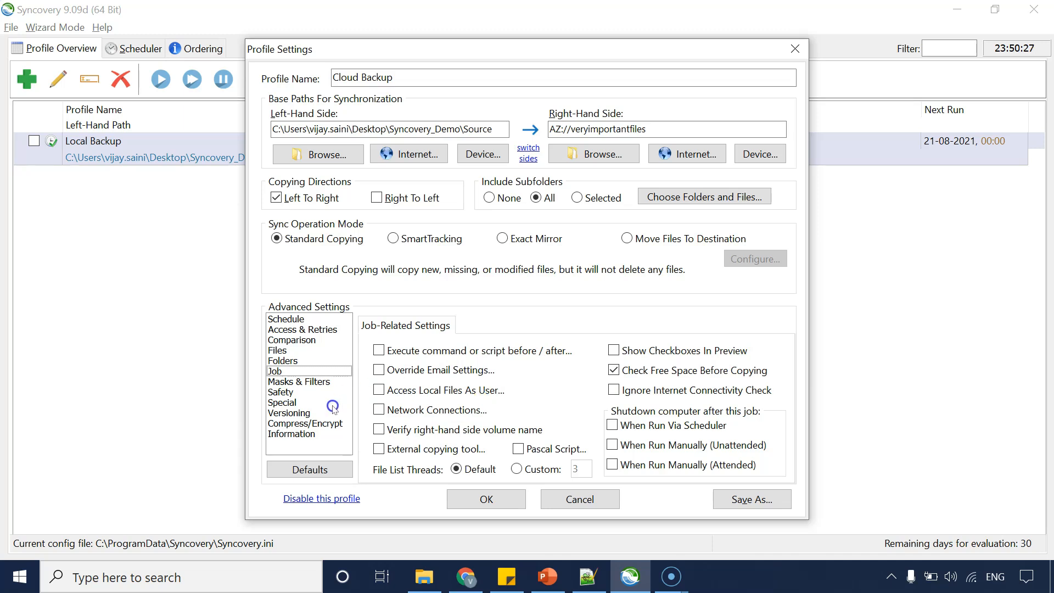
Review the Masks & Filters, Safety and Special advanced settings, including their extra tabs.
left_click(299, 382)
left_click(300, 392)
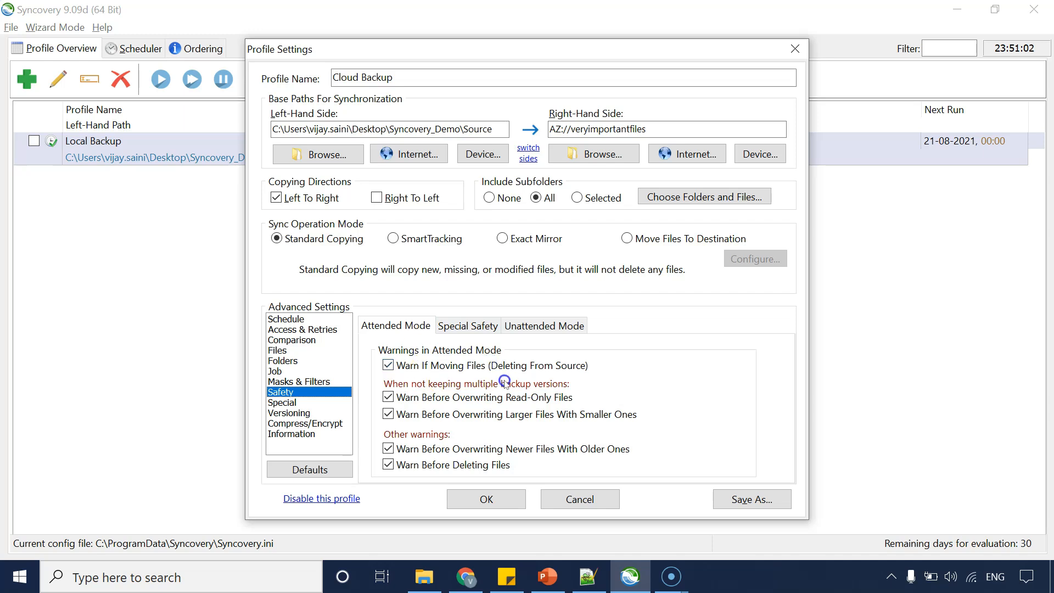
left_click(467, 326)
left_click(522, 330)
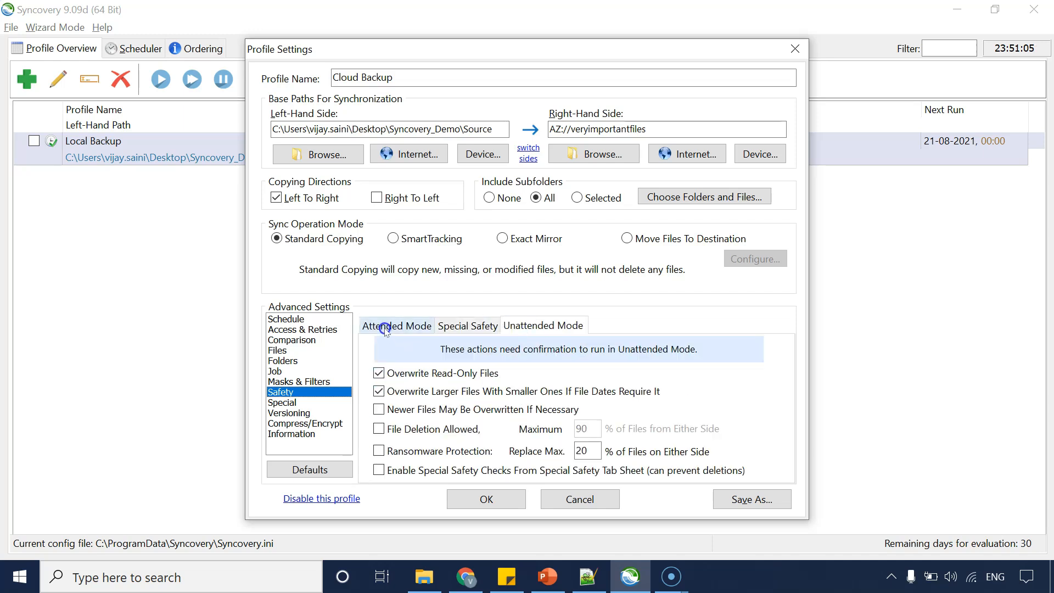
left_click(285, 403)
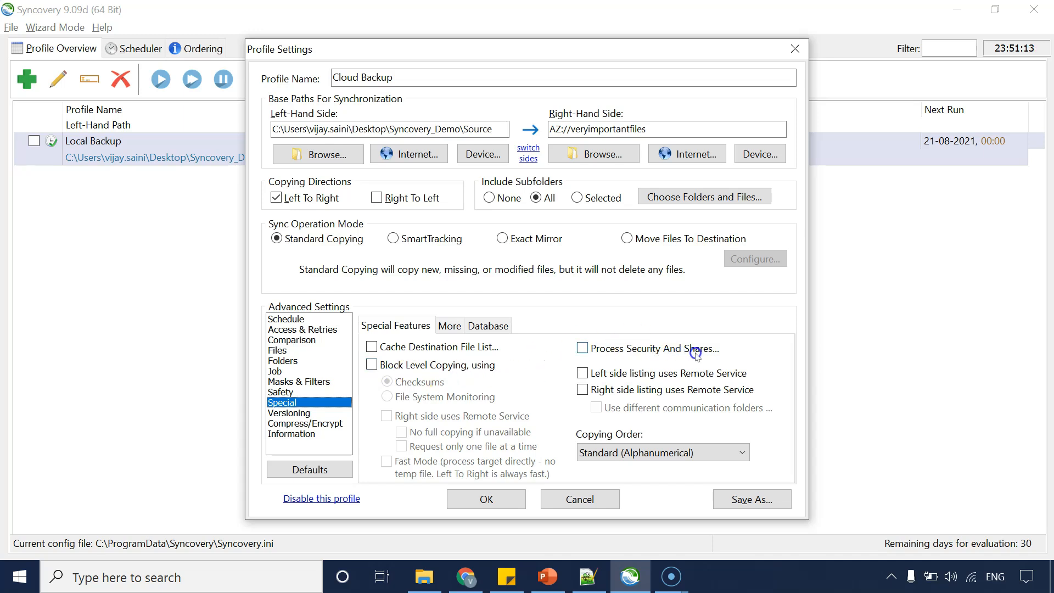
left_click(474, 326)
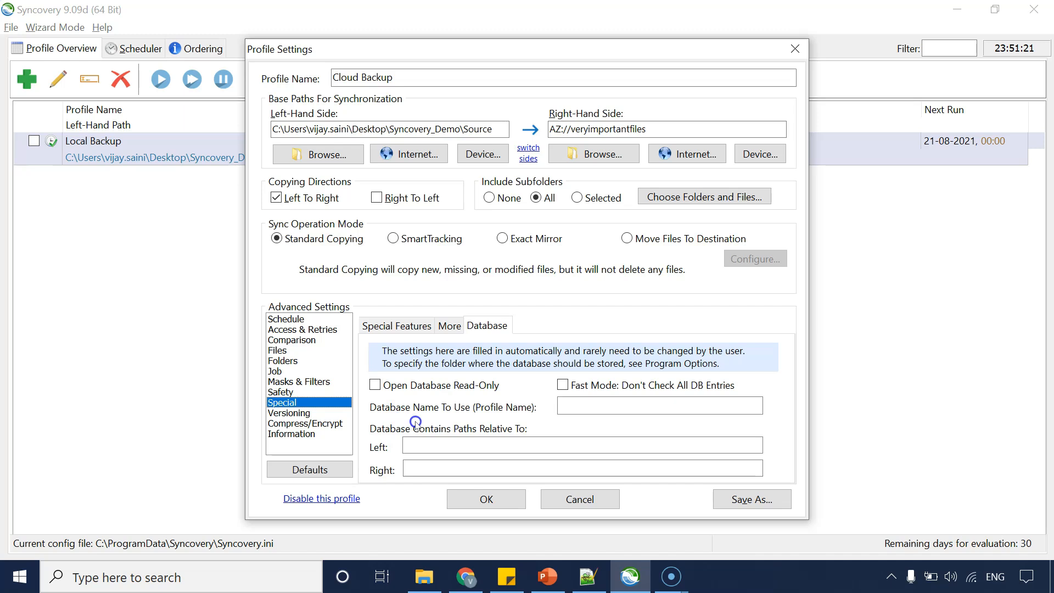
left_click(307, 412)
left_click(395, 371)
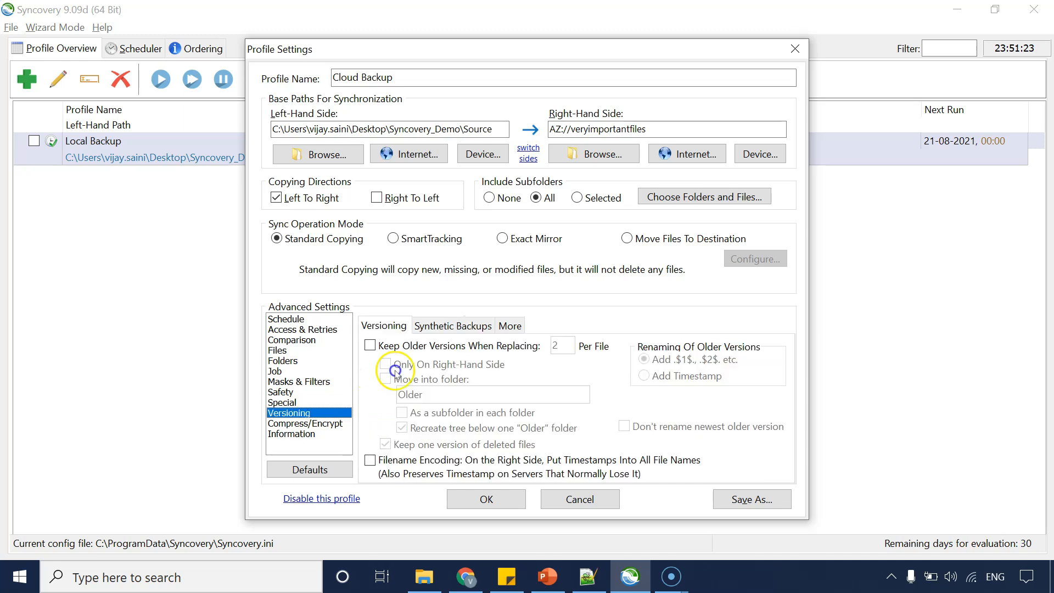
left_click(431, 346)
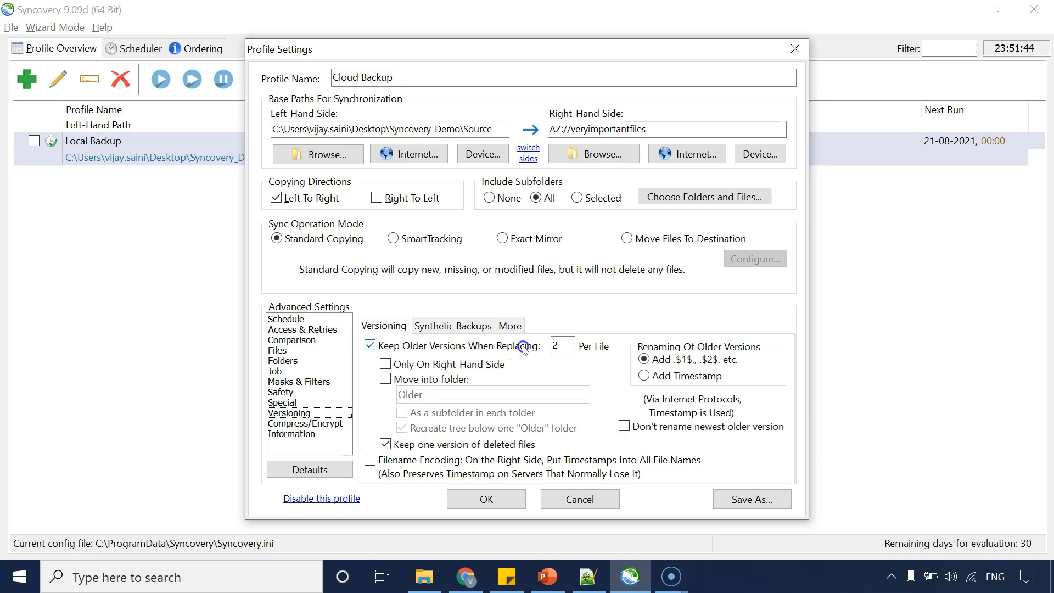
left_click(371, 346)
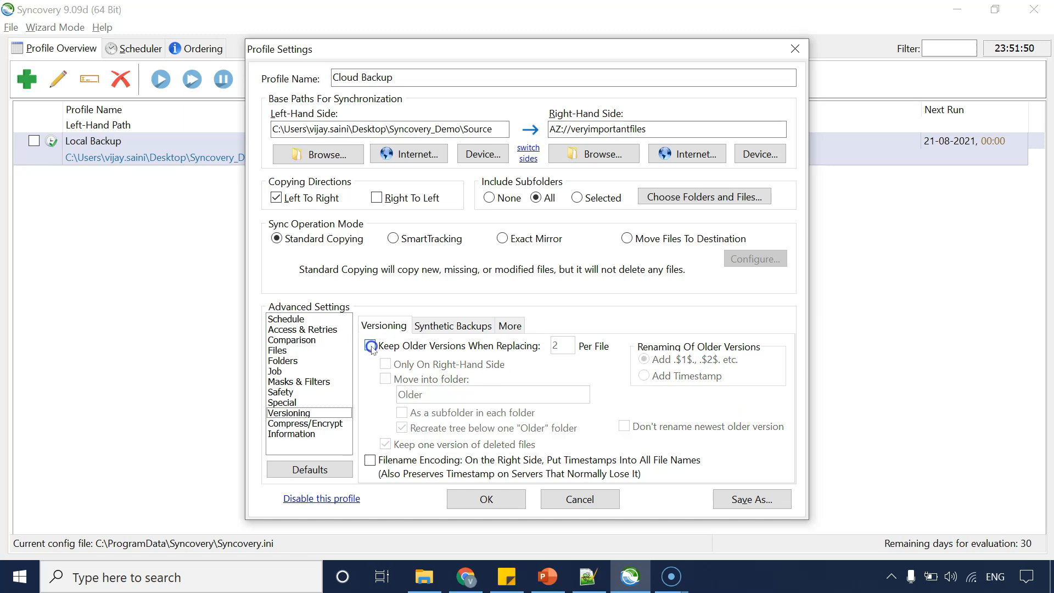
Enable compressing each file individually using the .zip format in the Compress/Encrypt settings.
left_click(298, 423)
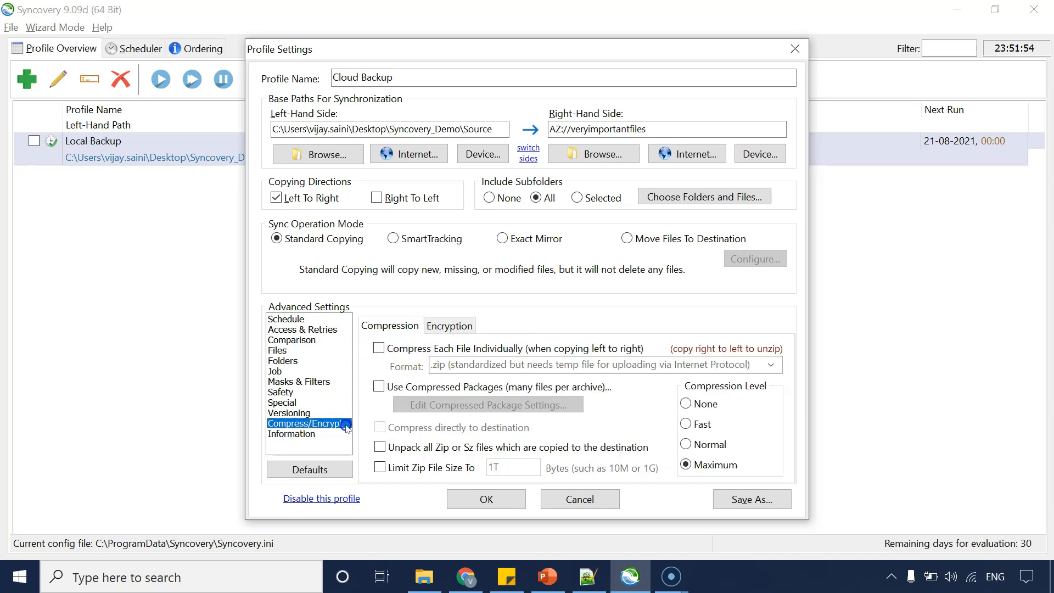
left_click(381, 350)
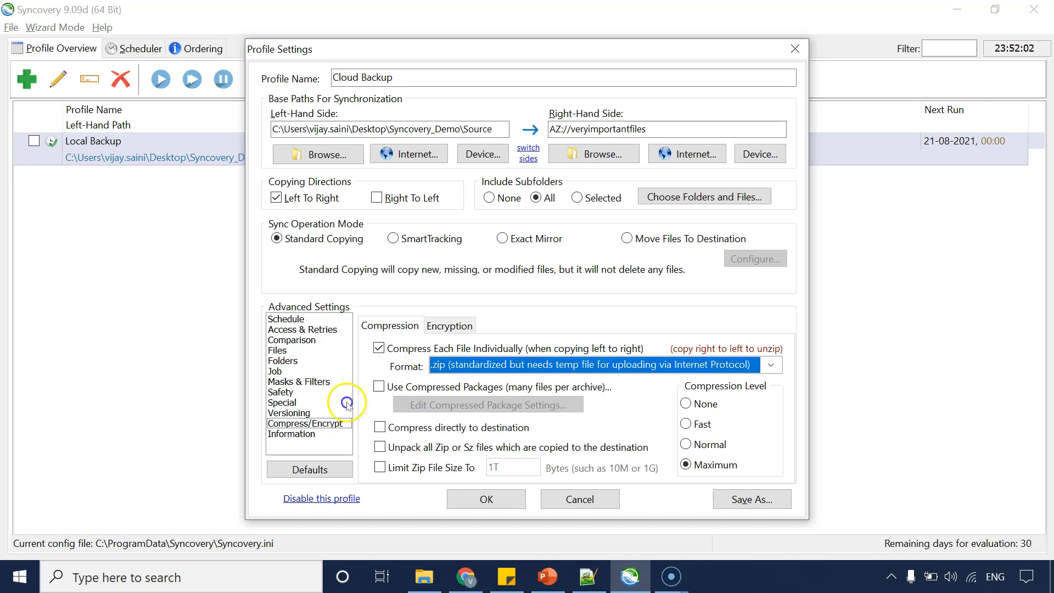
left_click(485, 364)
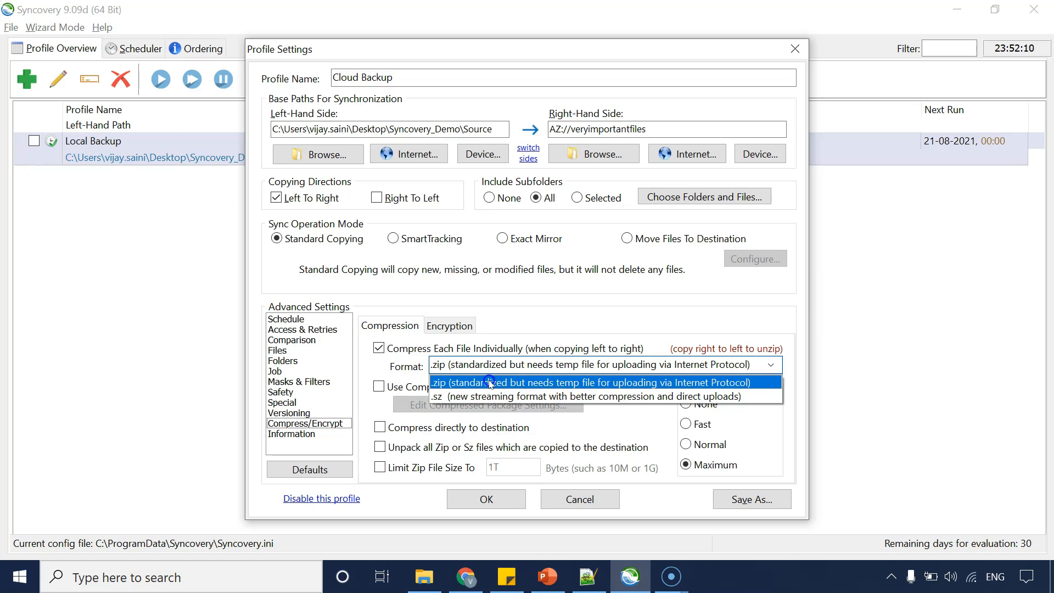
left_click(490, 383)
left_click(448, 324)
left_click(388, 326)
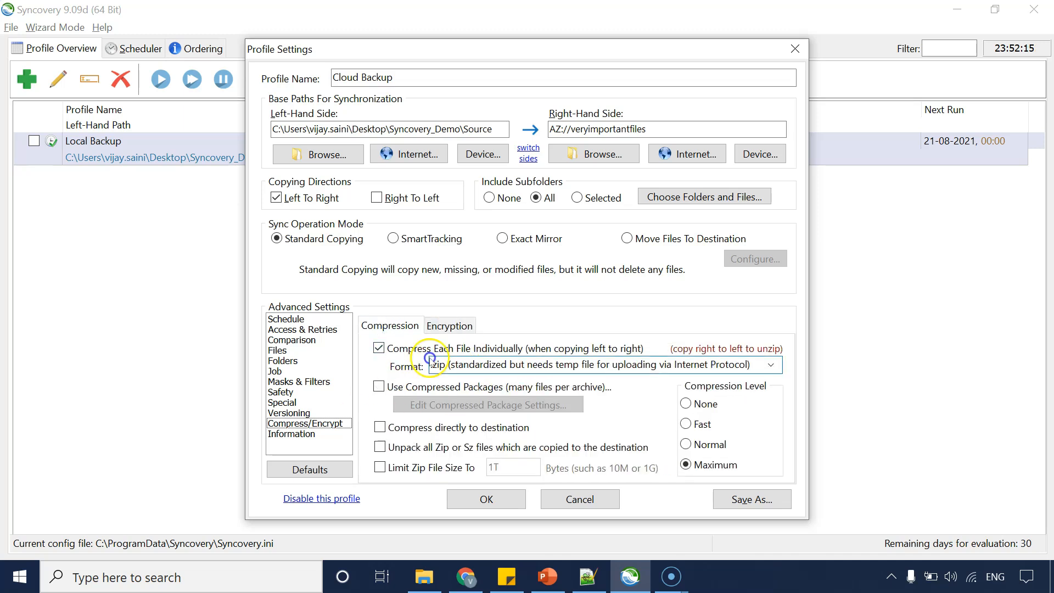
Check the Information page and save the Cloud Backup profile settings.
left_click(310, 438)
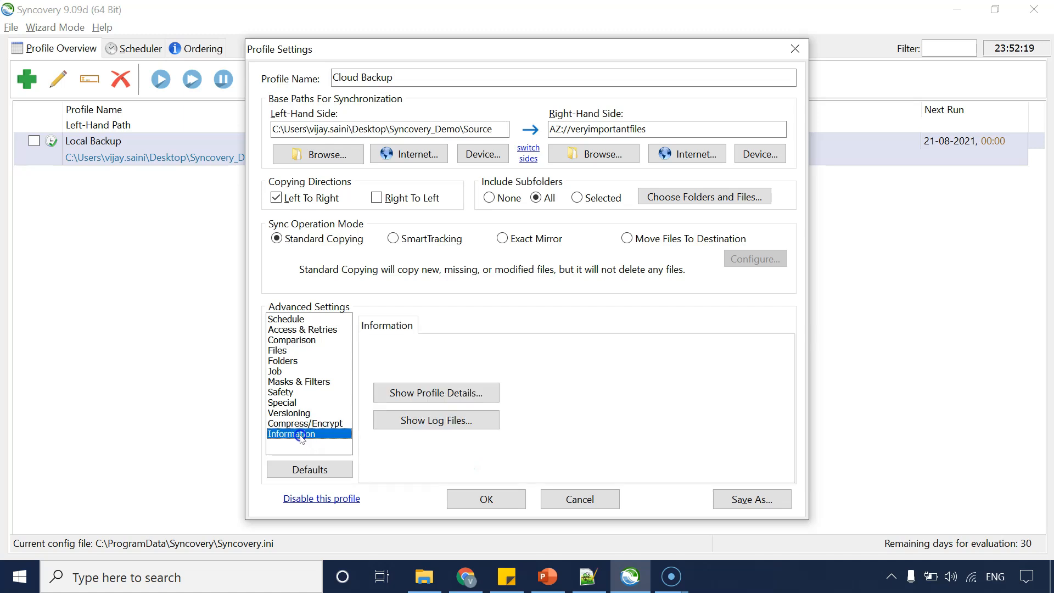
left_click(432, 419)
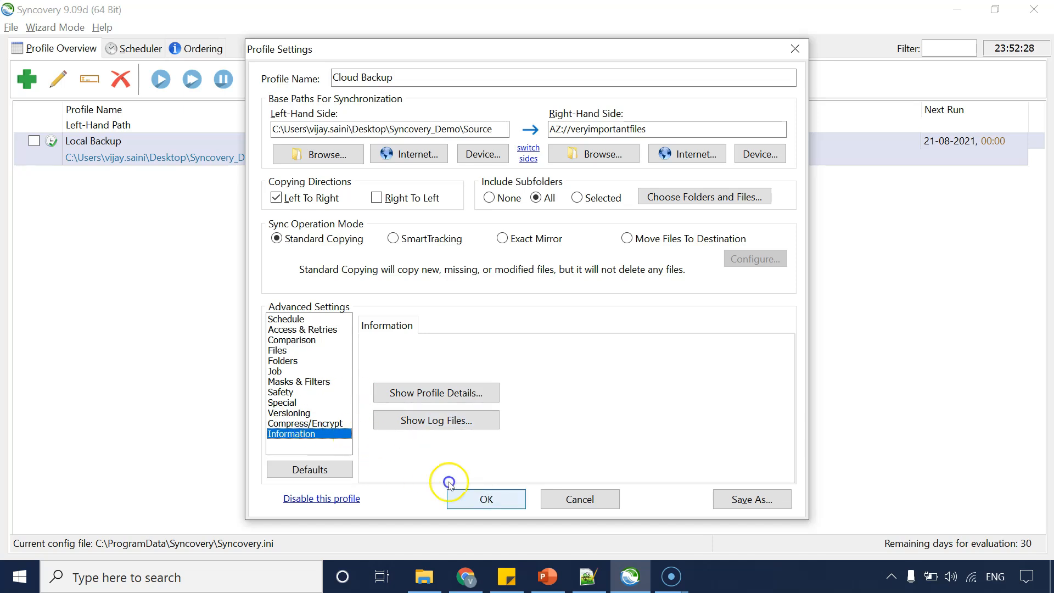
left_click(300, 423)
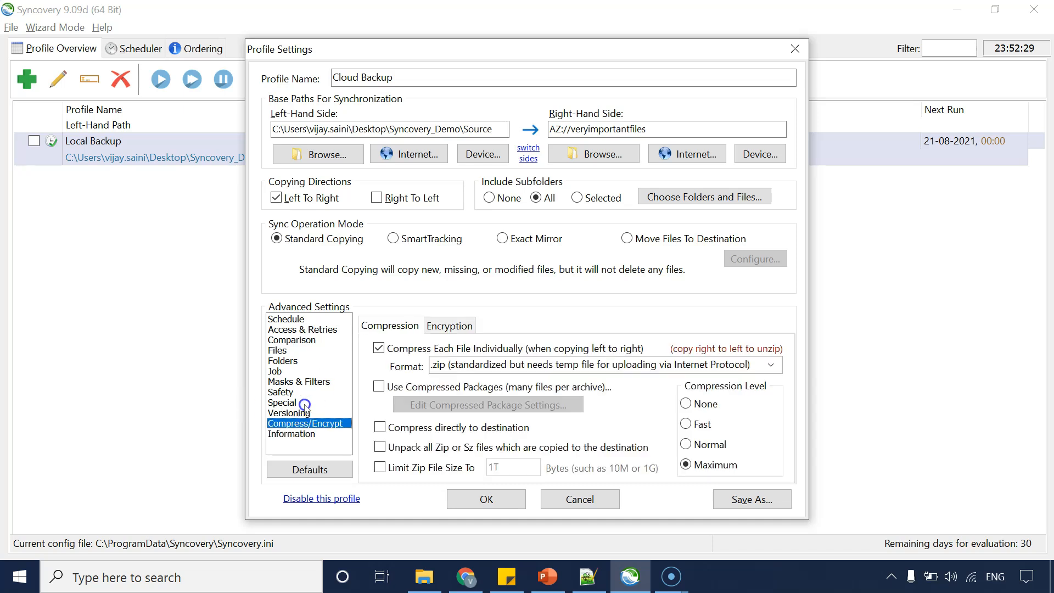
left_click(490, 499)
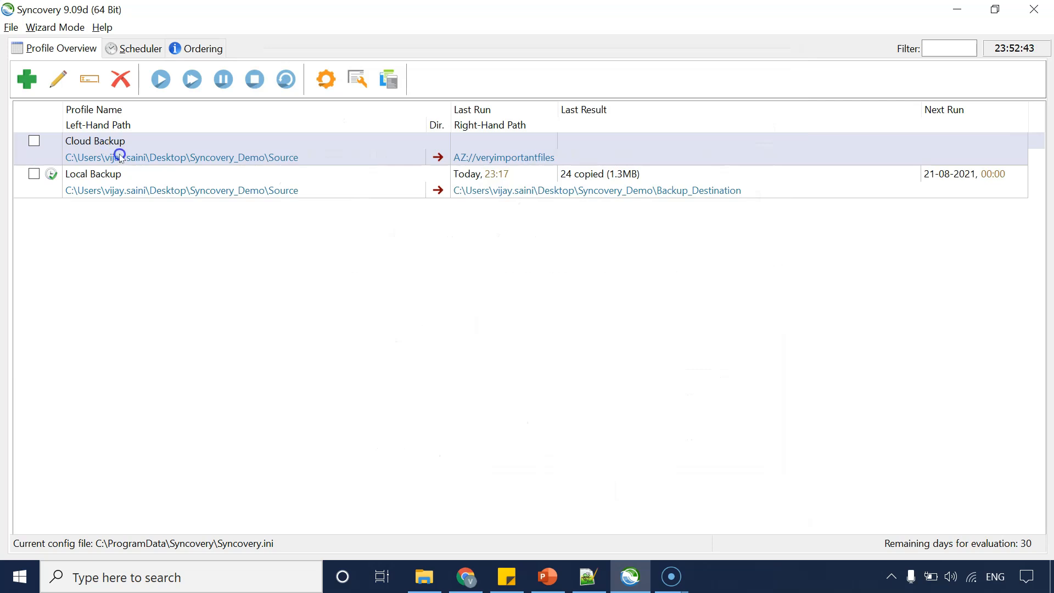
Check the Scheduler list and the contents of the veryimportantfiles container in the Azure portal.
left_click(141, 47)
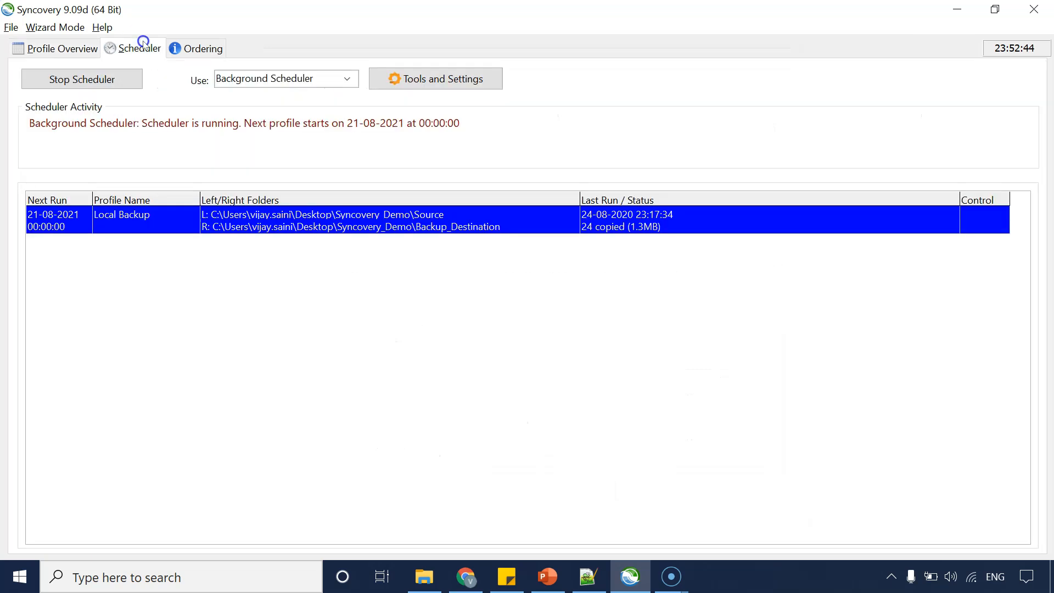
left_click(51, 47)
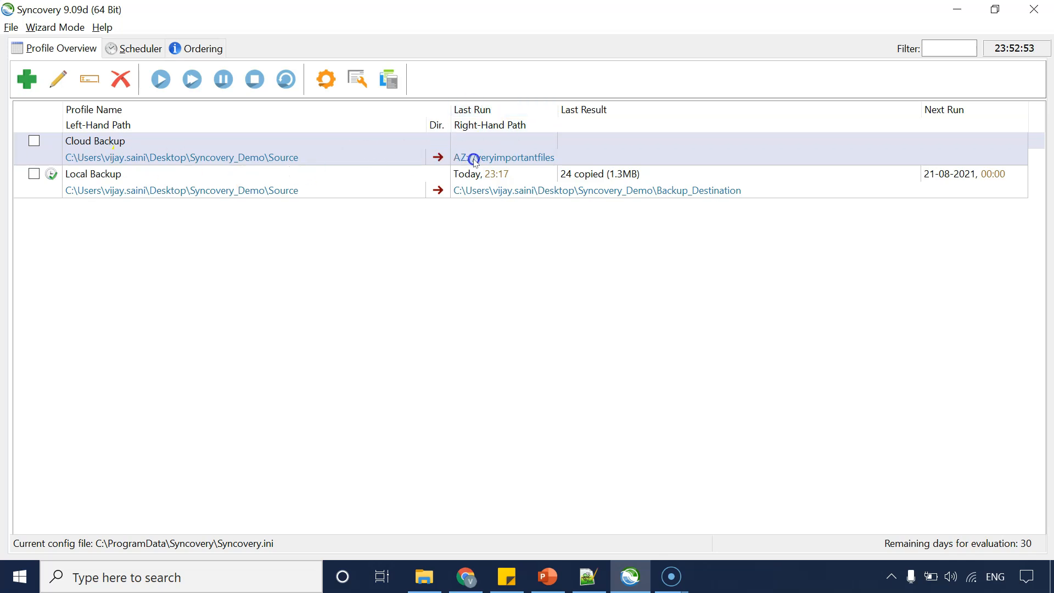
right_click(167, 157)
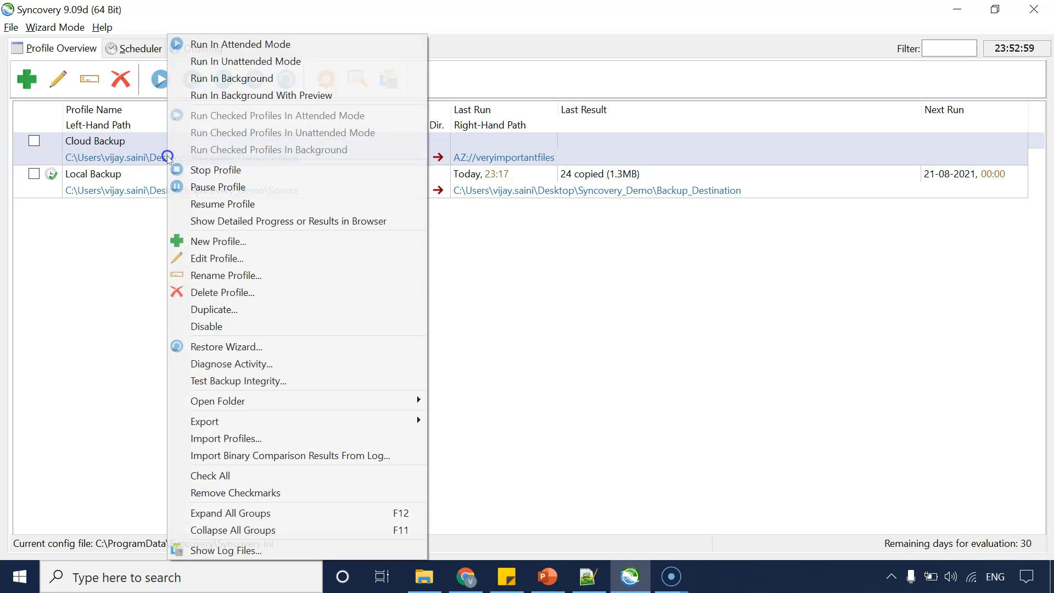
left_click(640, 372)
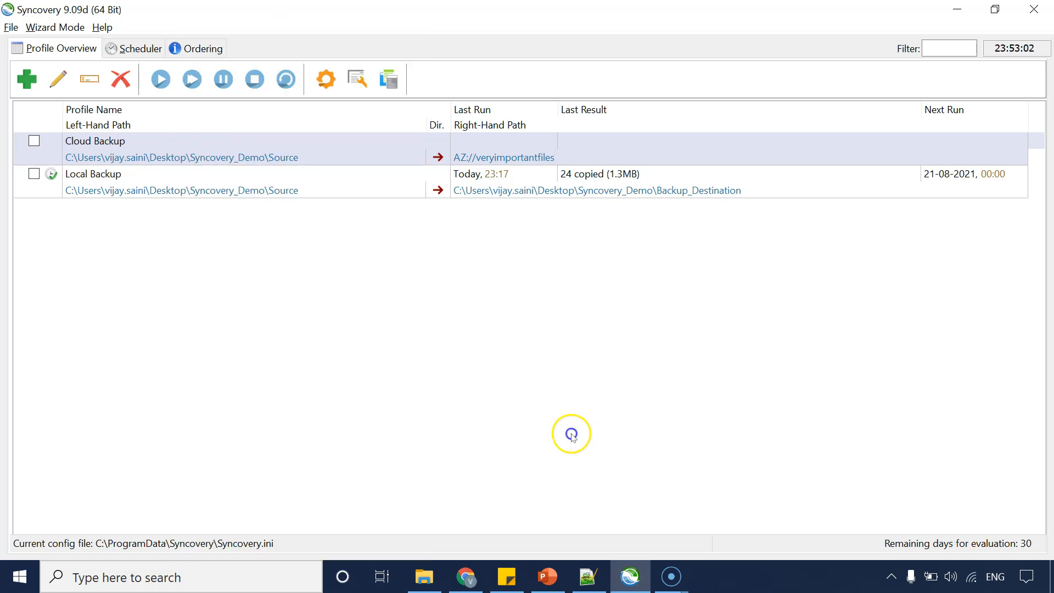
left_click(464, 576)
left_click(314, 307)
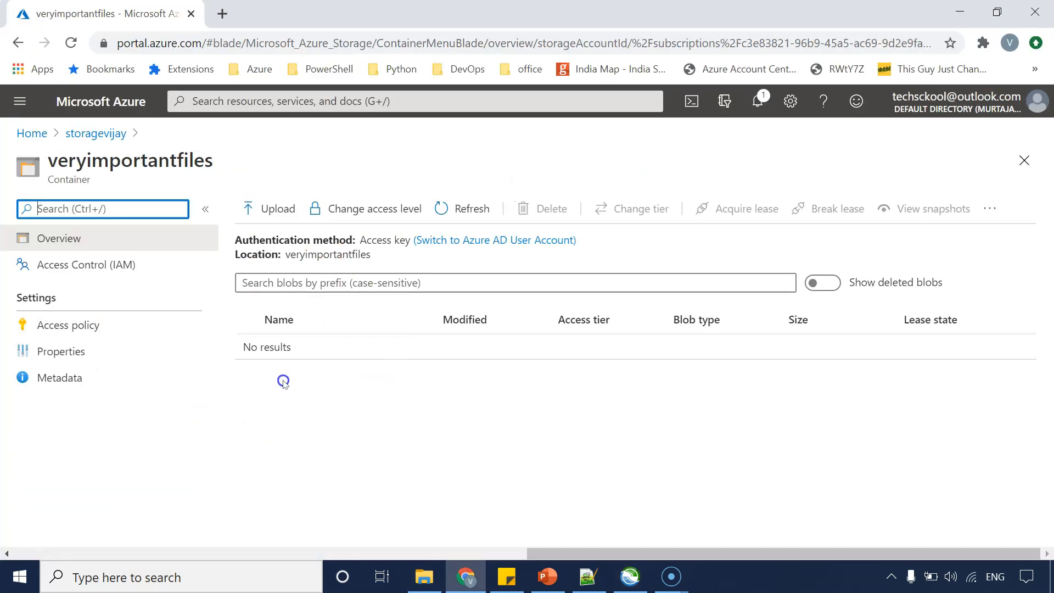
left_click(643, 586)
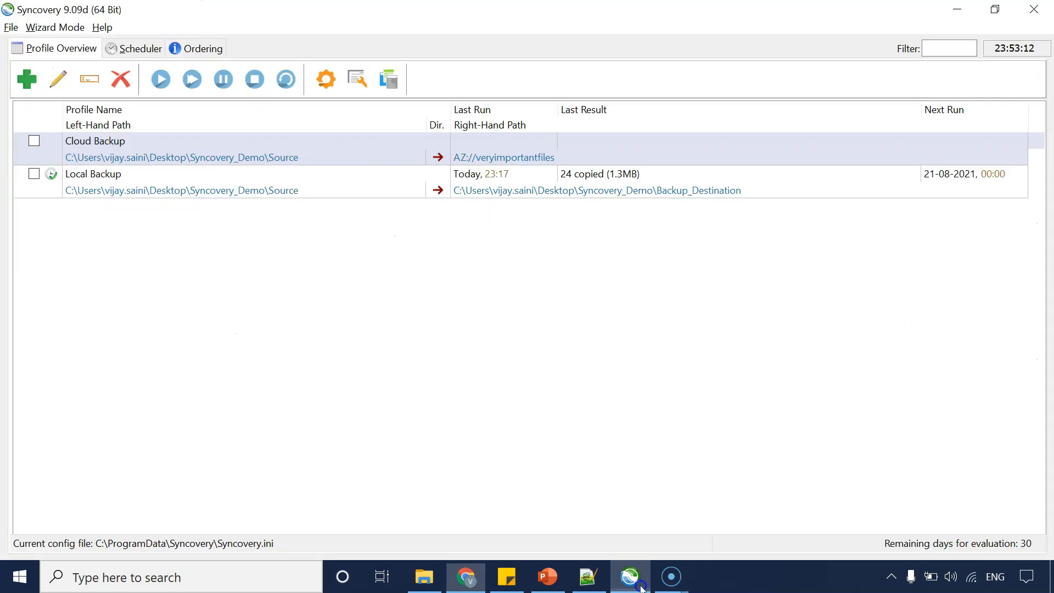
Run the Cloud Backup profile in unattended mode.
right_click(105, 152)
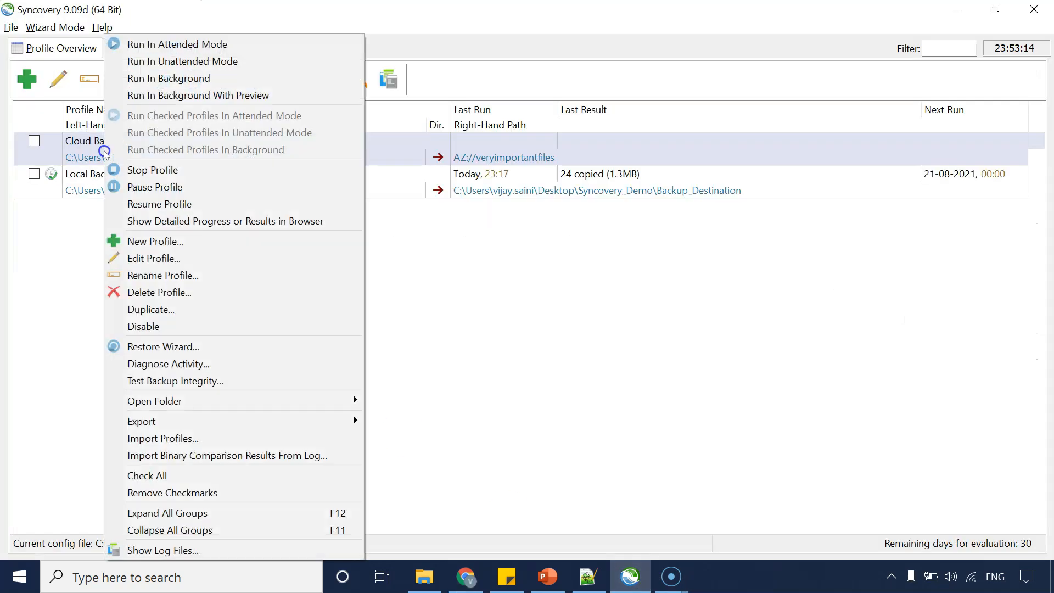
left_click(176, 61)
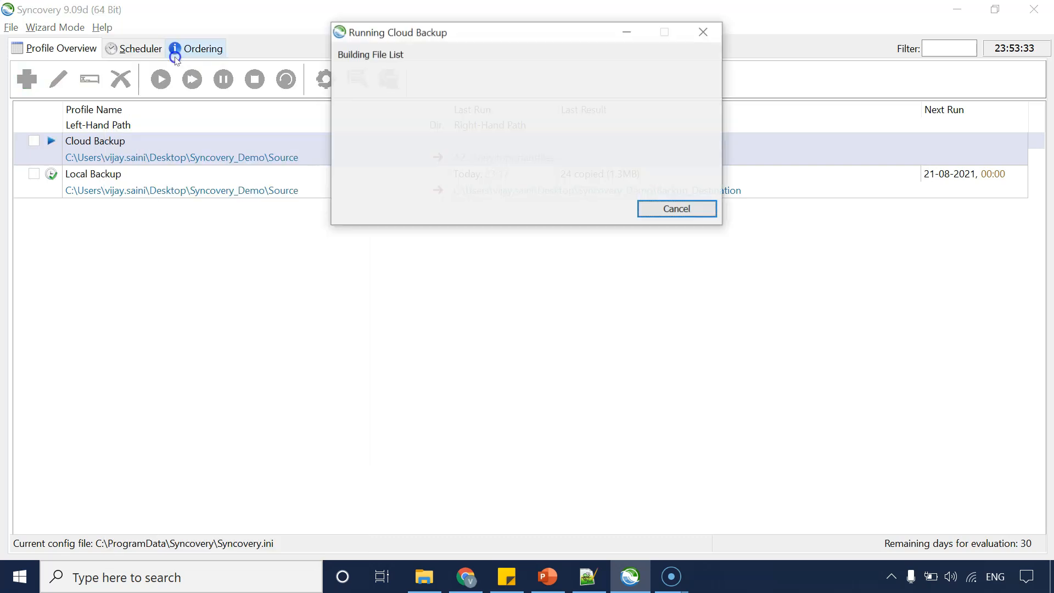
left_click(422, 577)
left_click(421, 582)
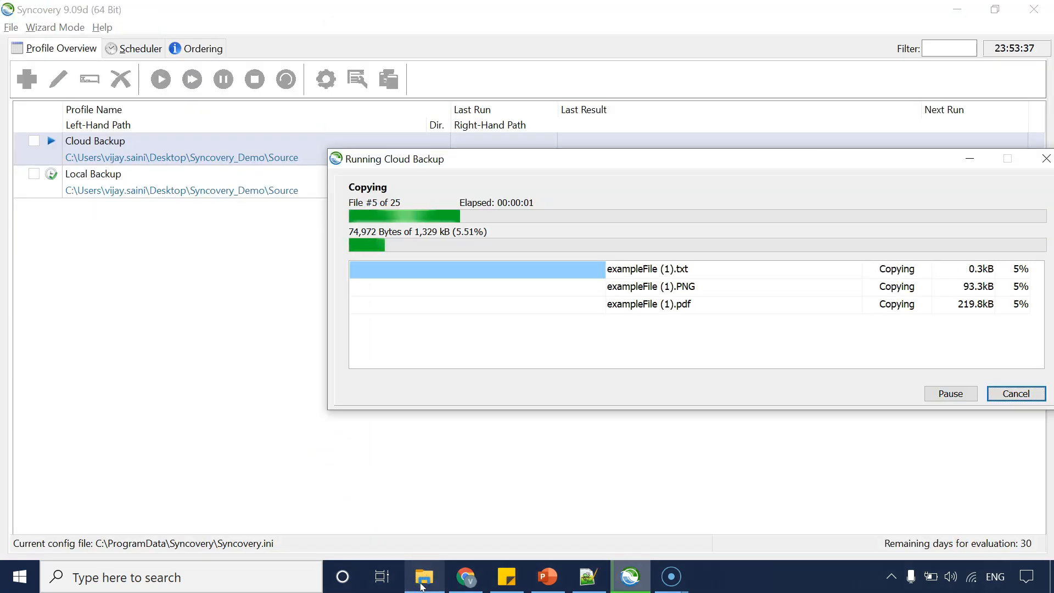
Refresh the veryimportantfiles container in the Azure portal and scroll through the uploaded backup files.
left_click(423, 582)
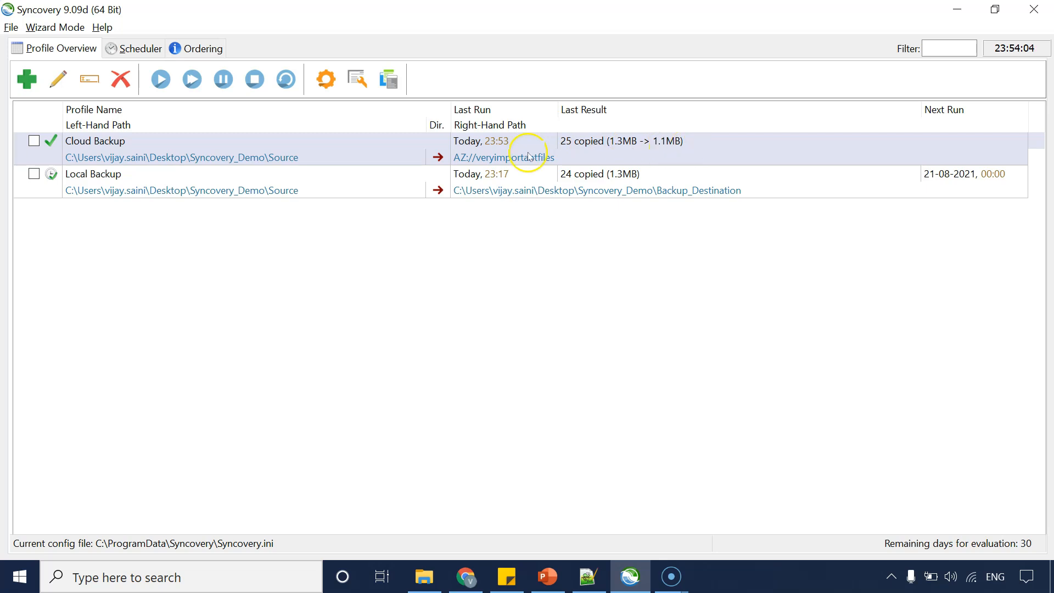
left_click(464, 576)
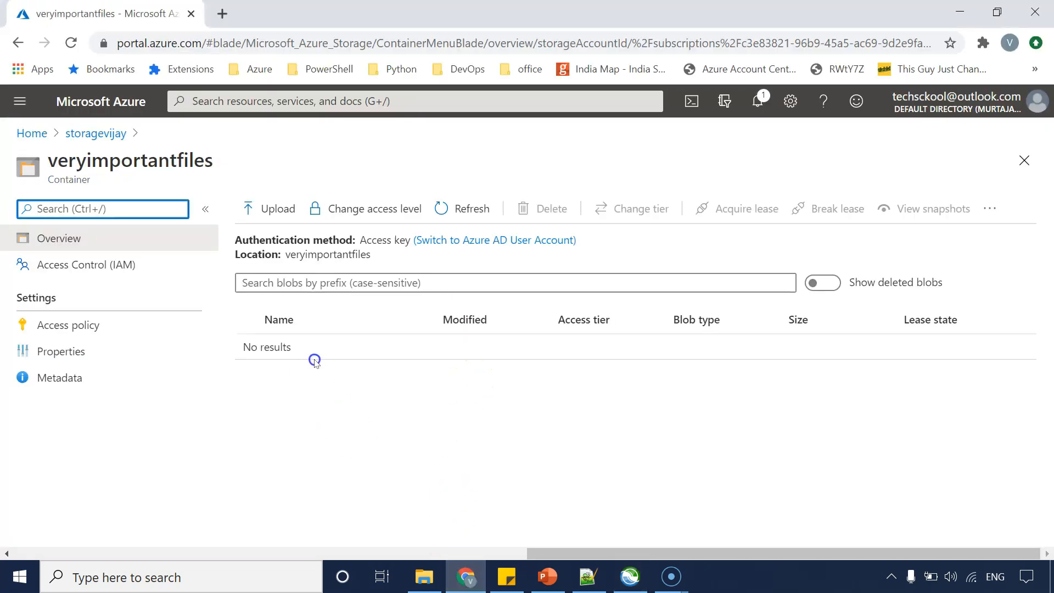
left_click(470, 208)
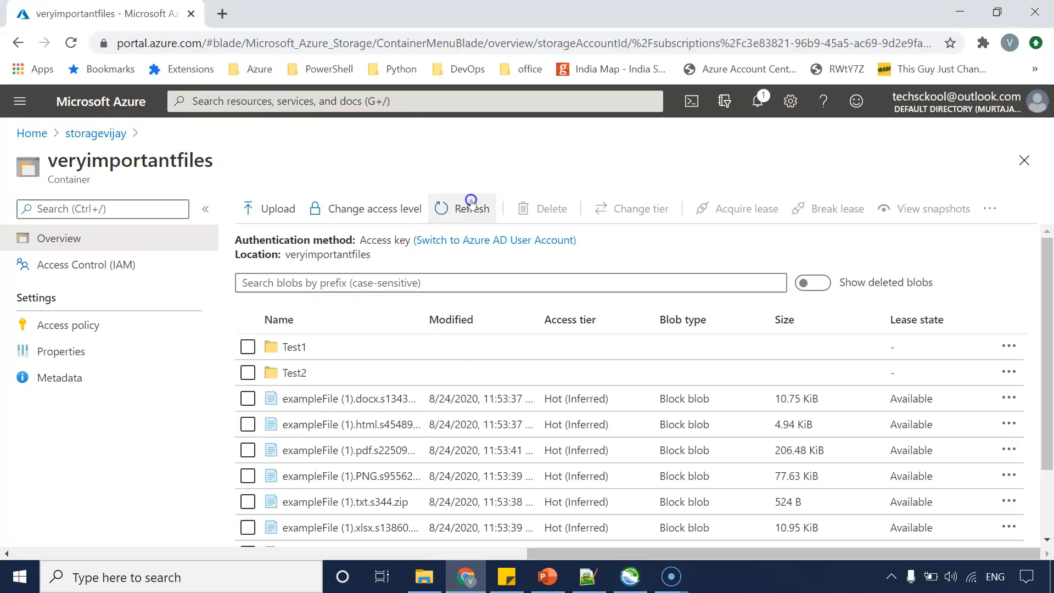
scroll(409, 409, "down", 2)
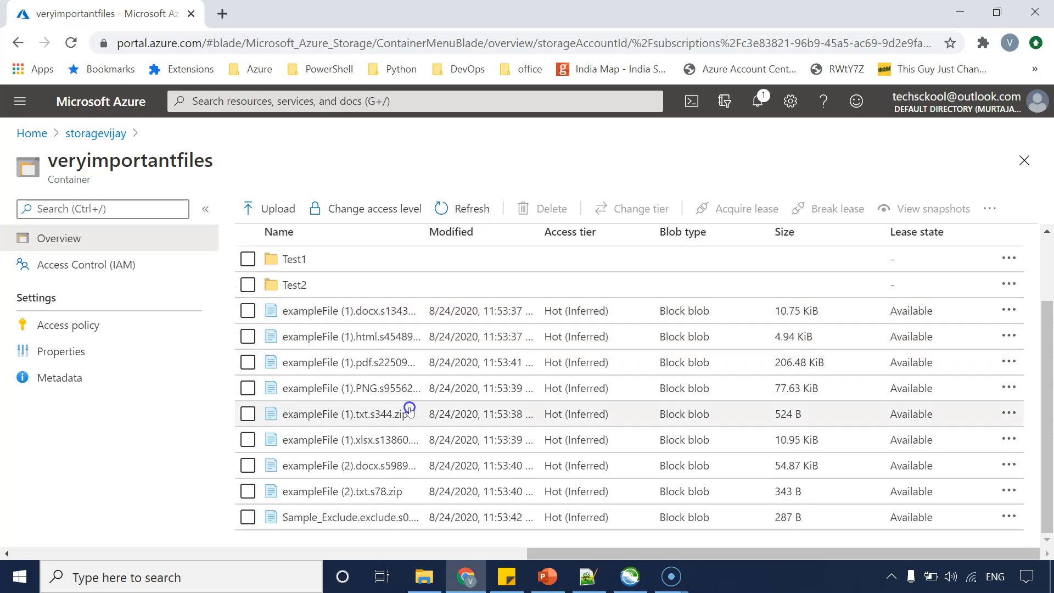
scroll(409, 409, "up", 2)
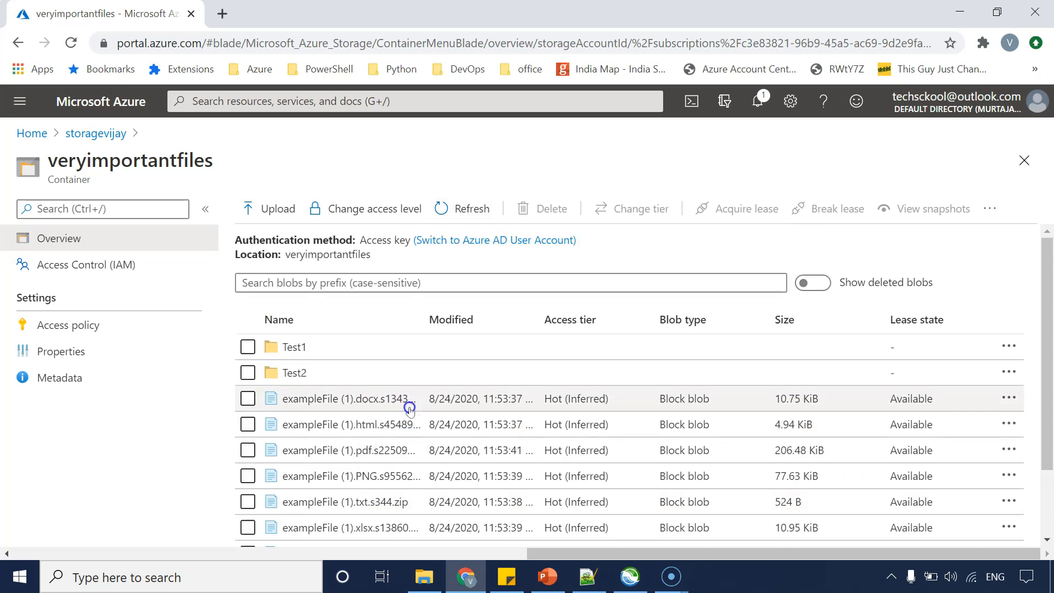
scroll(409, 409, "down", 2)
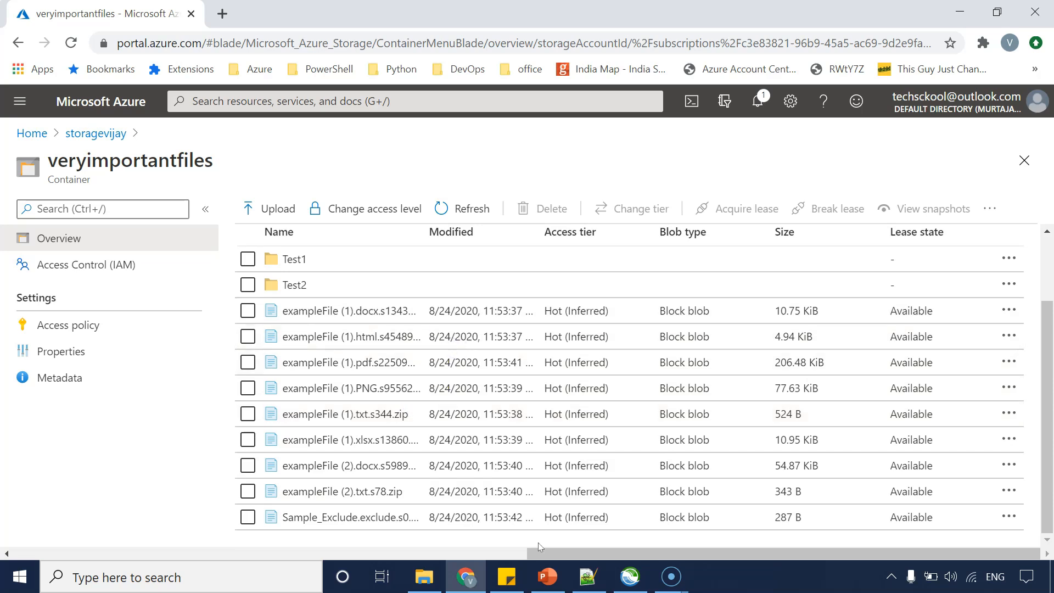
Review the local Source folder, then open the Cloud Backup profile settings to revisit its compression options.
mouse_move(415, 589)
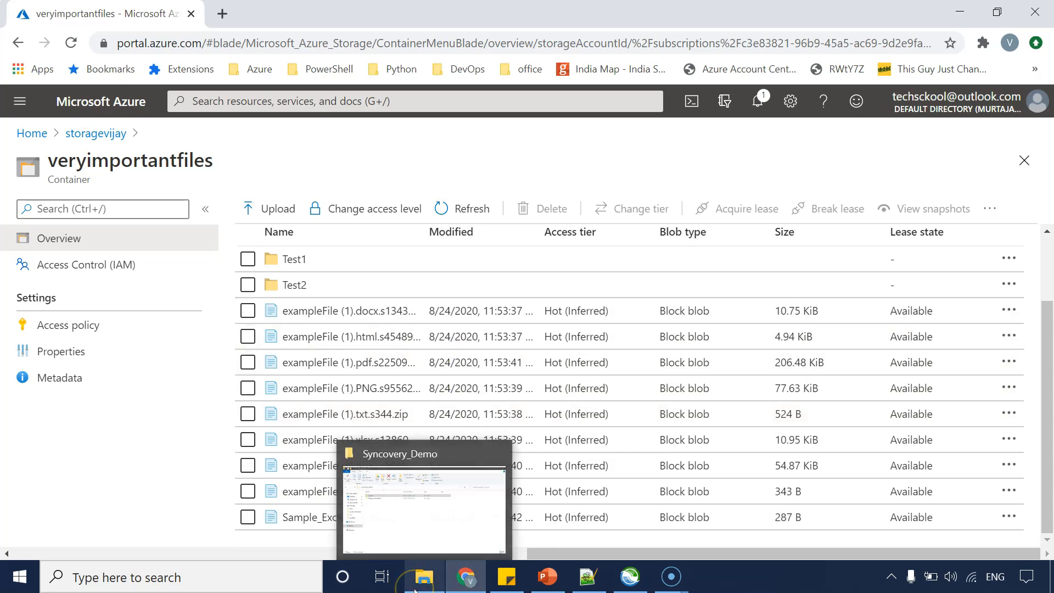
left_click(636, 575)
left_click(424, 576)
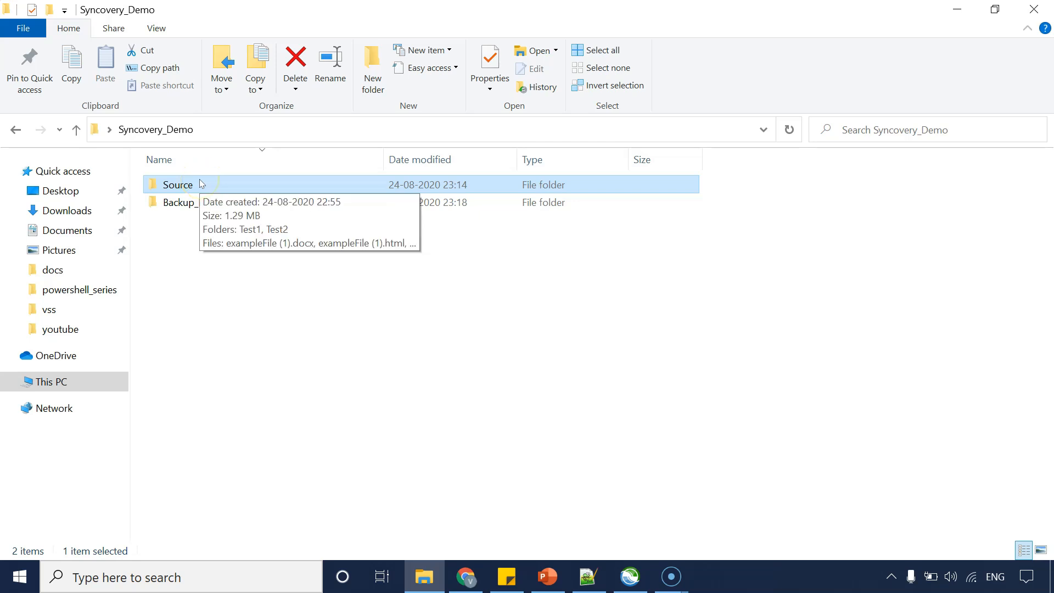
key("alt+Tab")
left_click(162, 149)
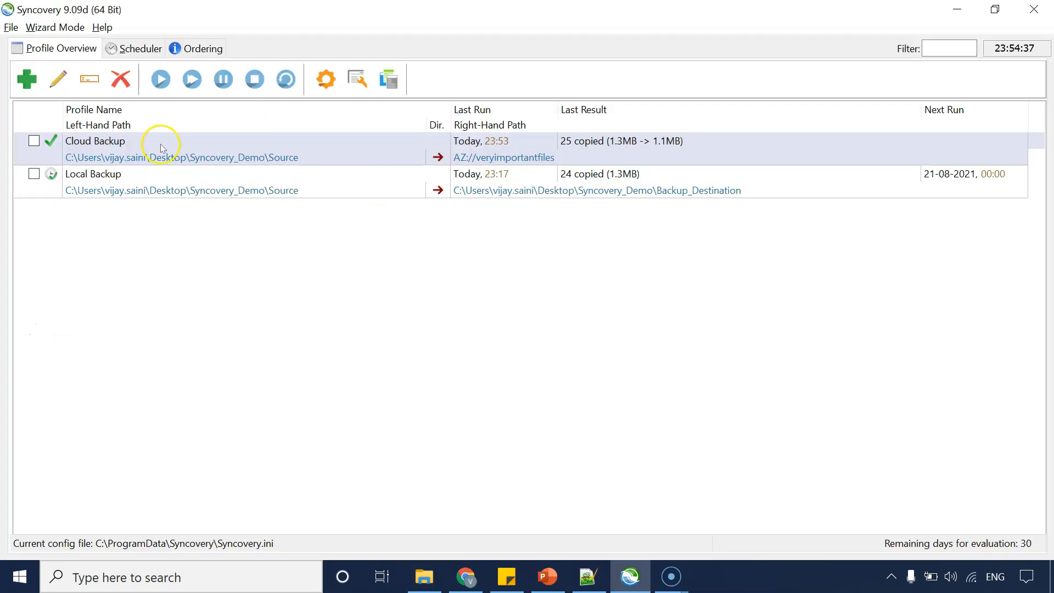
double_click(162, 148)
left_click(296, 320)
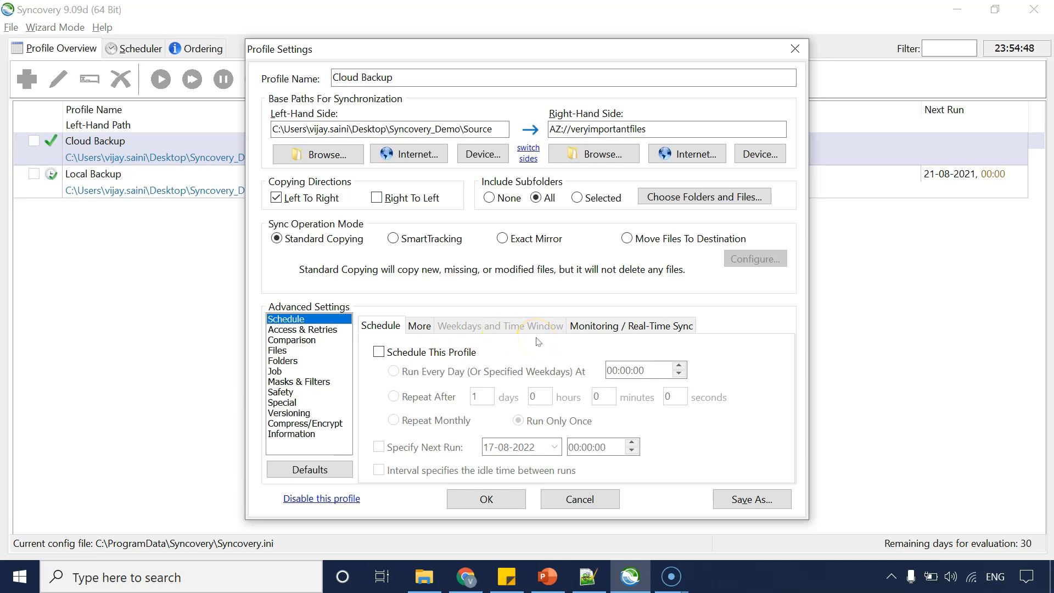
Inspect the zipped file names inside the Test2 folder of the container, then return to the container root.
key("alt+Tab")
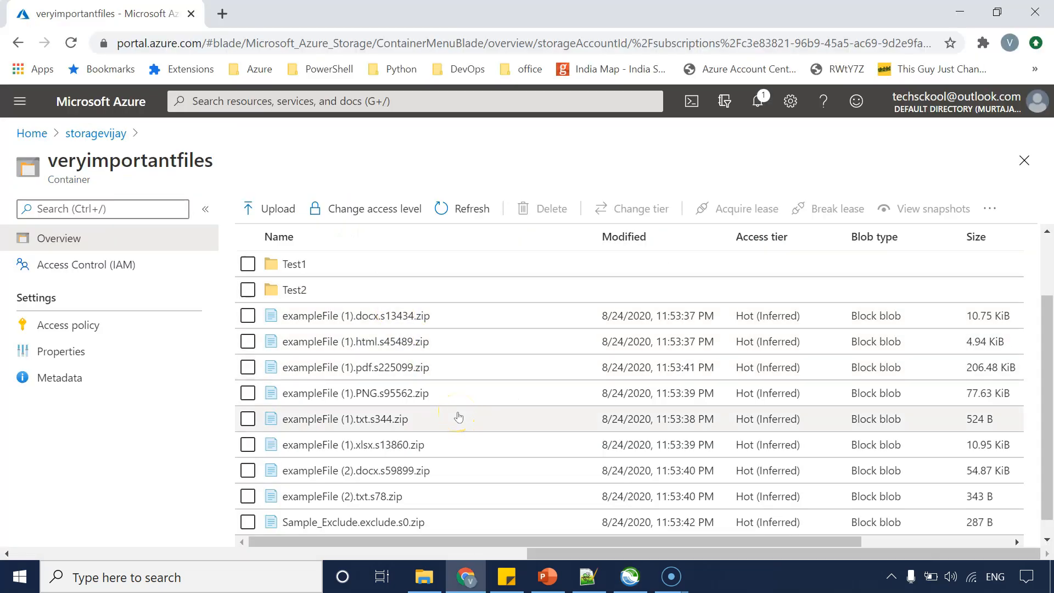
key("alt+Tab")
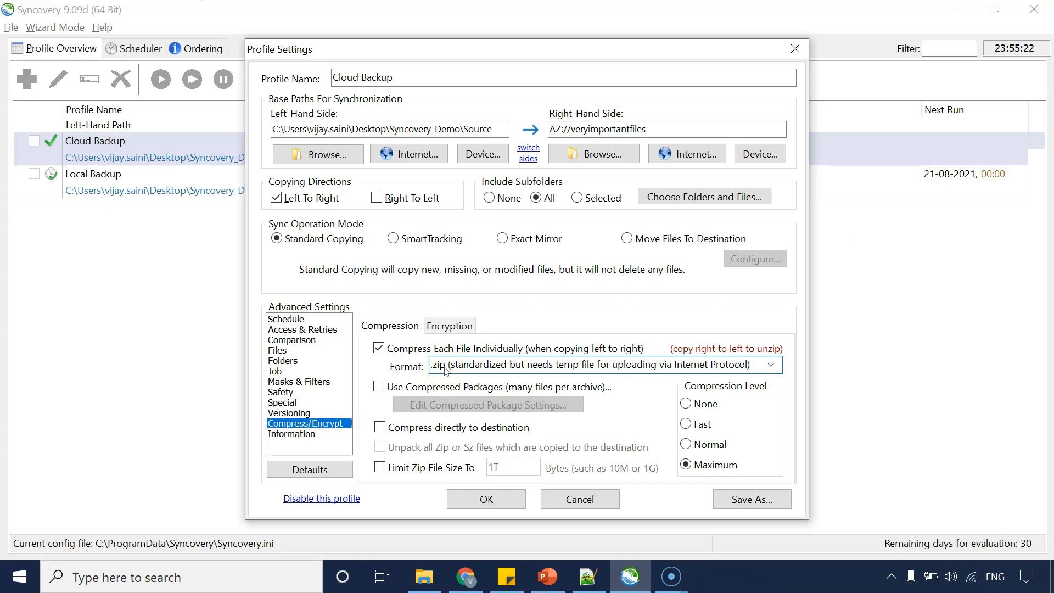
left_click(466, 575)
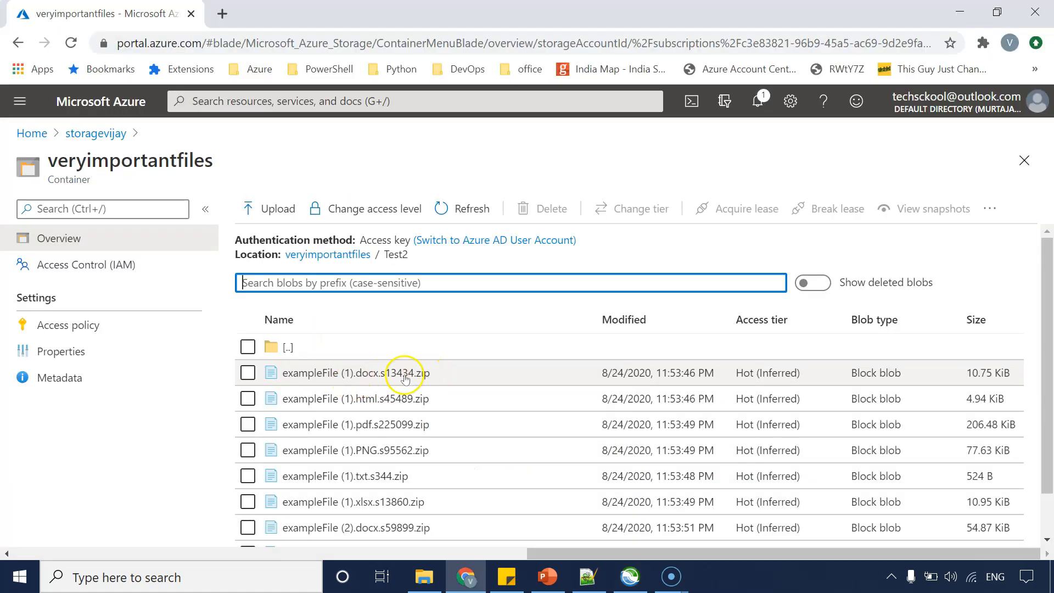
double_click(425, 373)
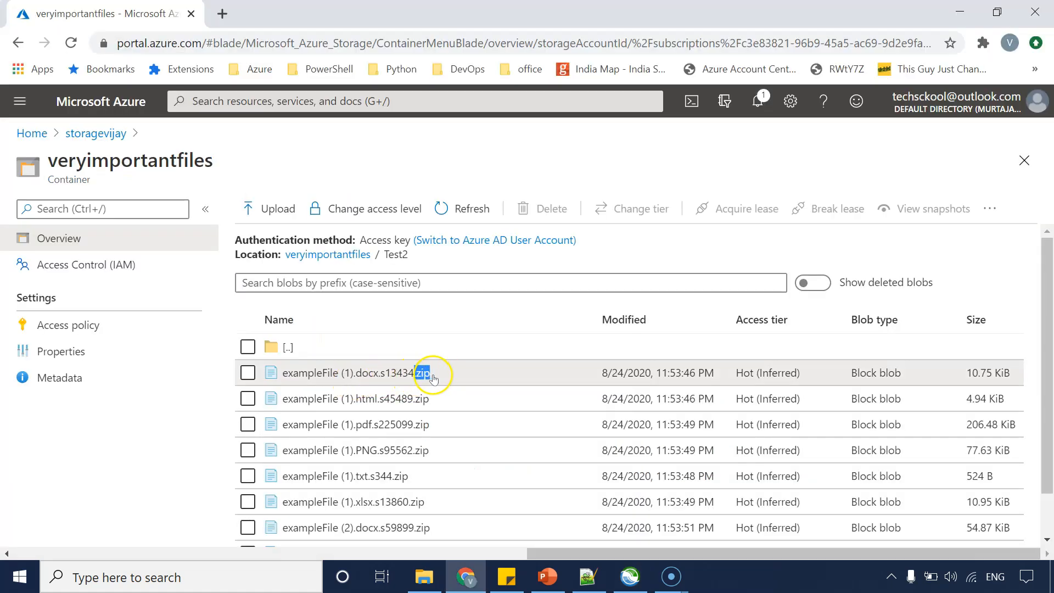
left_click_drag(415, 432, 441, 432)
left_click(283, 346)
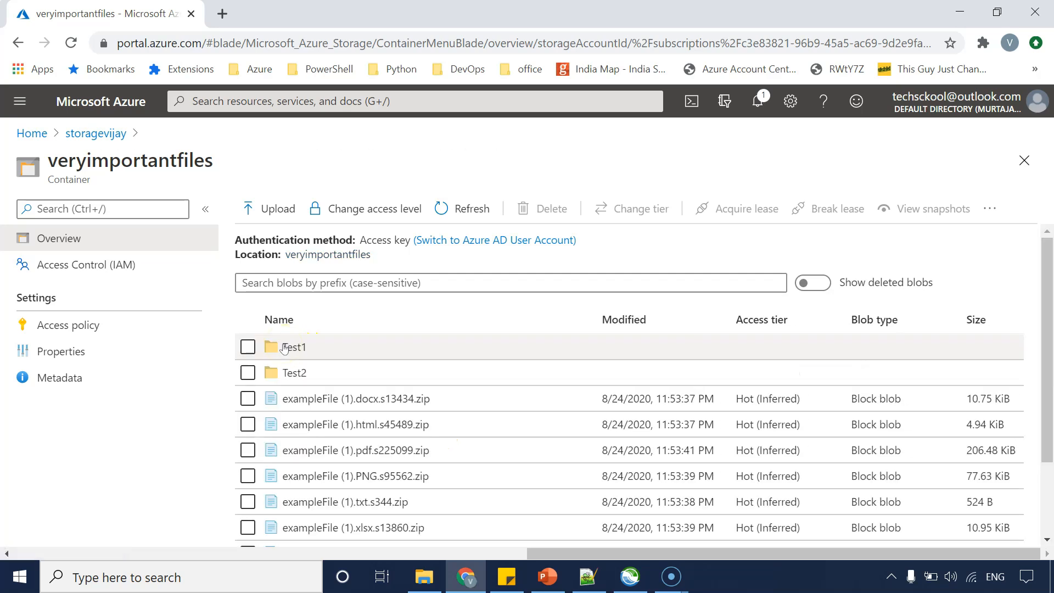
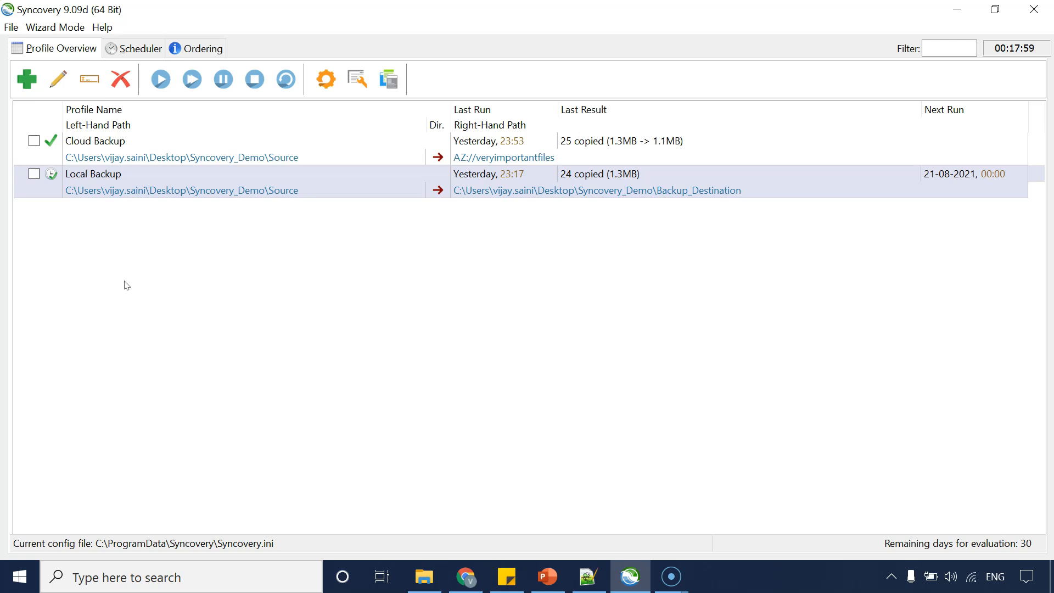
Export all program settings to a file named config_backup.ini on the Desktop.
left_click(125, 289)
left_click(356, 79)
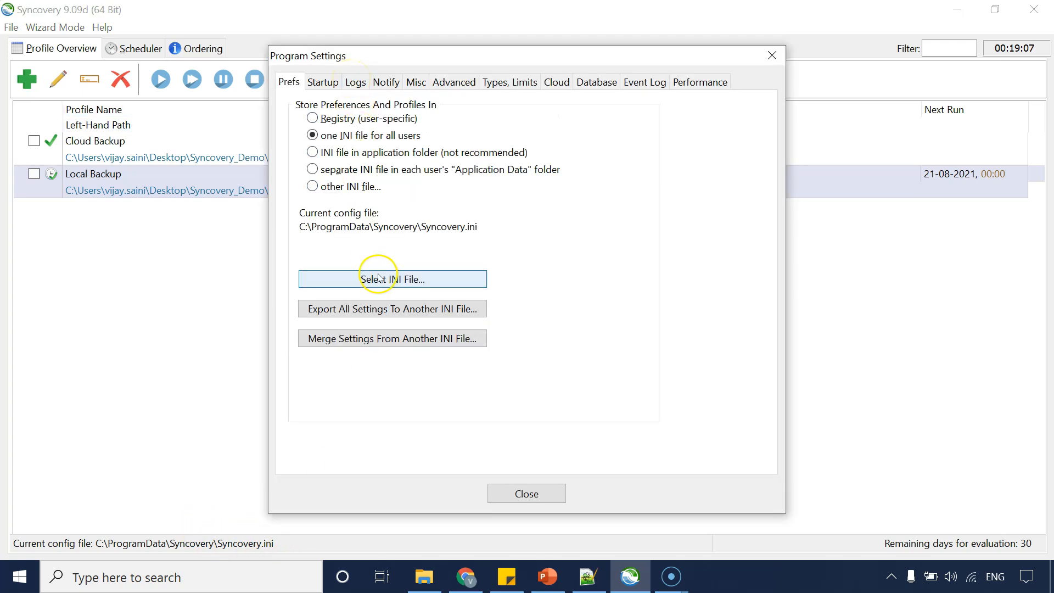
left_click(380, 309)
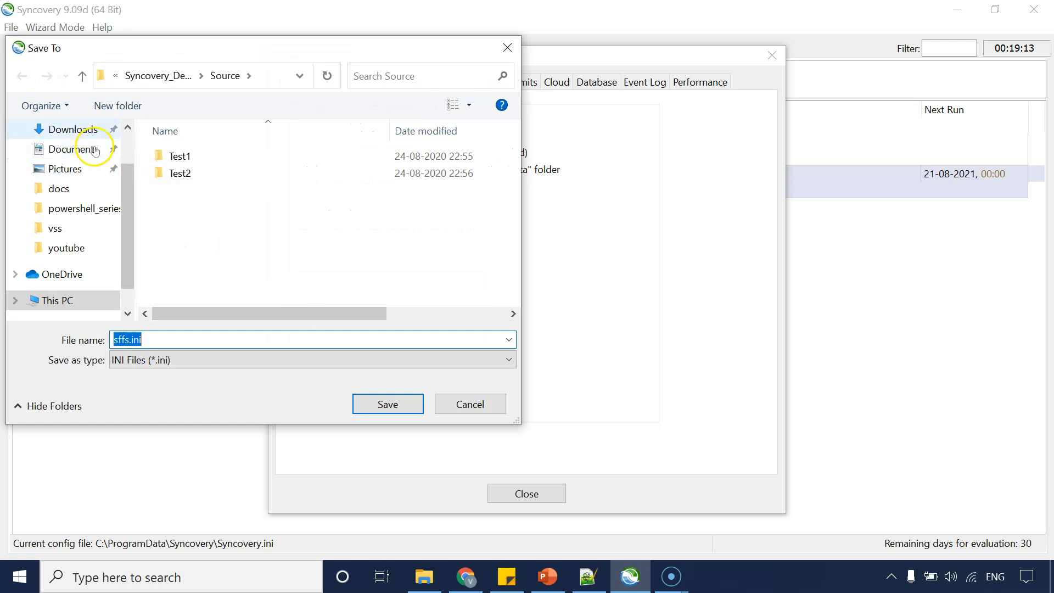
left_click(128, 128)
left_click(88, 161)
left_click(160, 339)
key("Home")
key("Delete")
key("Delete")
key("Delete")
key("Delete")
type("config_backu")
type("p")
left_click(200, 342)
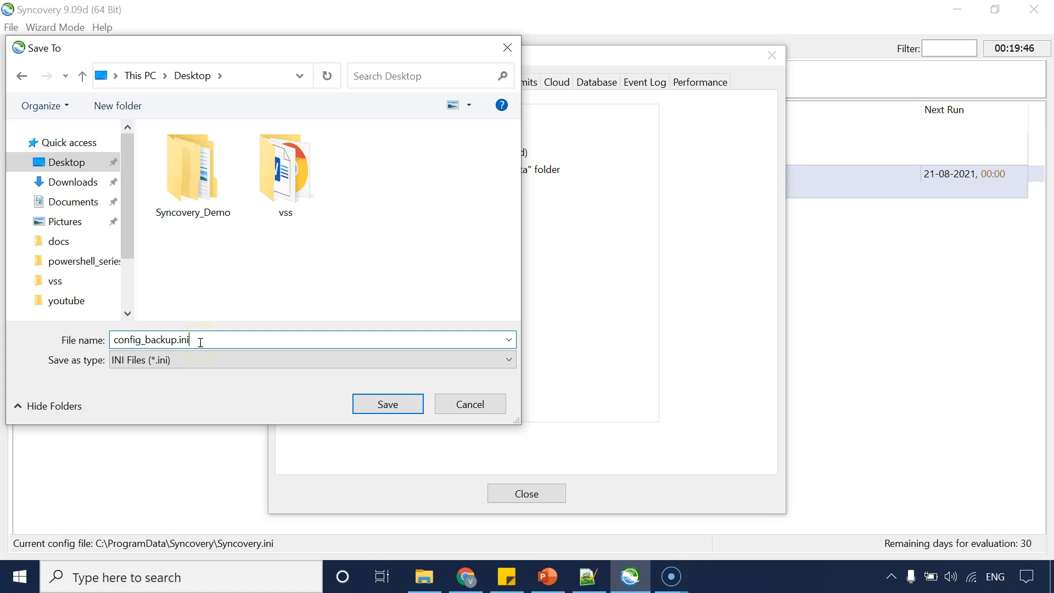
left_click(182, 339)
left_click_drag(182, 339, 118, 339)
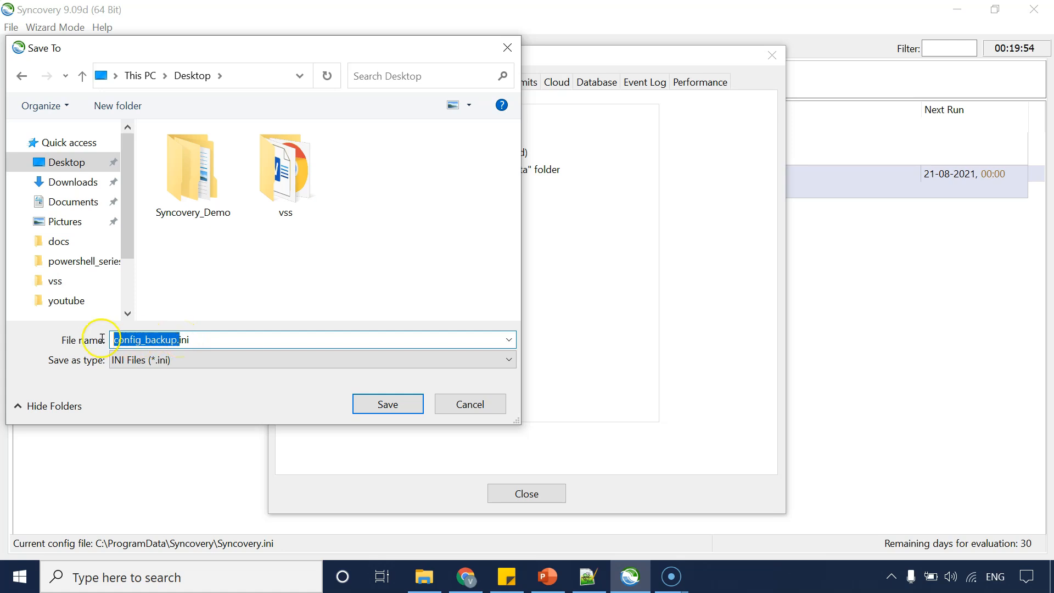
left_click(386, 405)
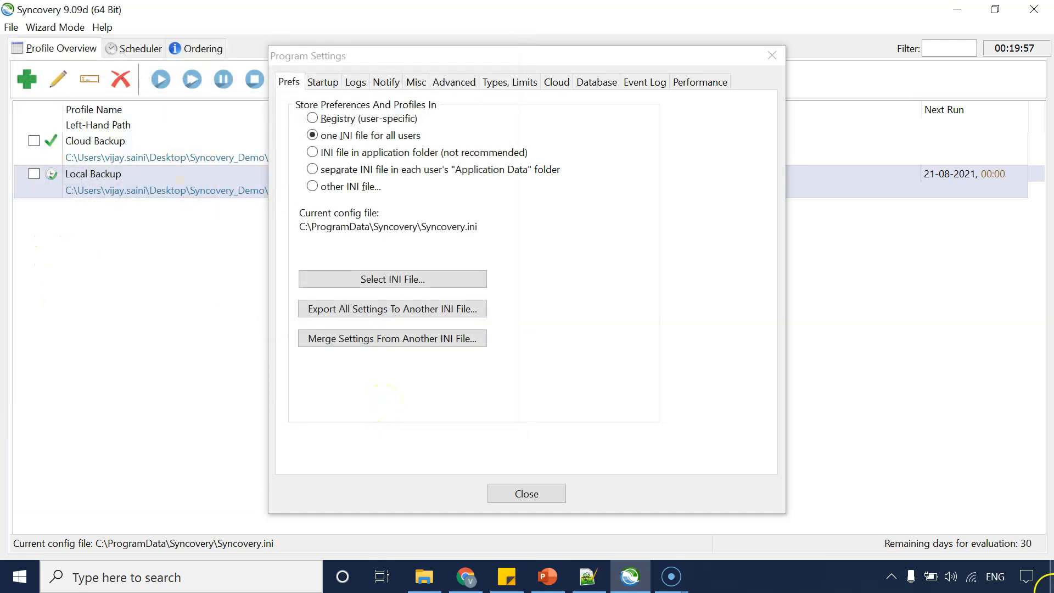
Open the exported config_backup.ini from the Desktop and scroll through its contents.
left_click(1052, 590)
right_click(475, 344)
left_click(249, 282)
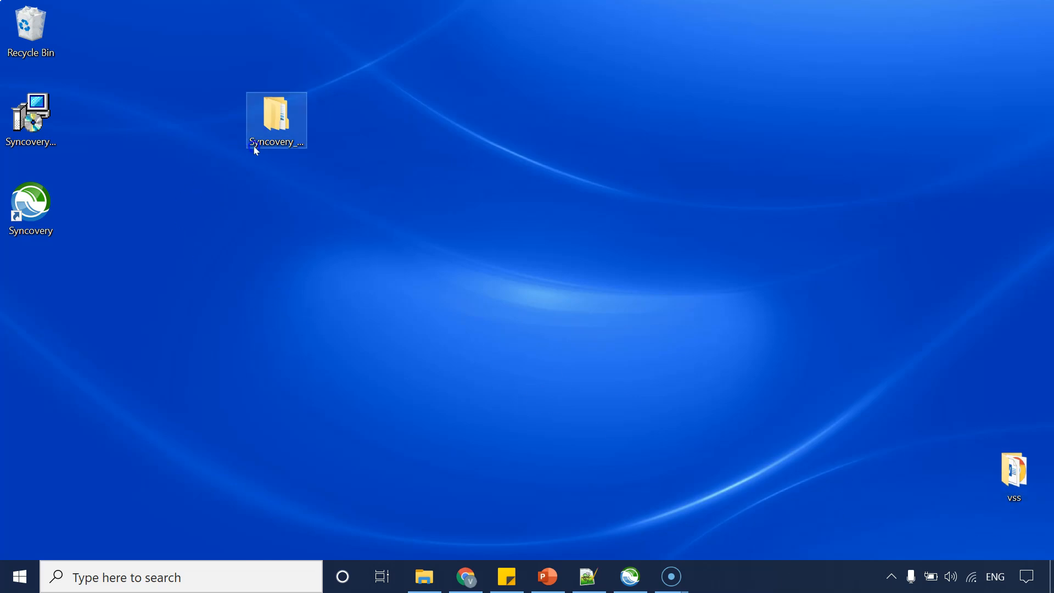
left_click(130, 225)
left_click_drag(20, 305, 456, 384)
double_click(455, 381)
left_click_drag(1046, 280, 1046, 55)
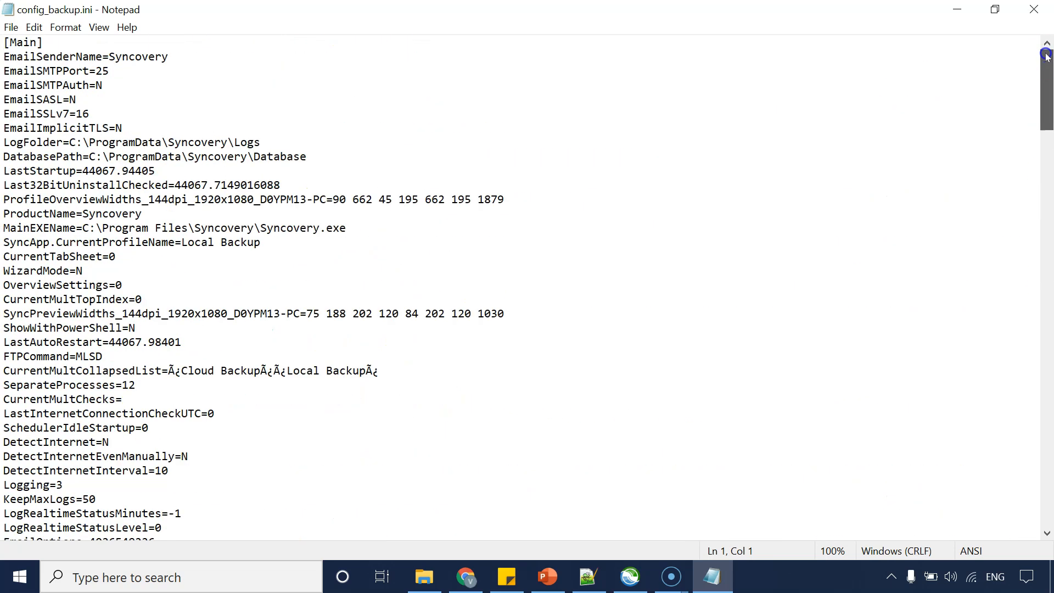
left_click_drag(1046, 55, 1048, 160)
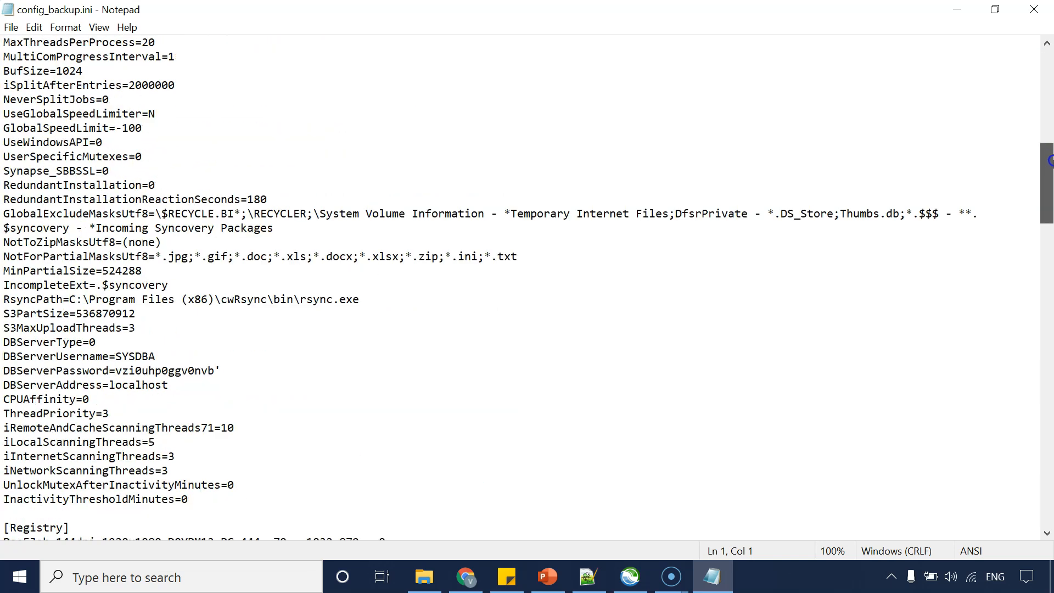
Return to the program settings and review the Startup and Logs pages.
left_click(630, 577)
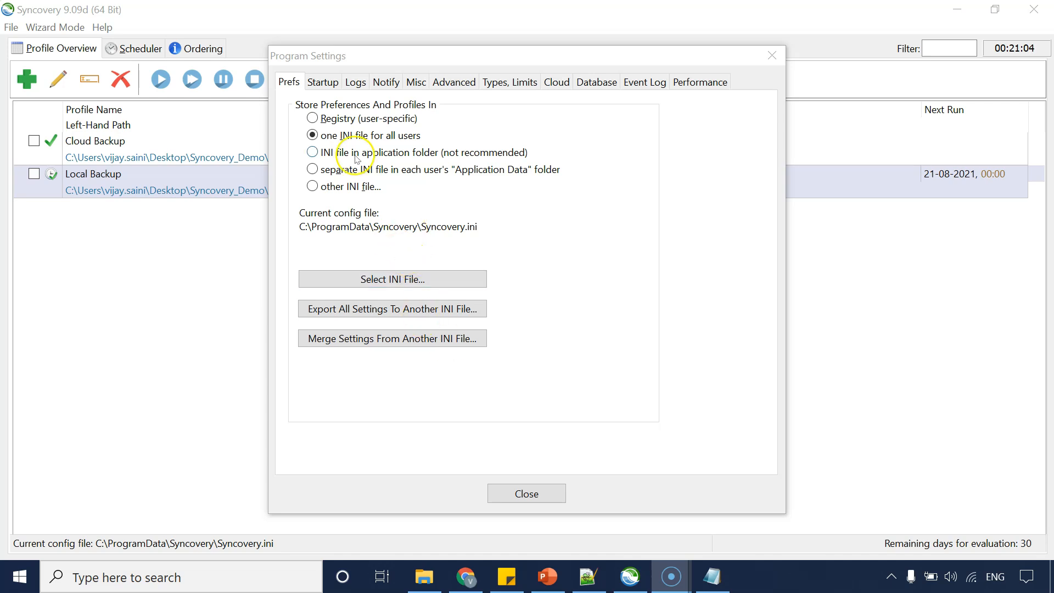
left_click(320, 81)
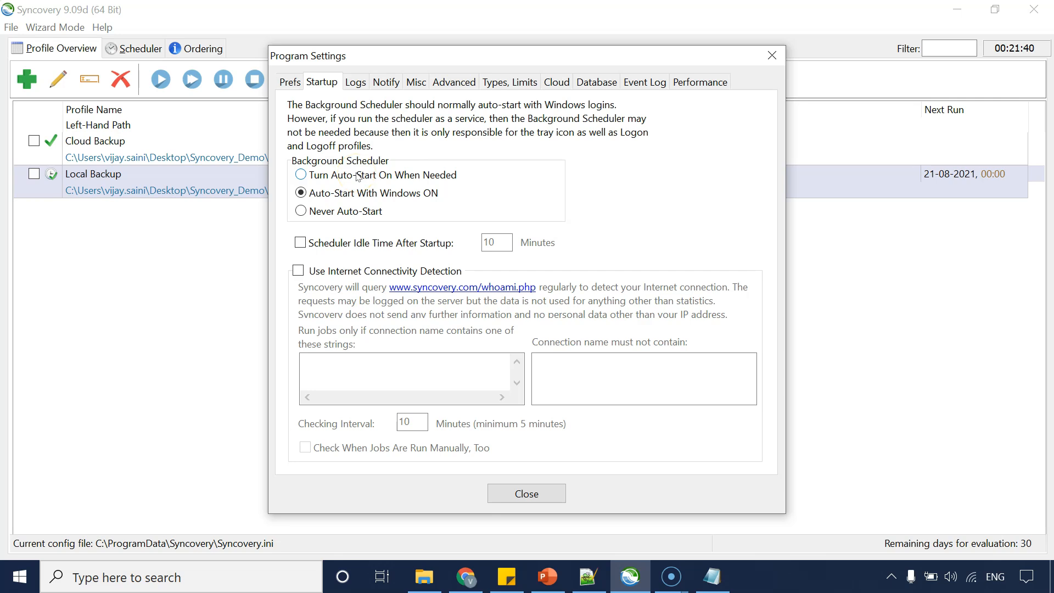
left_click(354, 83)
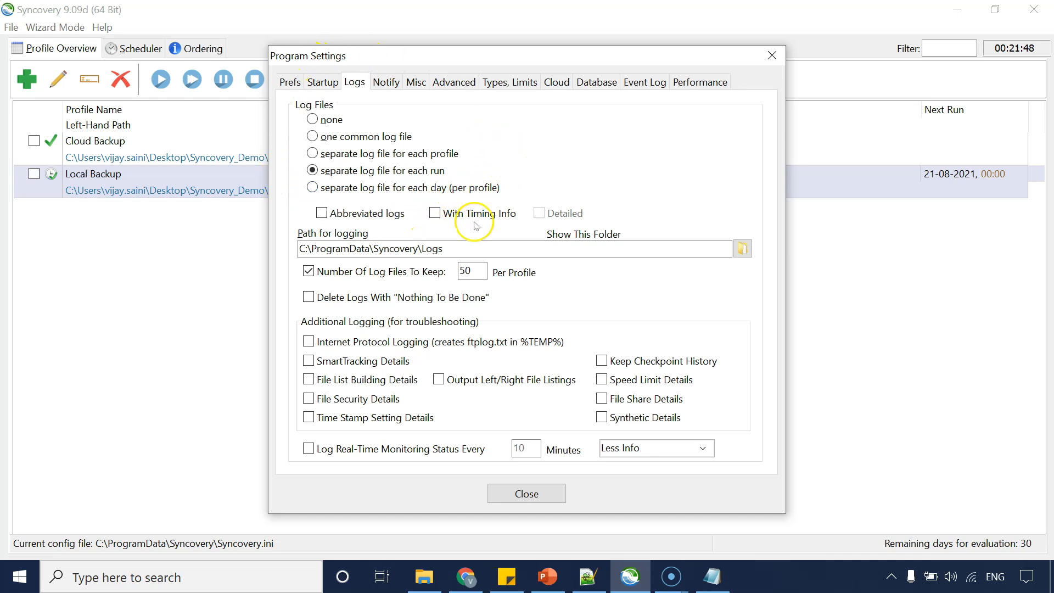
Copy the logging path and open that Logs folder through the Run dialog, then switch back.
left_click_drag(444, 249, 237, 268)
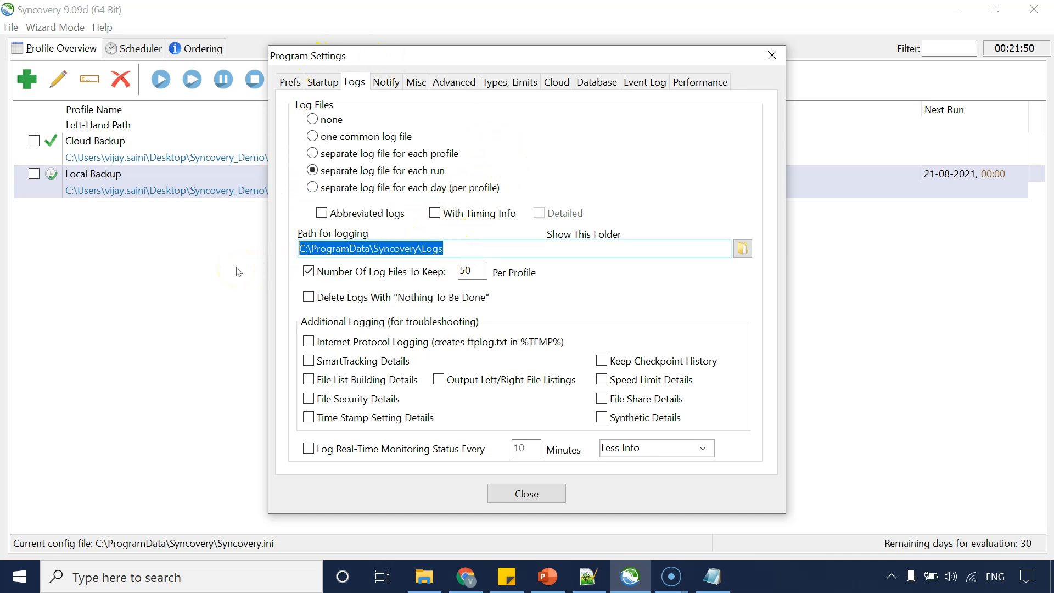
key("ctrl+c")
key("super+r")
key("ctrl+v")
key("Return")
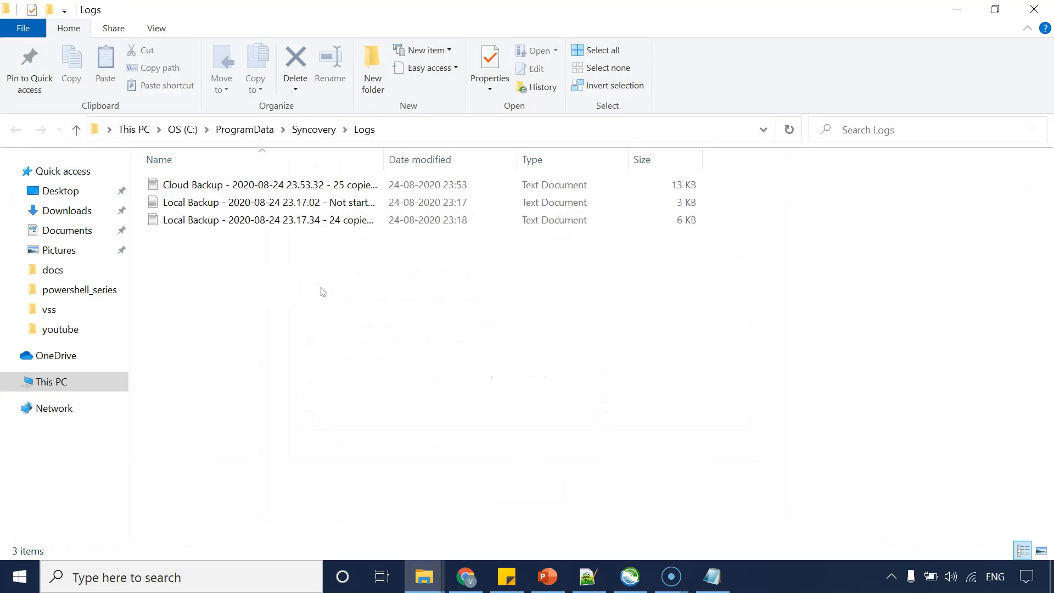
key("alt+Tab")
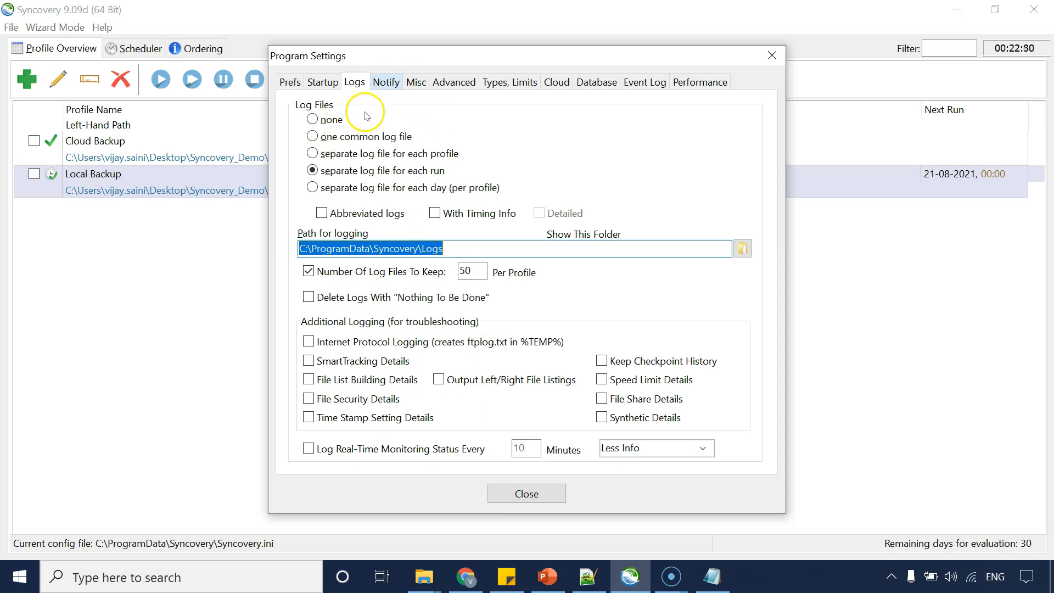
Enable sending email when tasks complete in the notification settings.
left_click(388, 85)
left_click(388, 81)
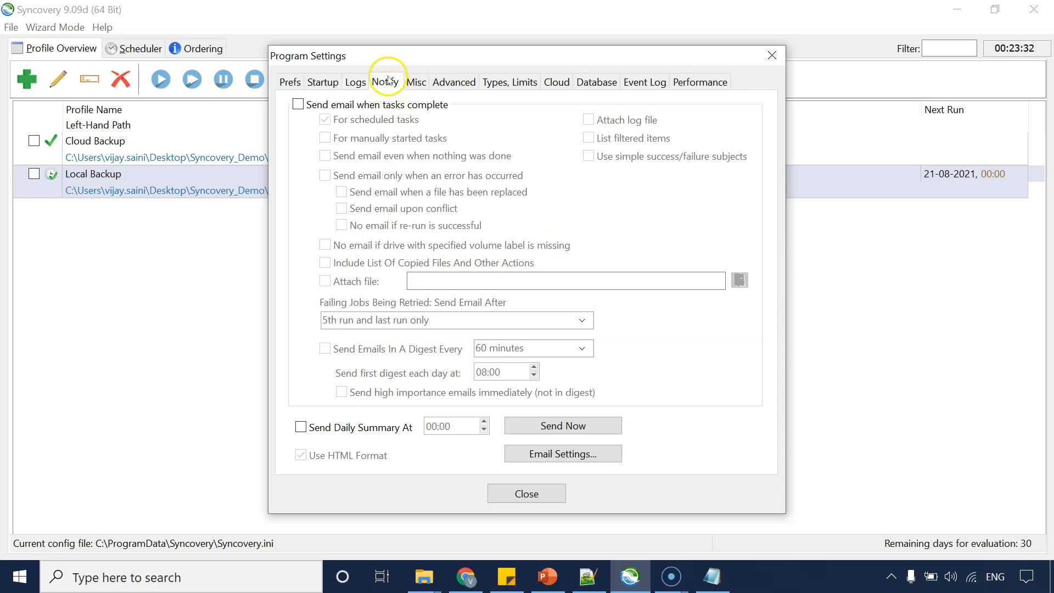
left_click(387, 112)
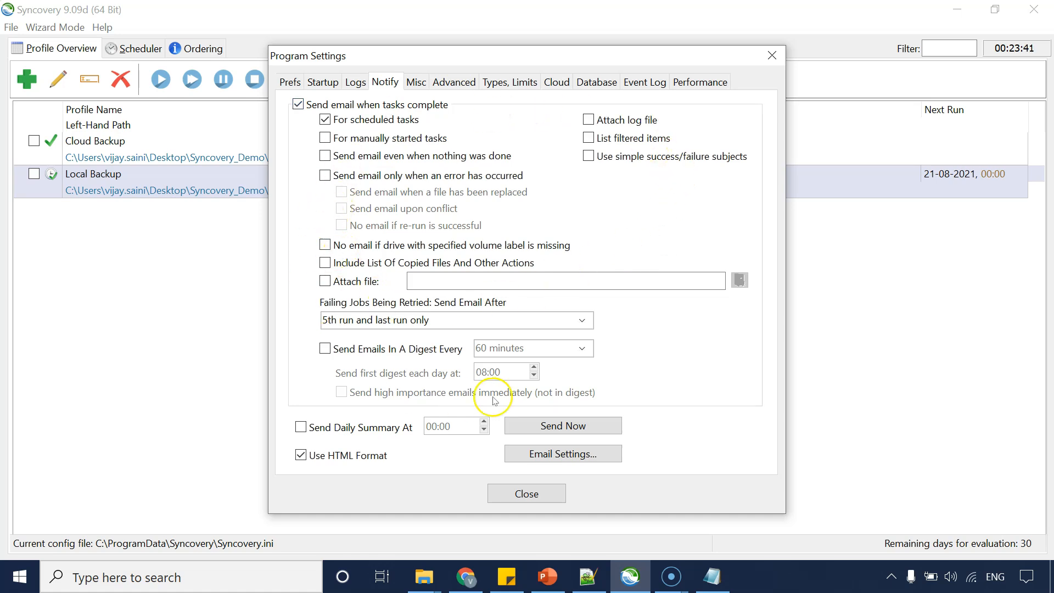
left_click(354, 138)
left_click(354, 140)
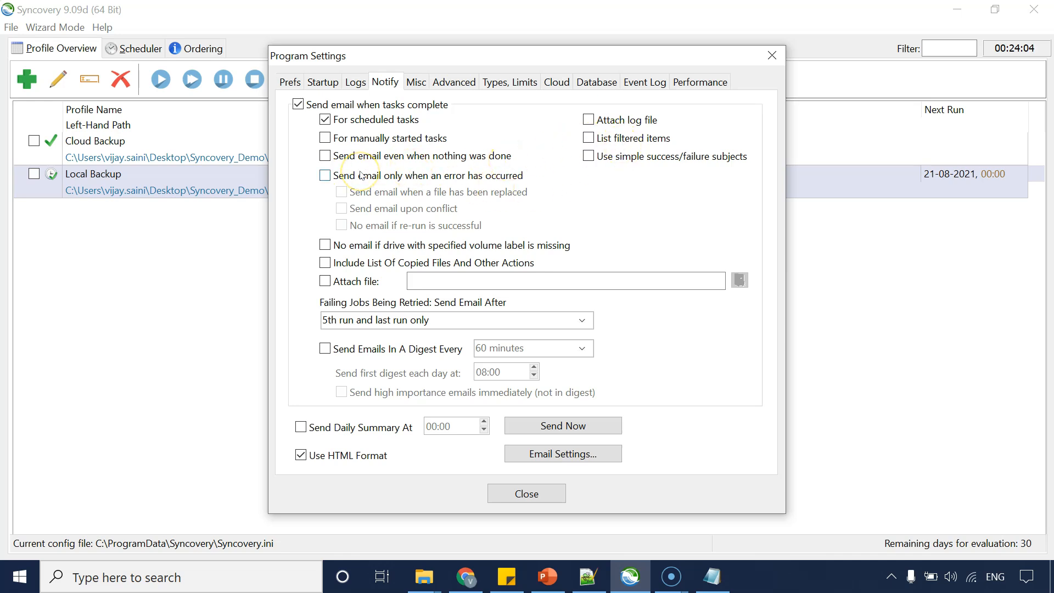
Send failing-job emails after each failing run / attempt and attach the log file.
left_click(409, 324)
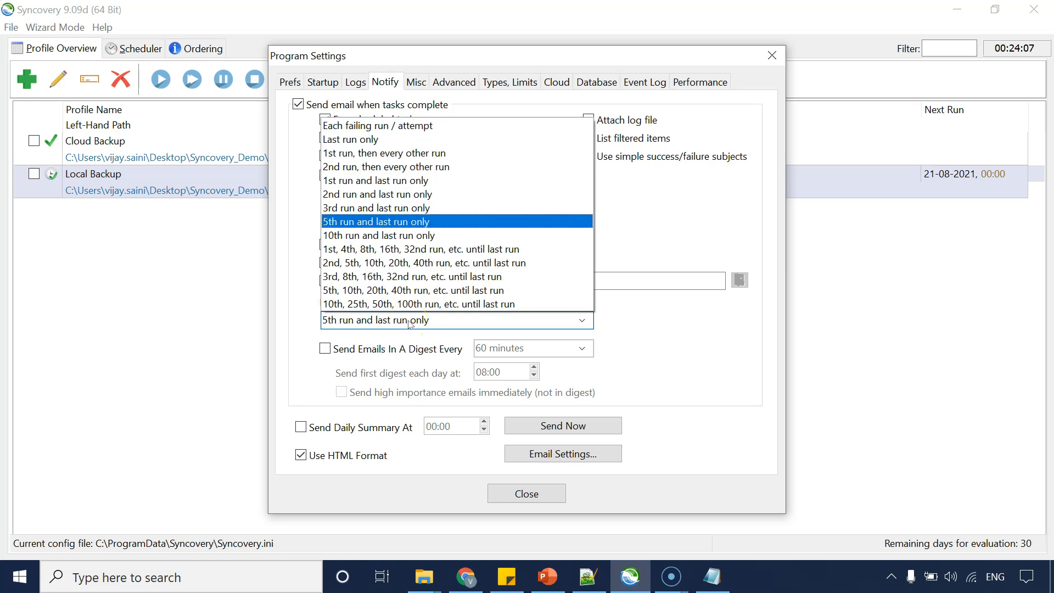
left_click(413, 129)
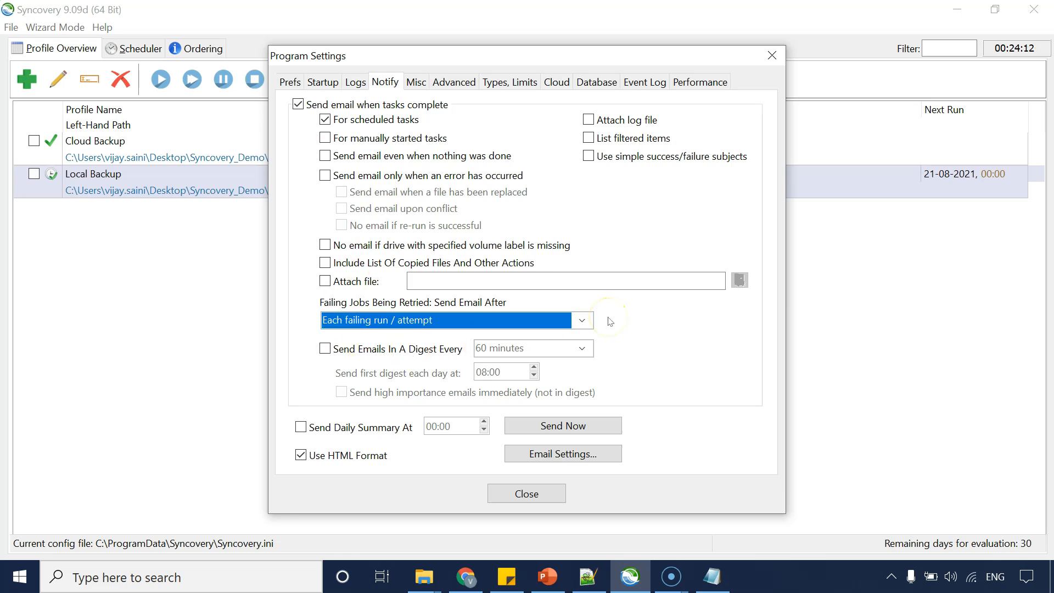
left_click(598, 119)
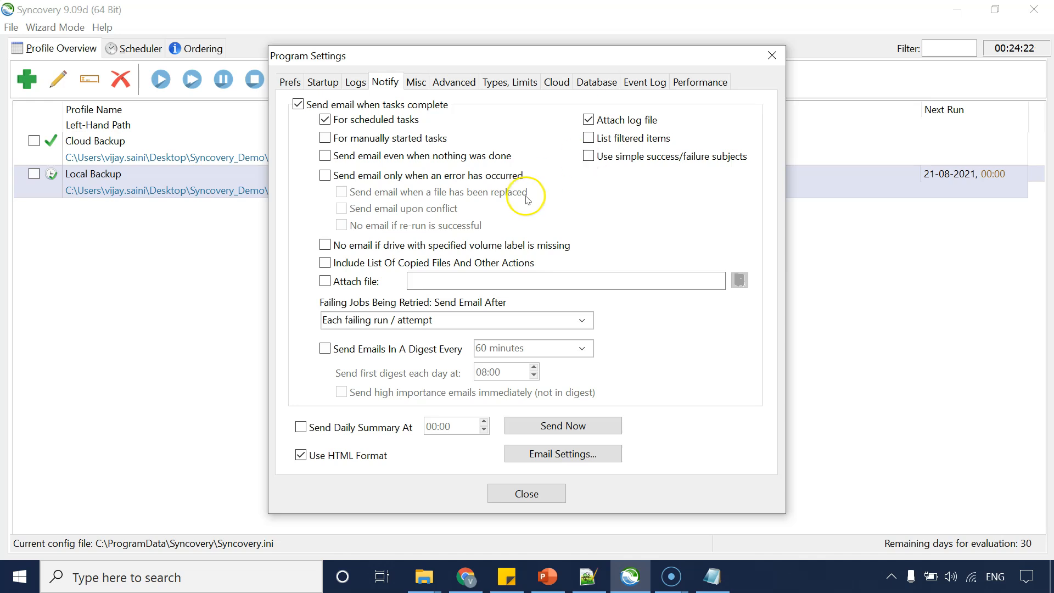
Enable the daily summary email and set its time to 10:00.
left_click(302, 427)
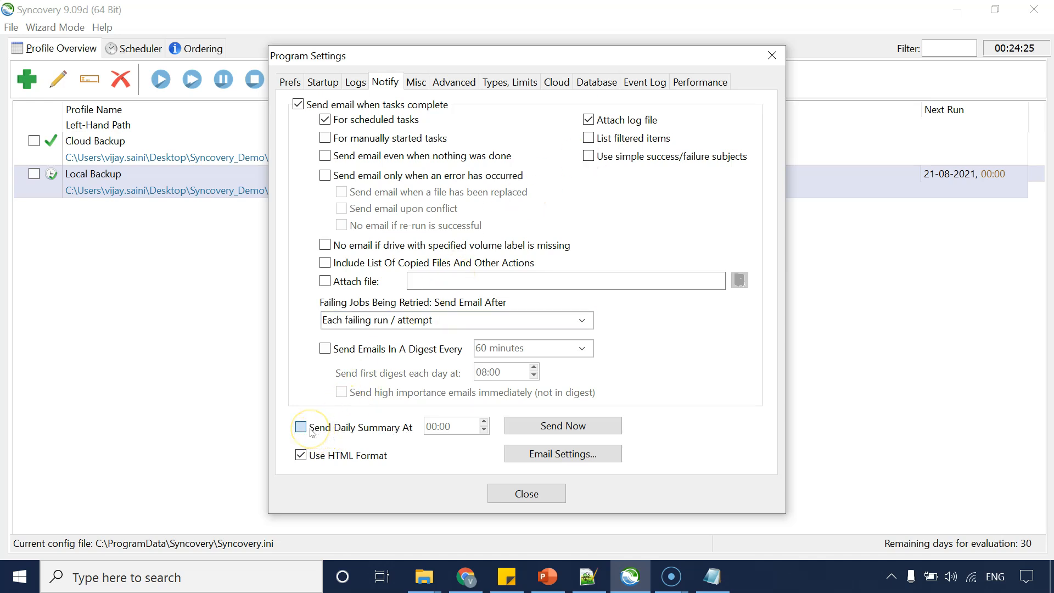
left_click(436, 428)
type("10")
left_click(448, 429)
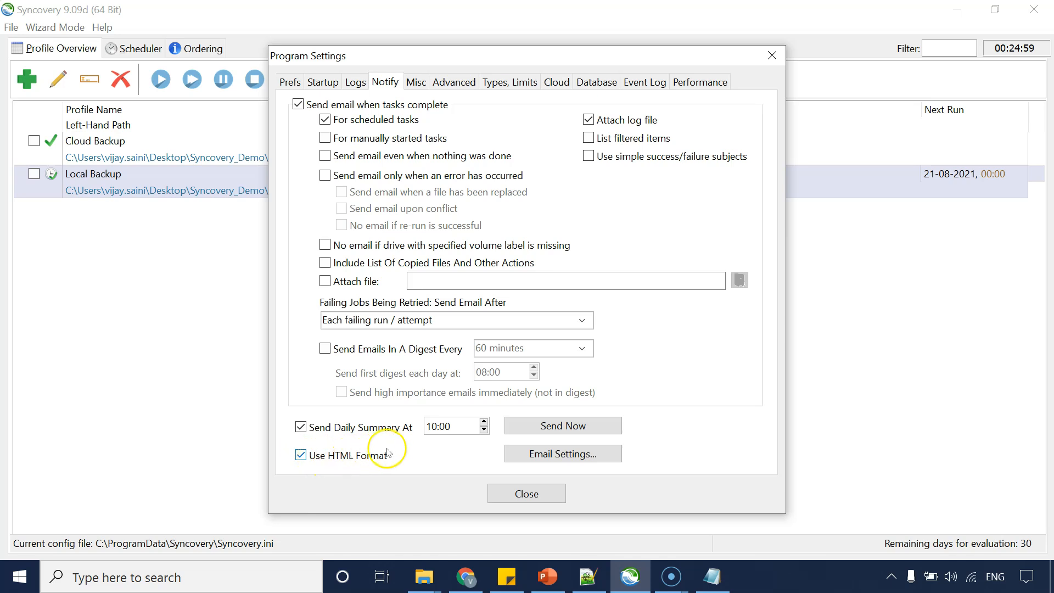
Open the email settings and apply the Office 365 SMTP preset.
left_click(535, 455)
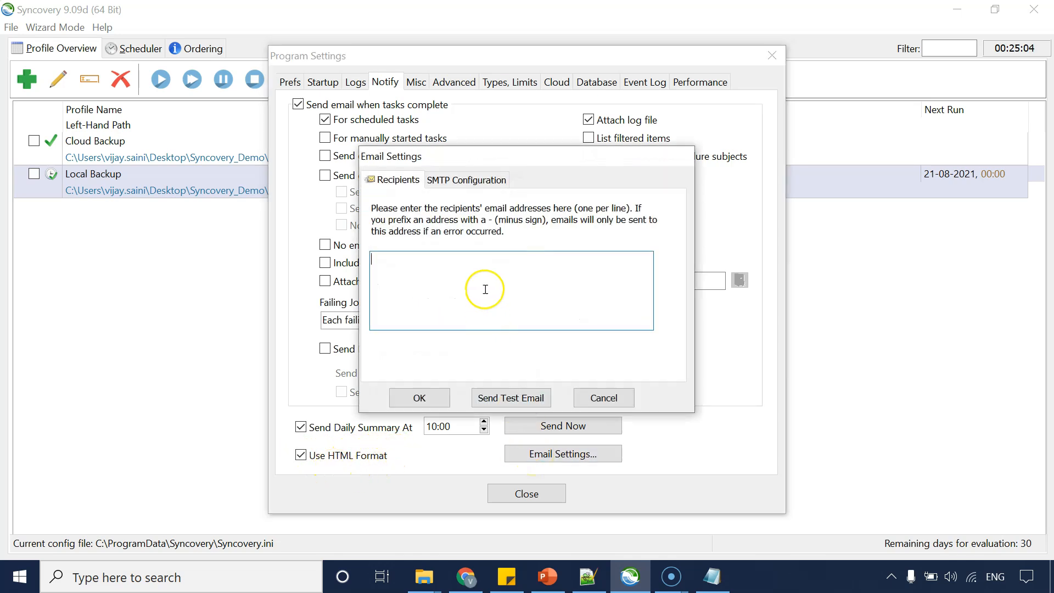
left_click(455, 179)
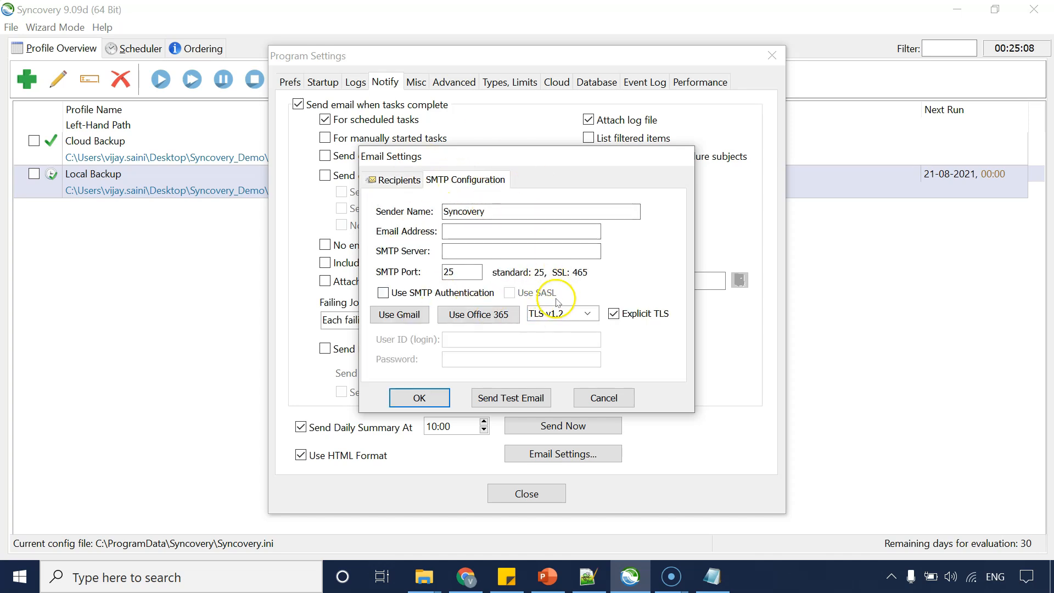
left_click(524, 251)
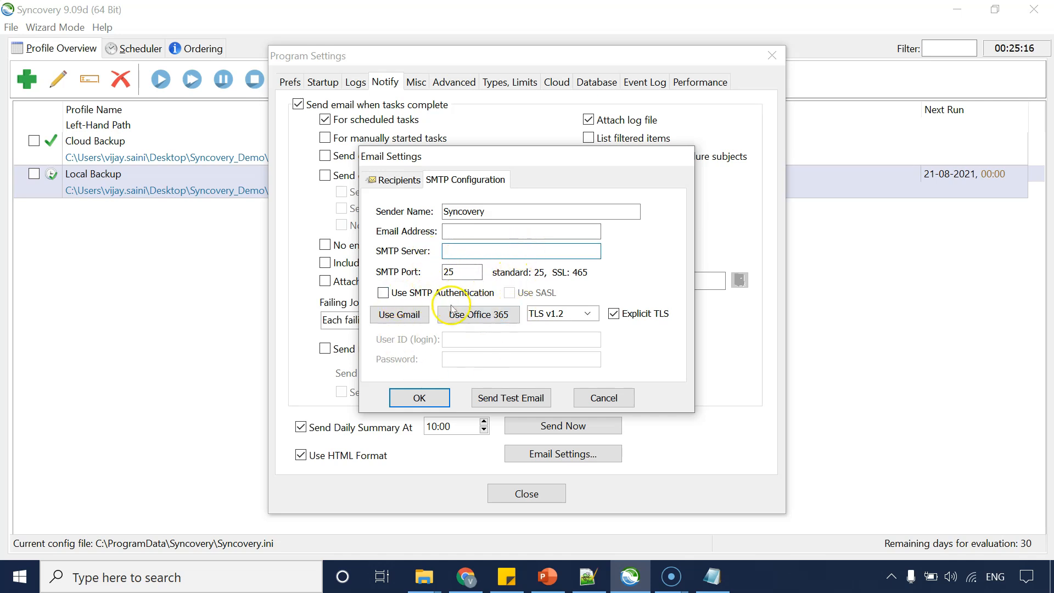
left_click(391, 317)
left_click(466, 317)
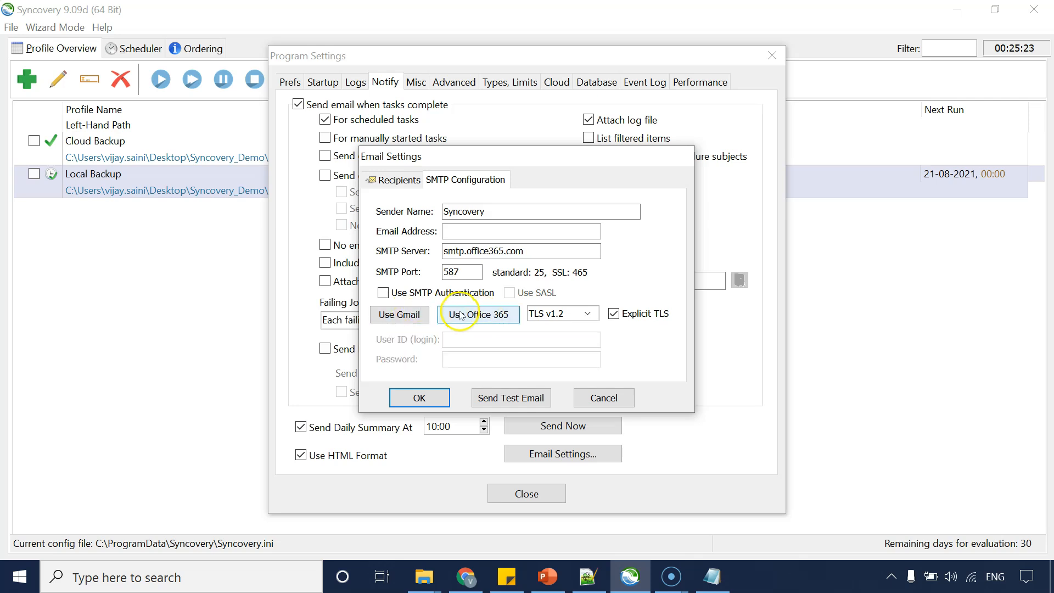
left_click(467, 316)
Review the SMTP and Recipients pages of the email settings, then cancel the dialog.
left_click(522, 214)
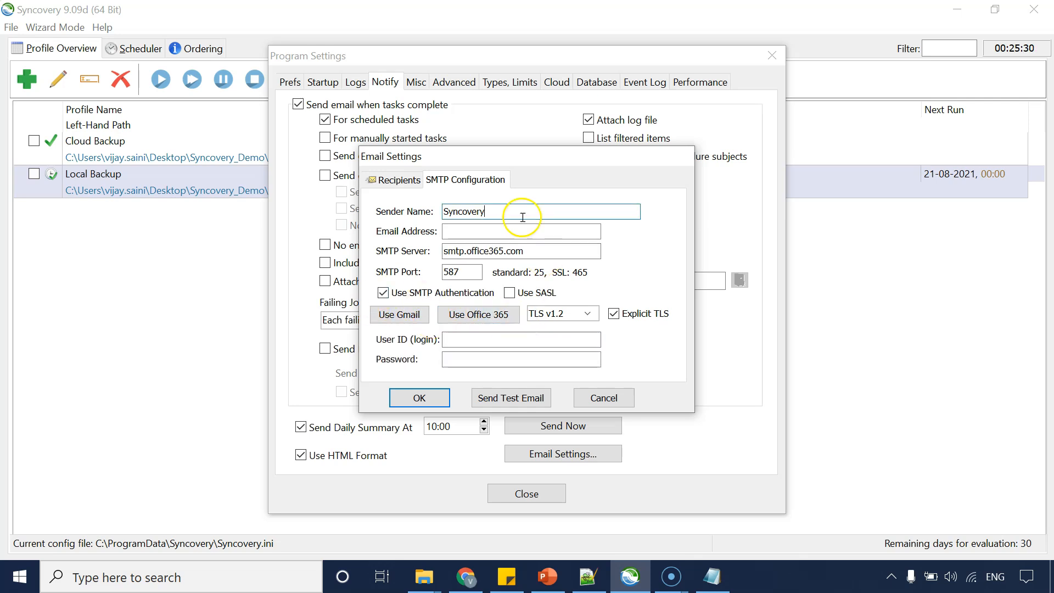
left_click_drag(546, 250, 439, 243)
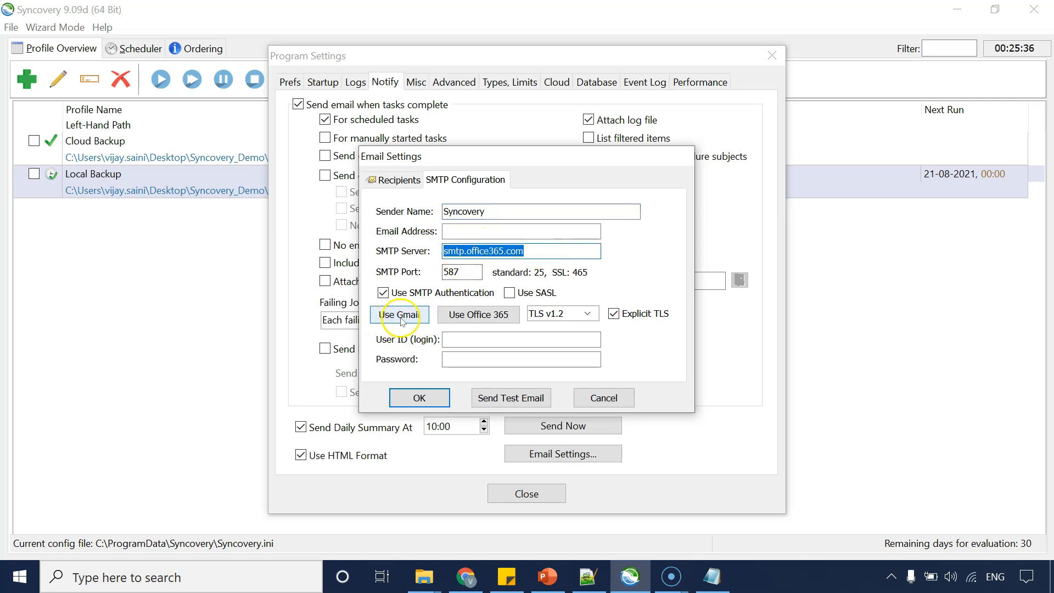
left_click(489, 318)
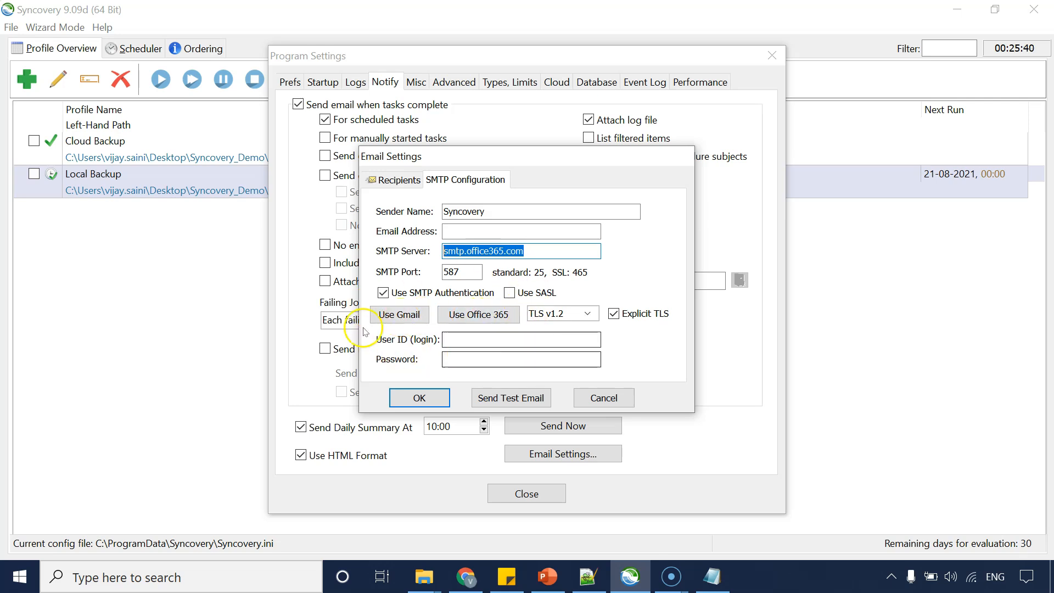
left_click(399, 182)
left_click(444, 180)
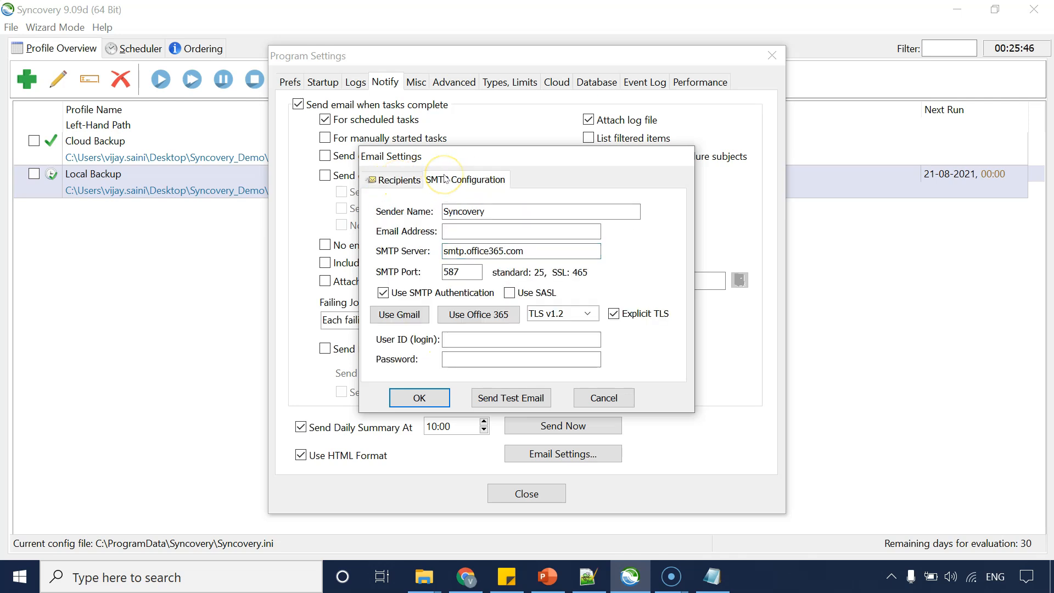
left_click(409, 179)
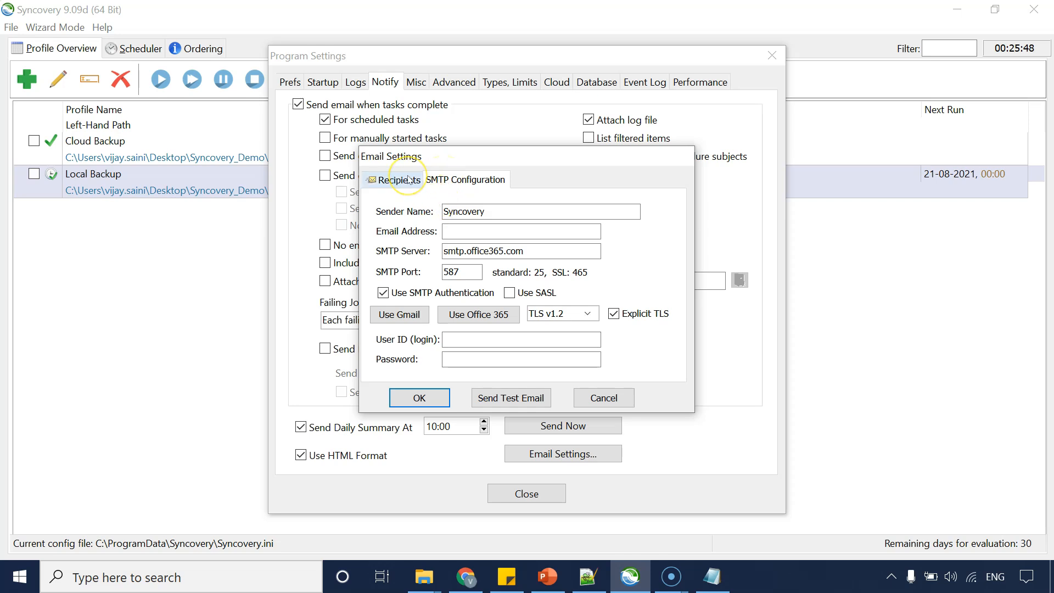
left_click(435, 316)
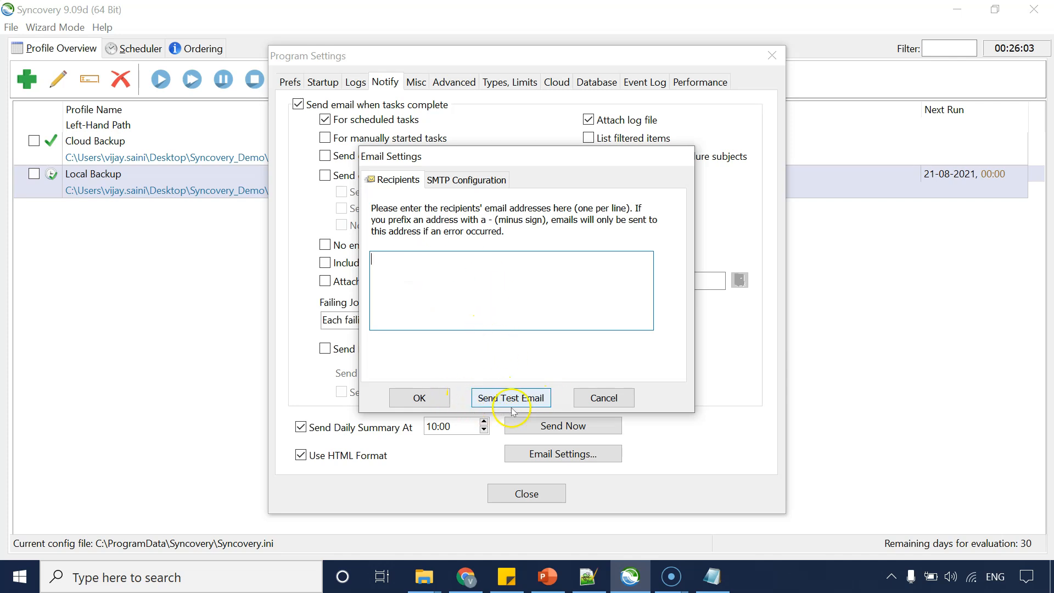
left_click(602, 404)
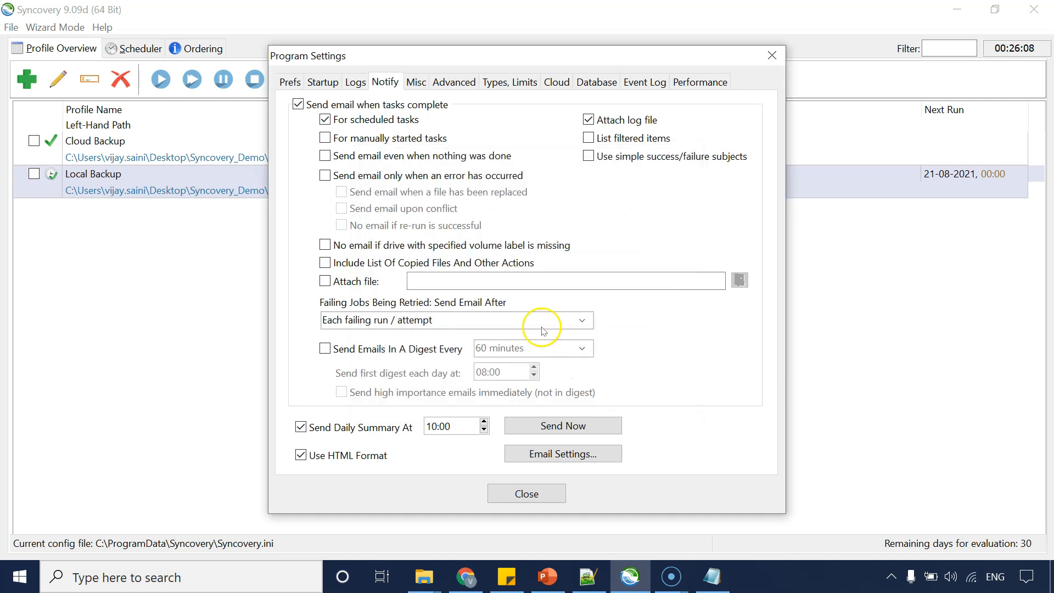
Review the Misc and Event Log settings pages.
left_click(417, 82)
left_click(643, 82)
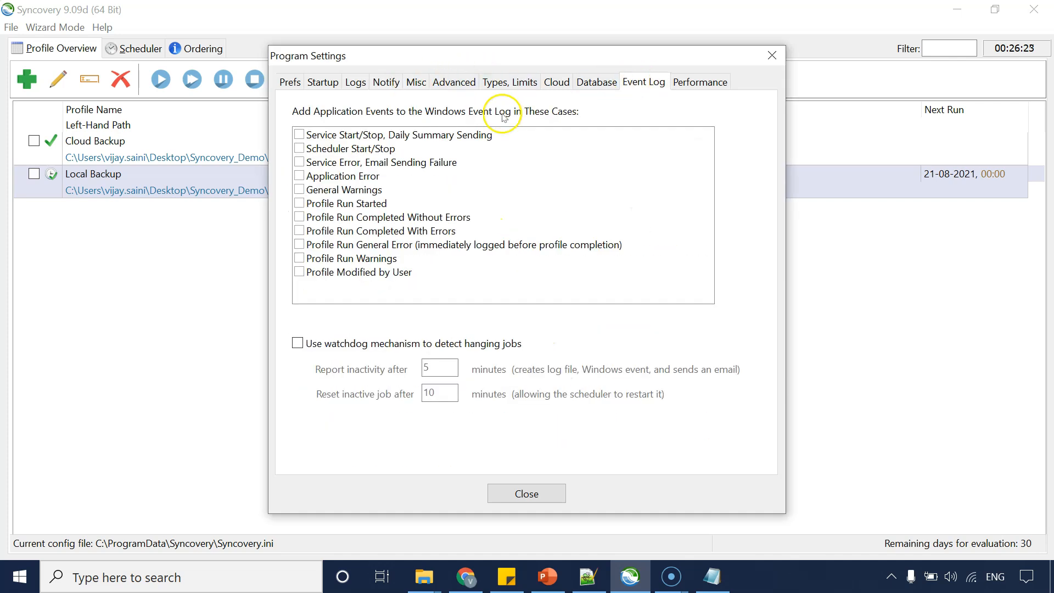
left_click(306, 135)
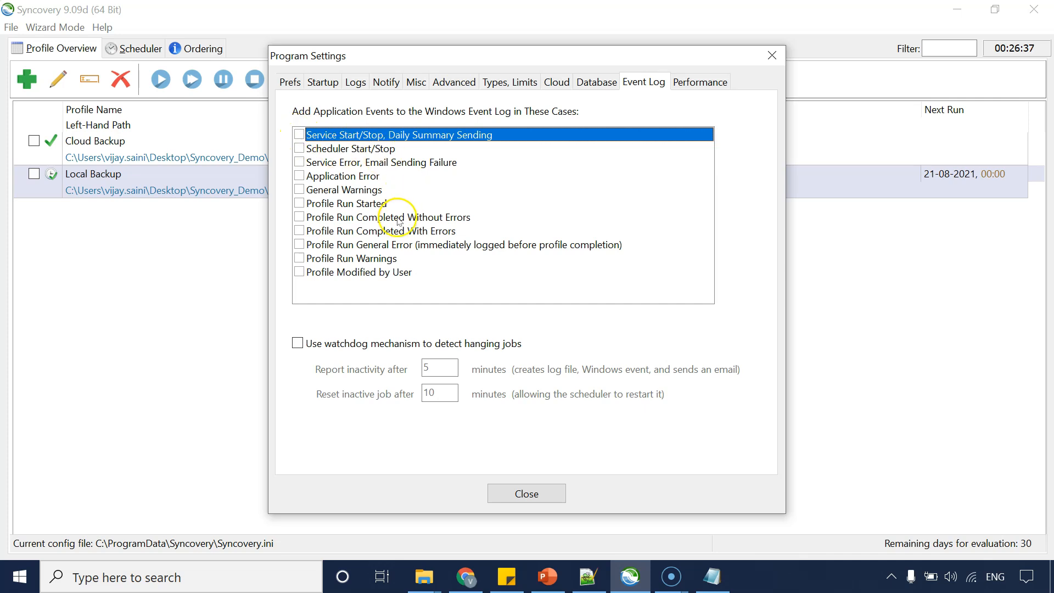
left_click(341, 275)
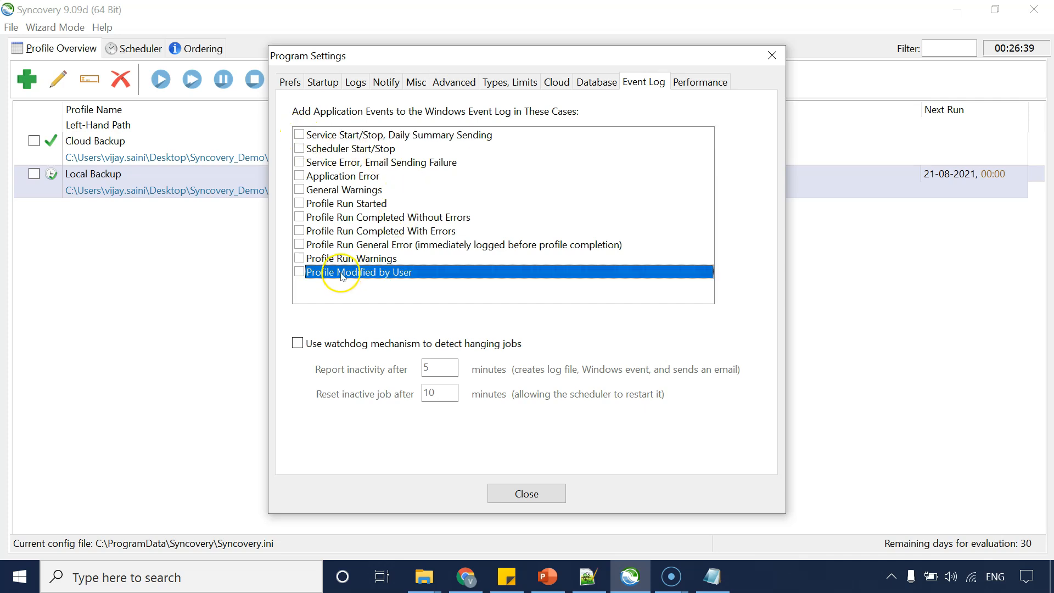
Switch to the Performance settings and disable CPU usage for CPU 2 and CPU 3+, keeping Normal thread priority.
left_click(333, 232)
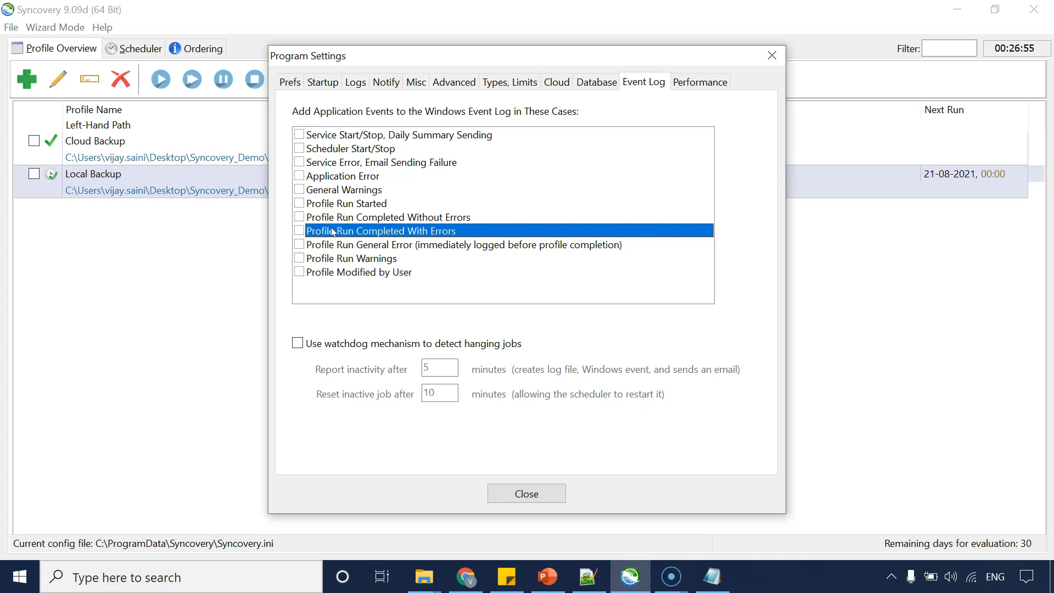
left_click(388, 260)
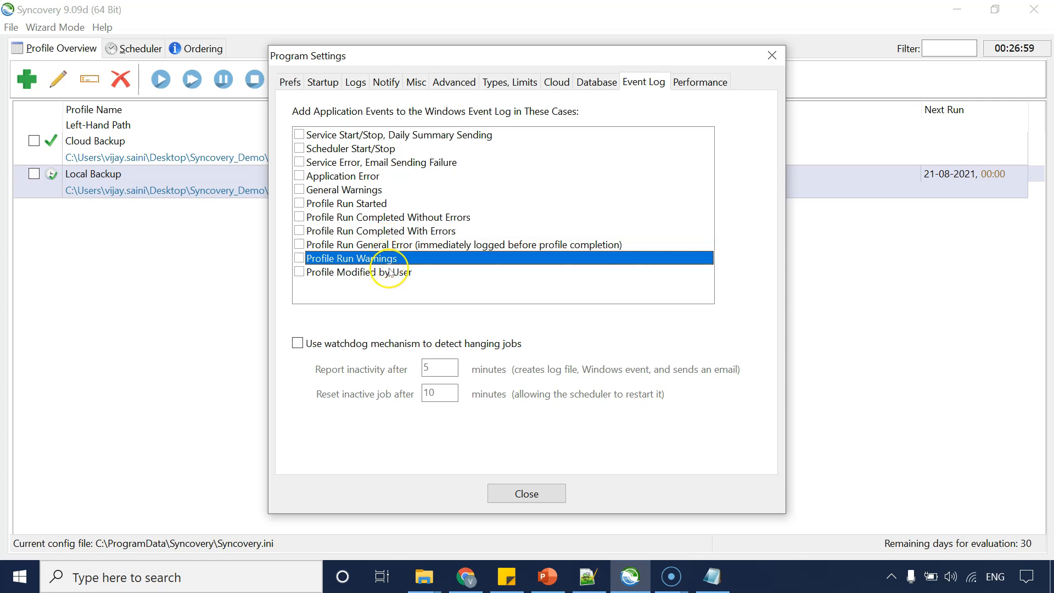
left_click(385, 272)
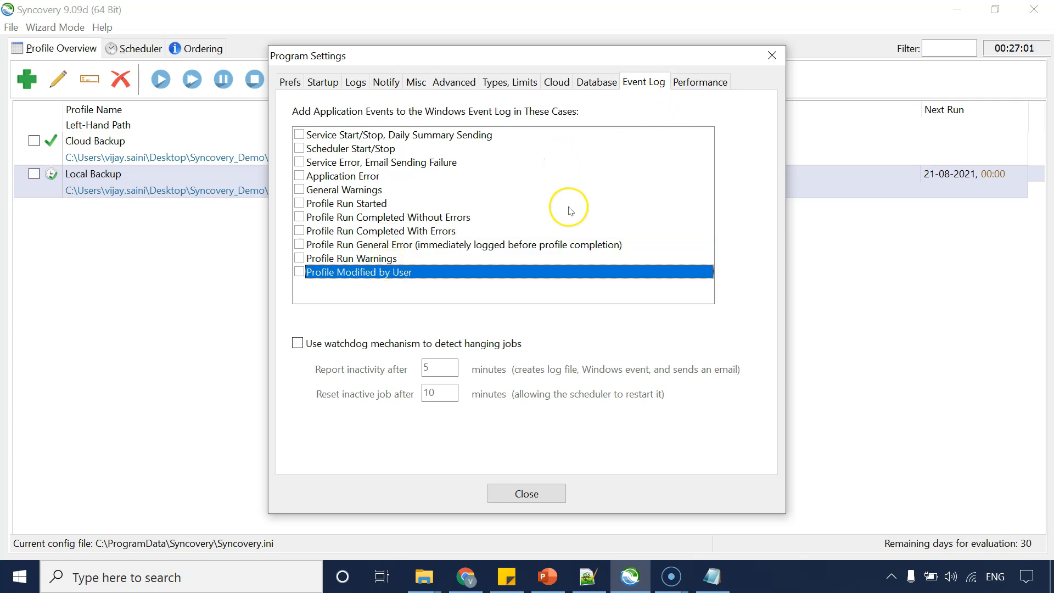
left_click(698, 82)
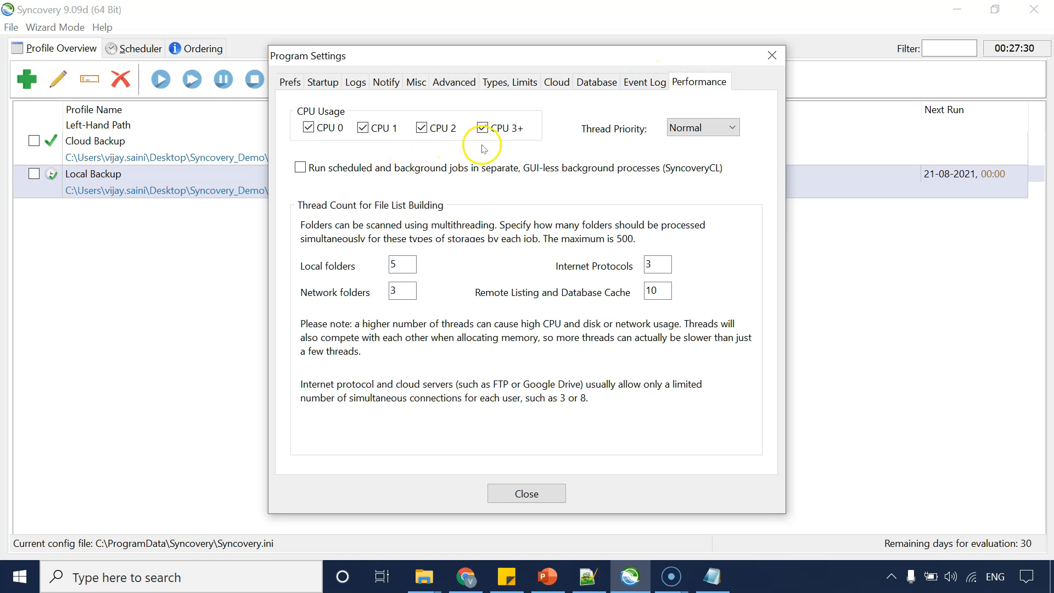
left_click(483, 128)
left_click(428, 129)
left_click(686, 133)
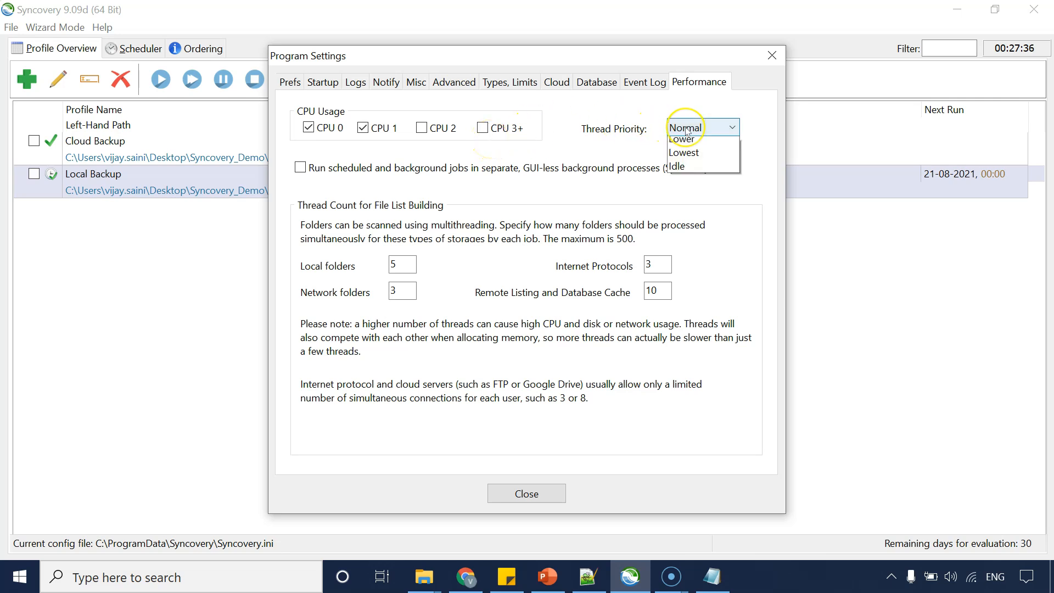
left_click(686, 132)
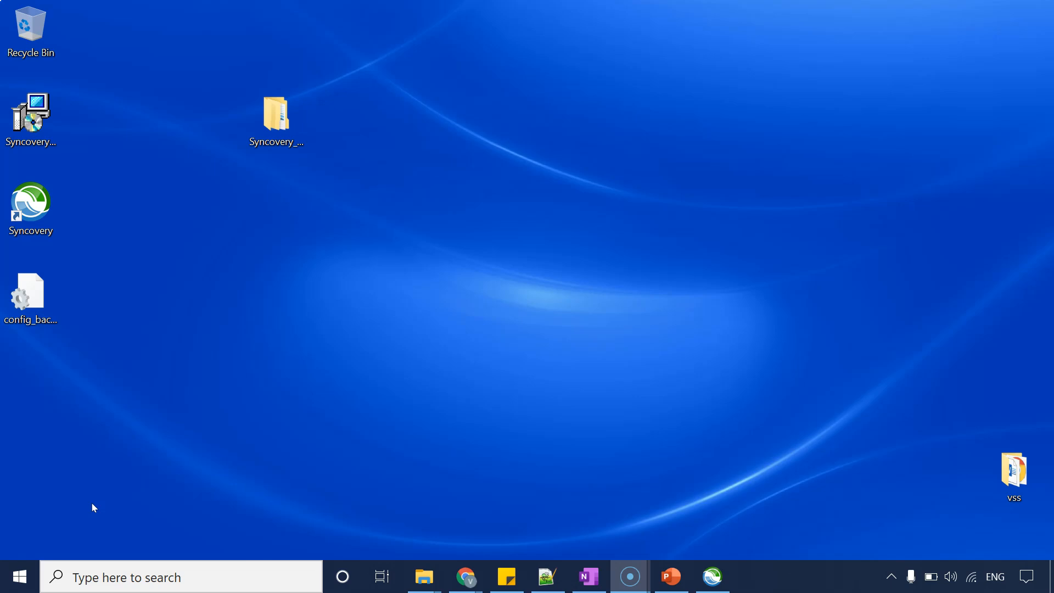
Open the Windows Services console by running services.msc.
key("super")
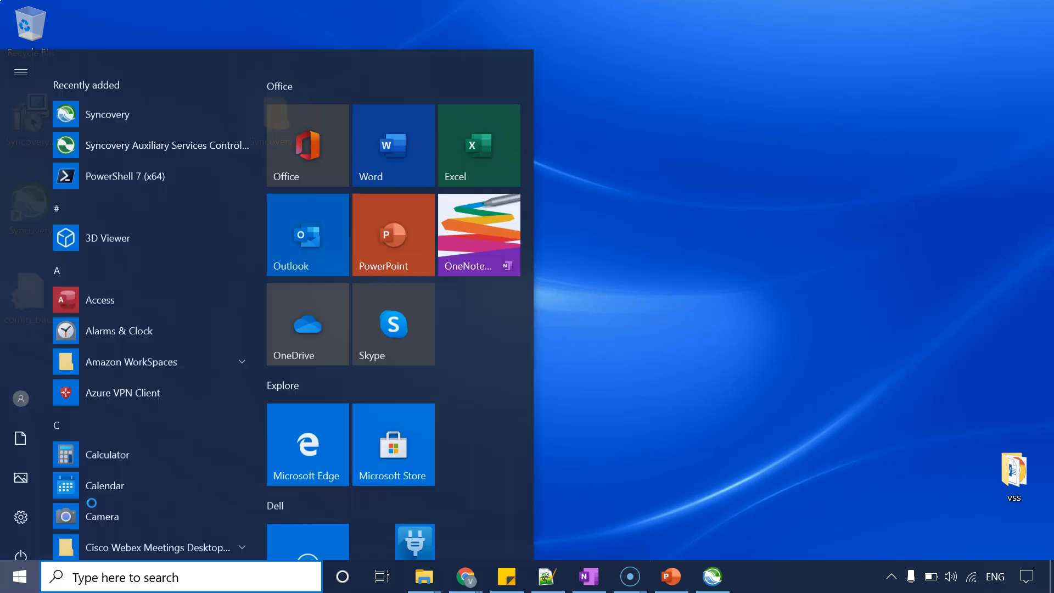
key("super+r")
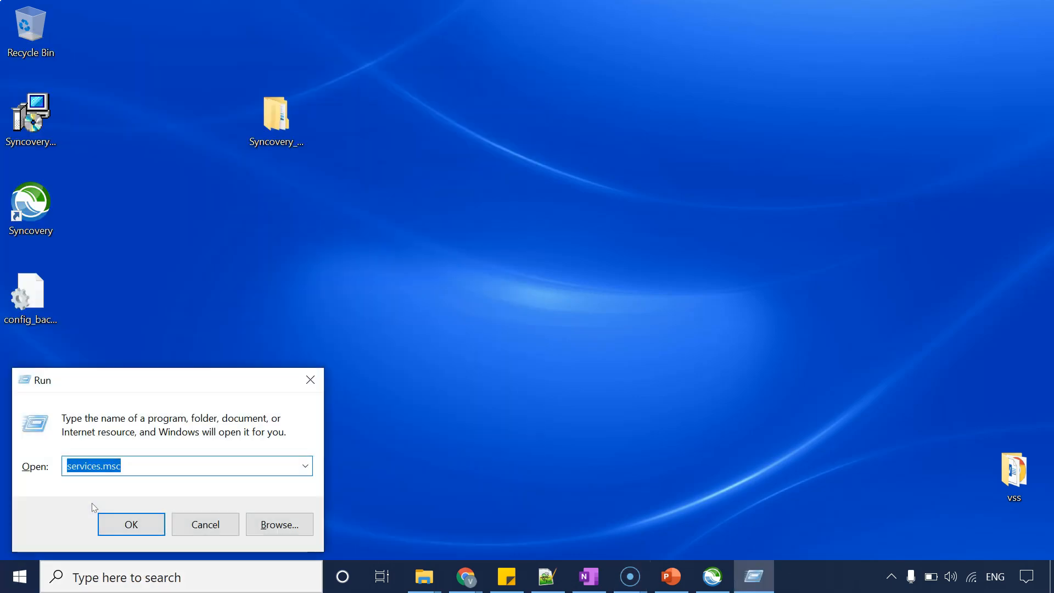
key("Return")
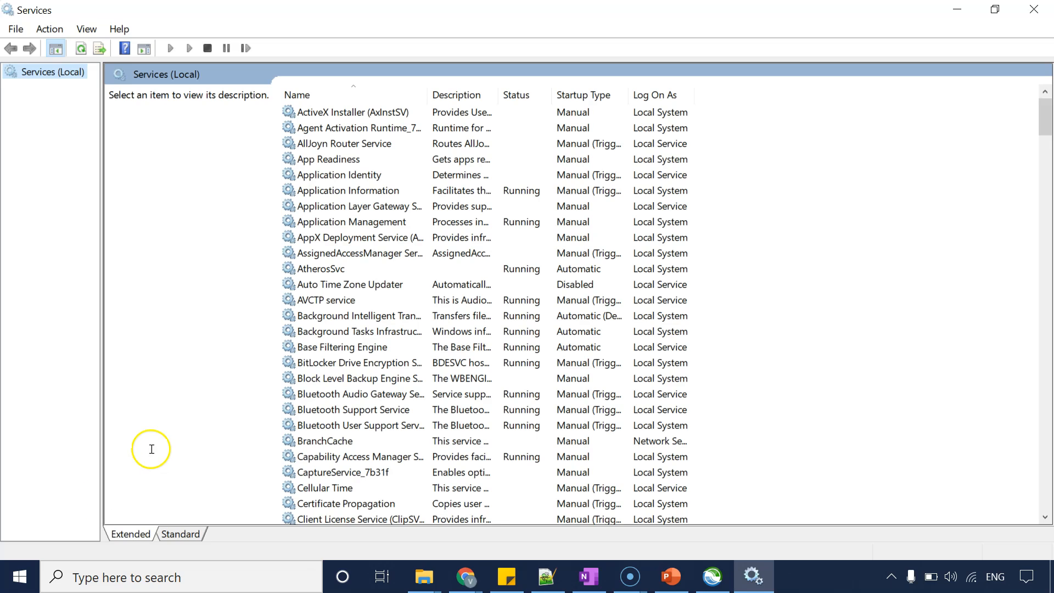
Locate and inspect the SyncoveryGuardian and SyncoveryVSSService entries in the services list.
left_click(341, 207)
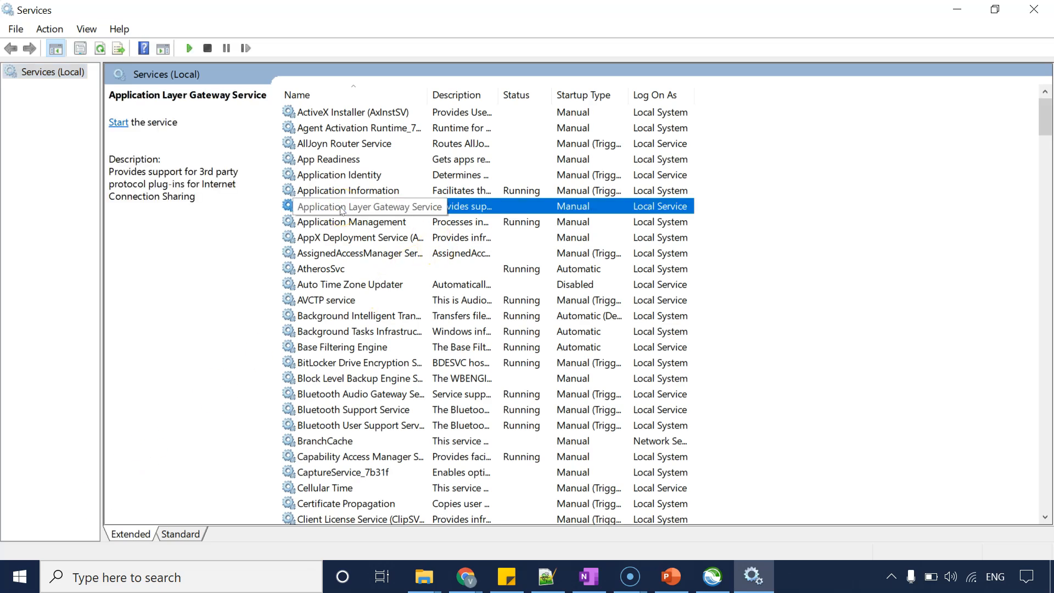
key("s")
key("y")
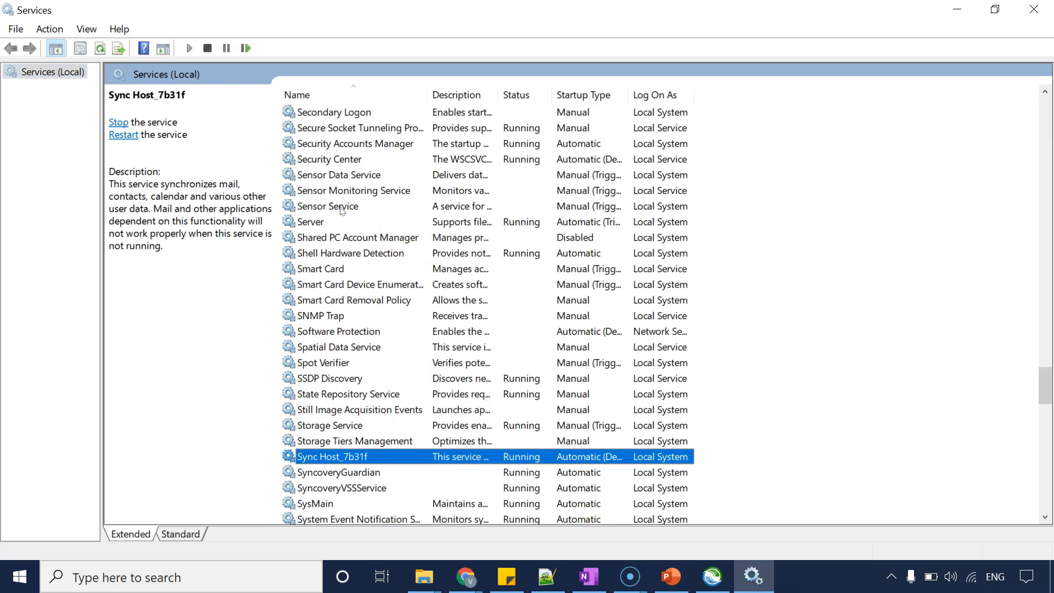
left_click(342, 487)
left_click(331, 472)
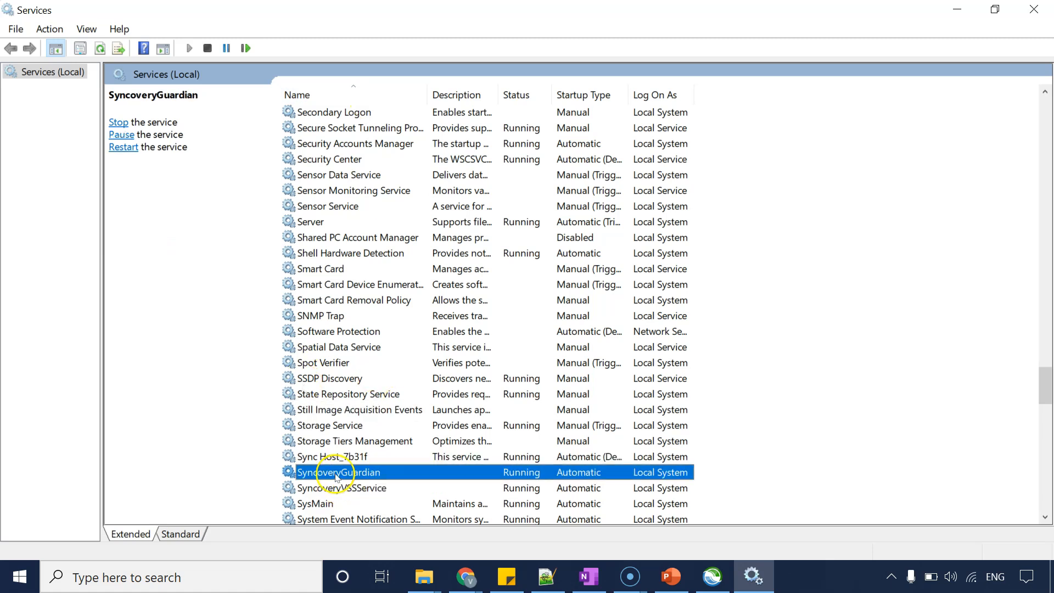
left_click(331, 457)
left_click(337, 473)
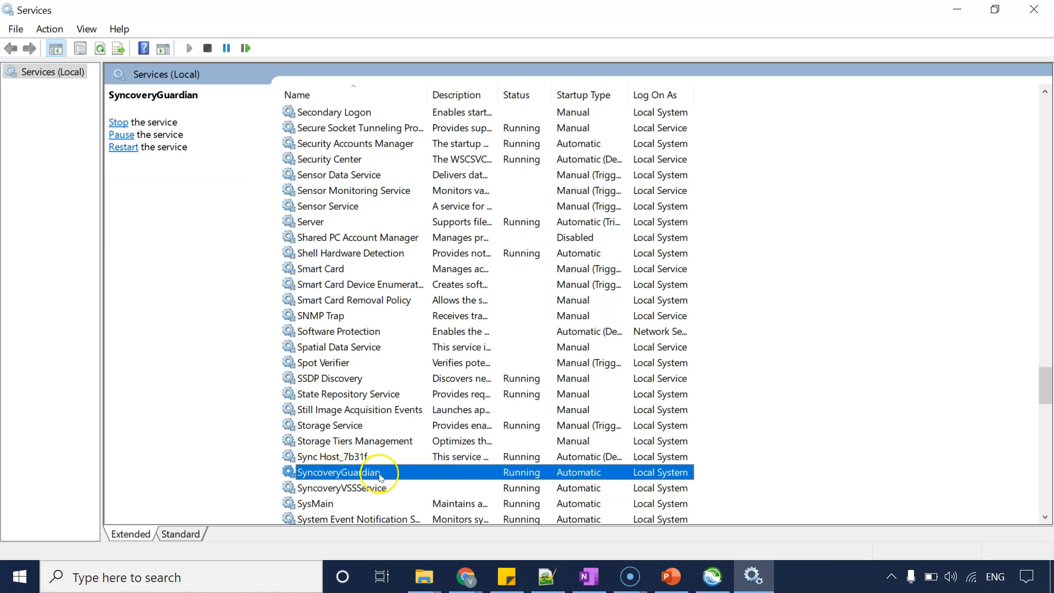
left_click(366, 487)
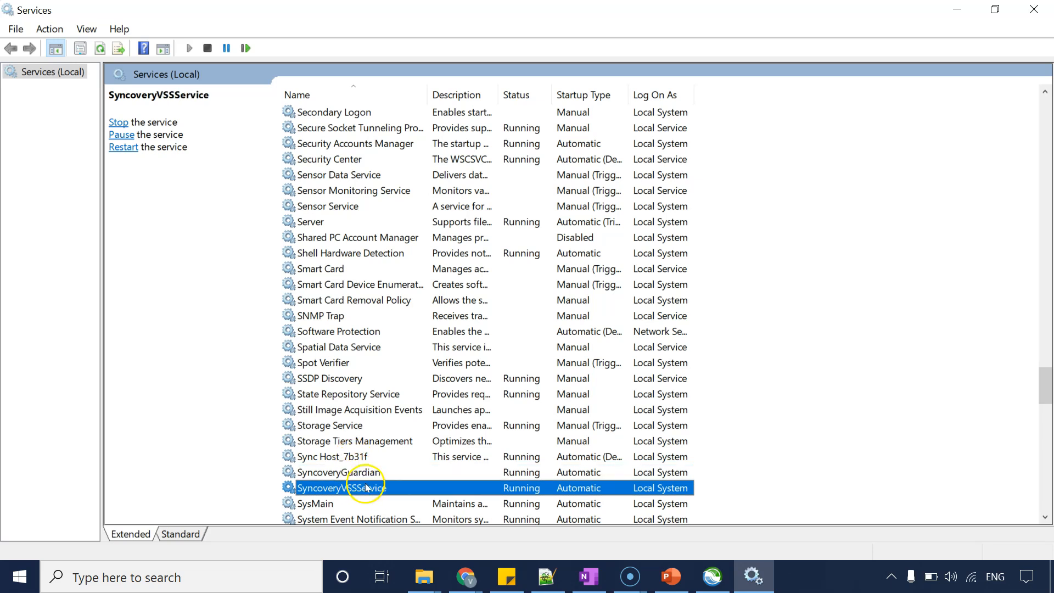
left_click(359, 474)
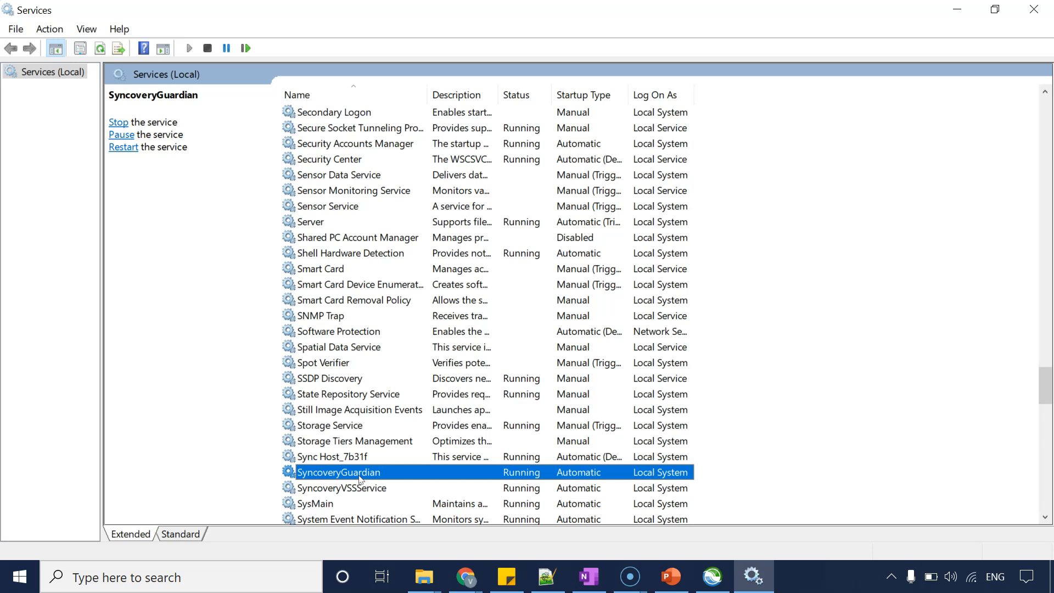
left_click(359, 488)
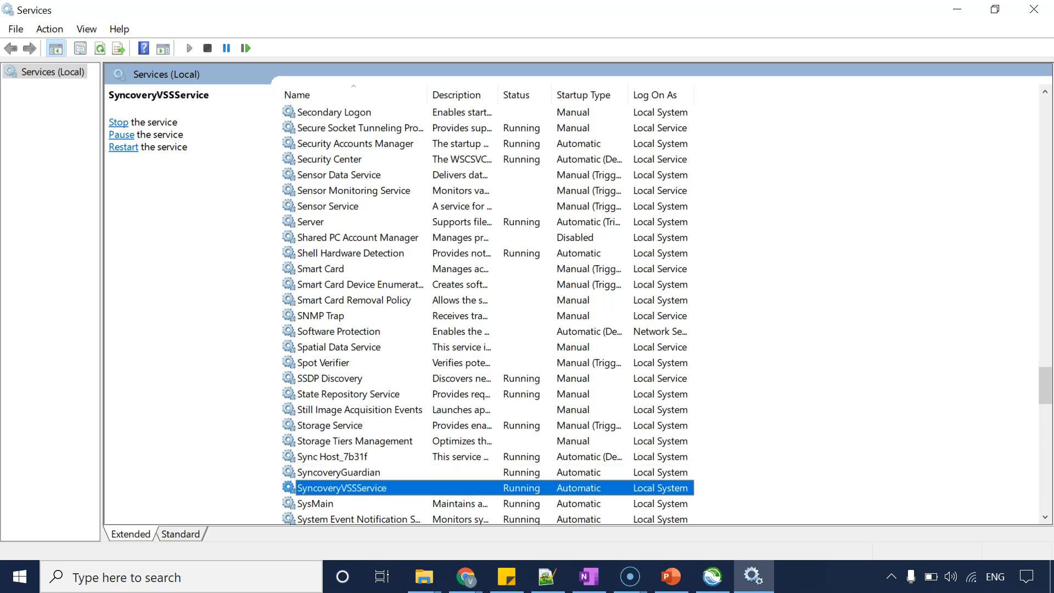